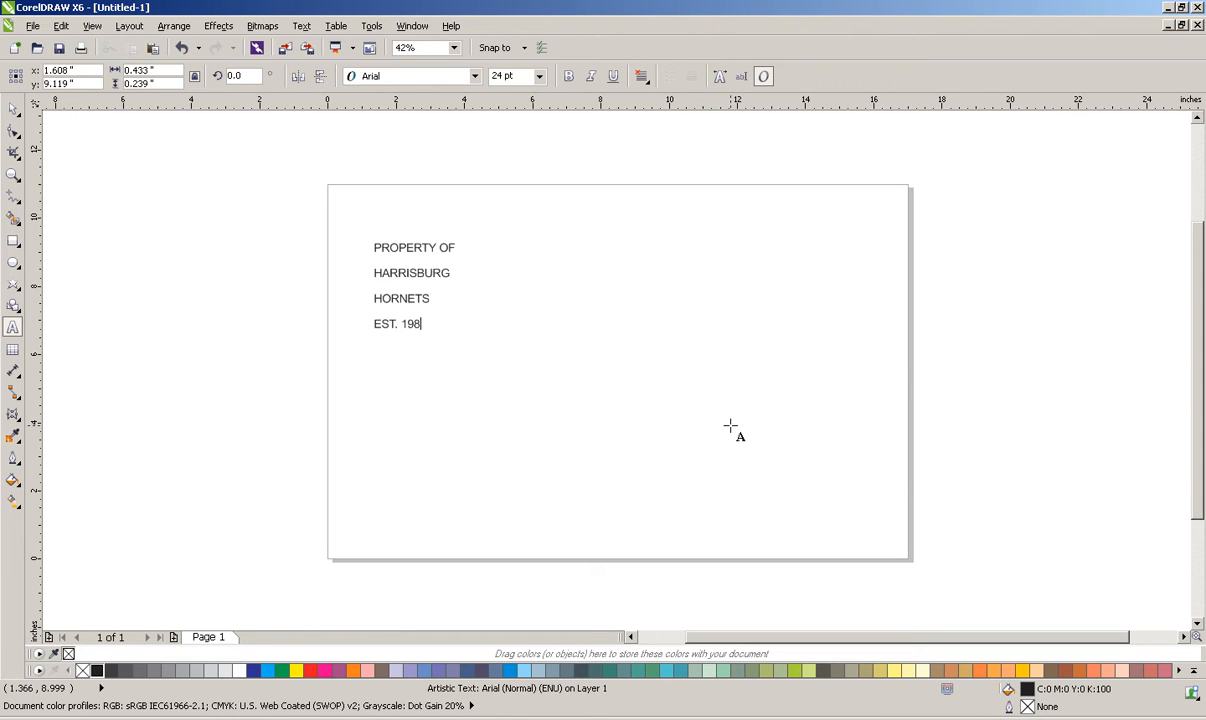
# Scale the four-line PROPERTY OF HARRISBURG HORNETS EST. 1986 text block up to about 78 pt
pyautogui.press('Escape')
pyautogui.click(13, 108)
pyautogui.moveTo(461, 334); pyautogui.dragTo(641, 525)
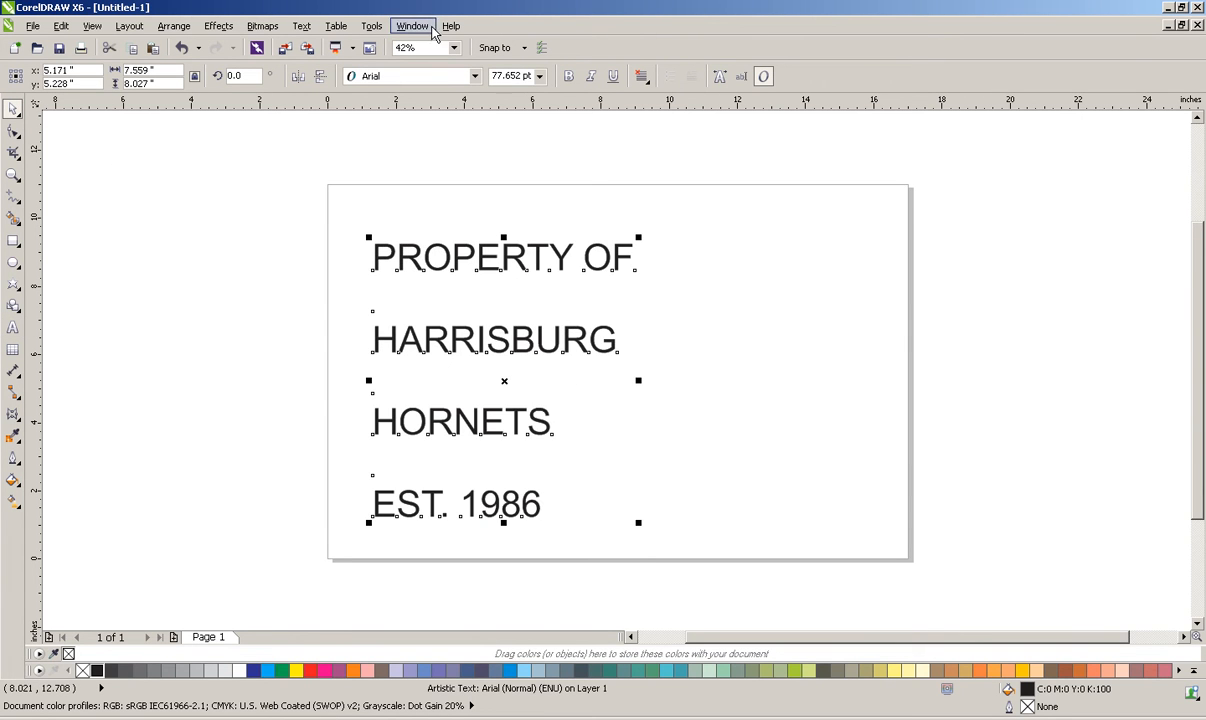
# Change the text block's font to College and enlarge it to about 107 pt
pyautogui.click(474, 77)
pyautogui.click(458, 113)
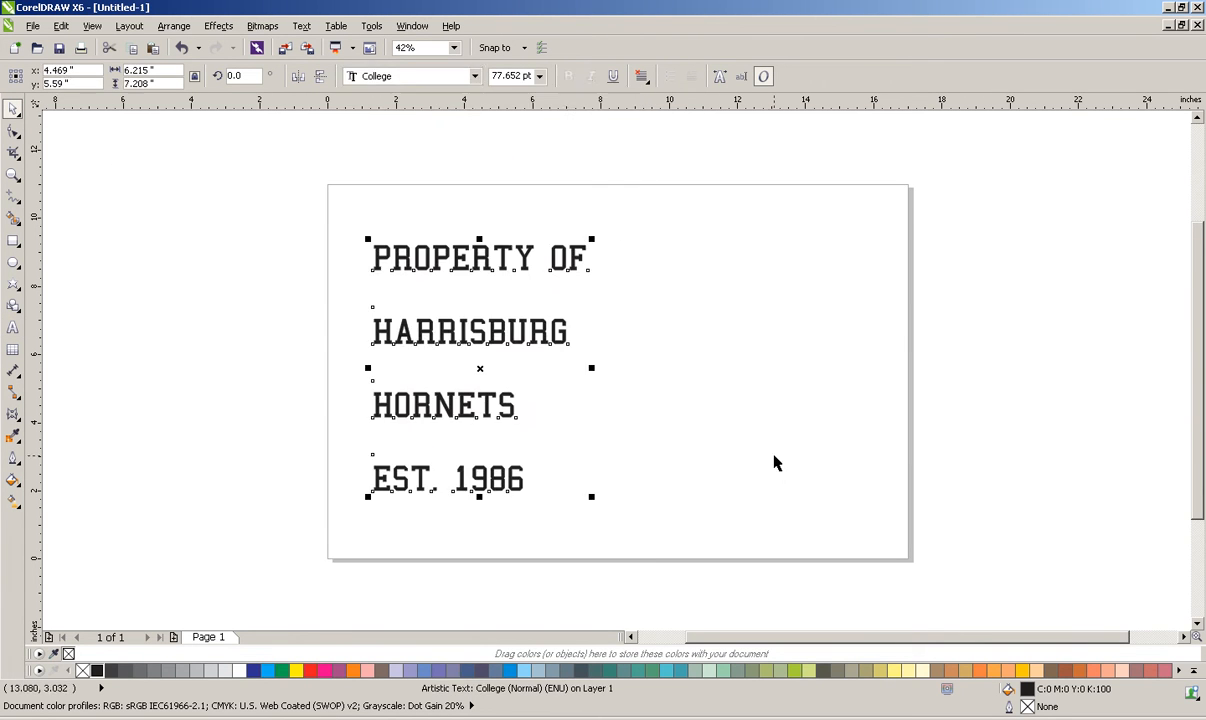
pyautogui.moveTo(592, 239); pyautogui.dragTo(652, 193)
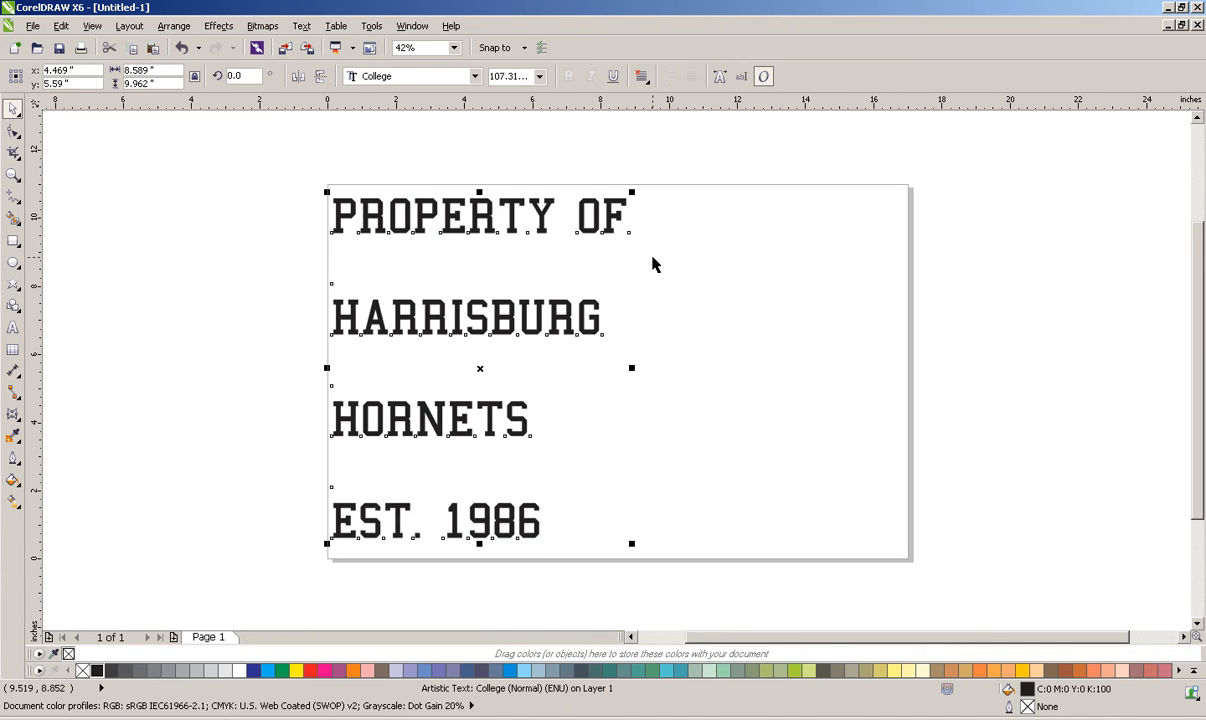
# Break the text block apart into separate lines and shrink PROPERTY OF in the page's upper left corner
pyautogui.hotkey('ctrl', 'k')
pyautogui.moveTo(630, 240); pyautogui.dragTo(463, 272)
# Enlarge HARRISBURG and HORNETS together to about 193.5 pt and shift them toward the page's right edge
pyautogui.click(505, 318)
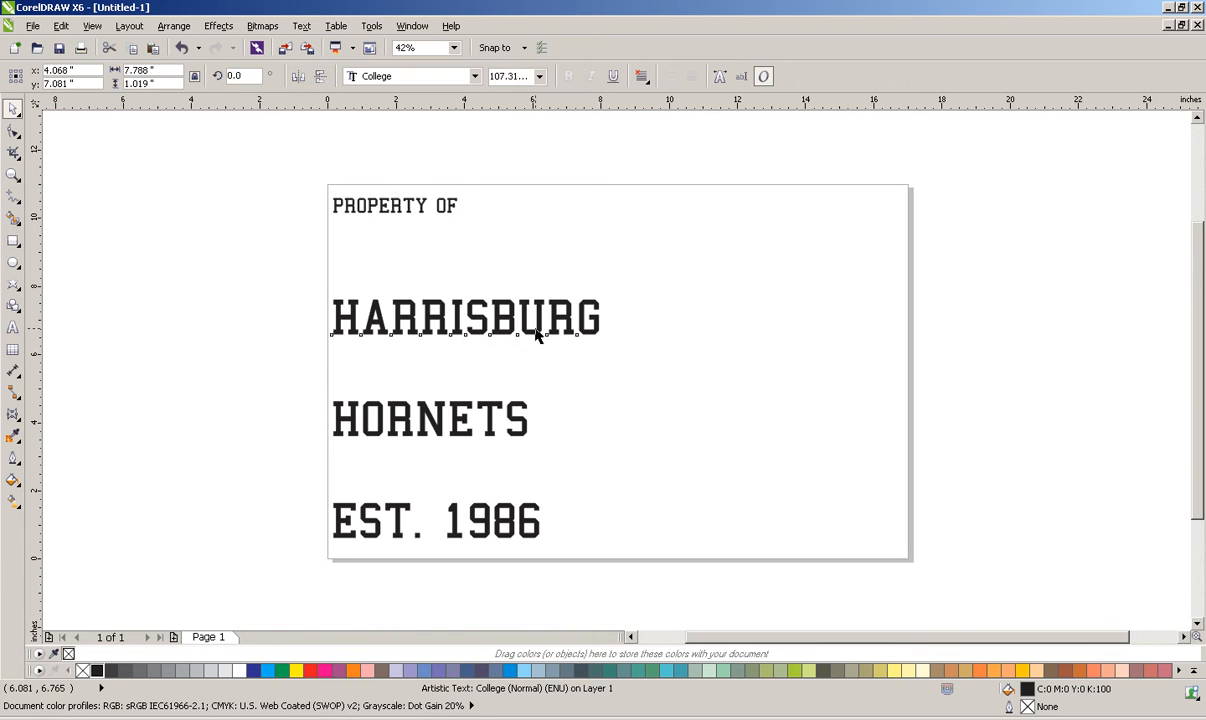
pyautogui.keyDown('shift'); pyautogui.click(536, 436); pyautogui.keyUp('shift')
pyautogui.moveTo(616, 297); pyautogui.dragTo(711, 240)
pyautogui.moveTo(508, 443); pyautogui.dragTo(699, 430)
# Shrink the EST. 1986 line to about 58 pt in the page's lower left corner
pyautogui.click(530, 533)
pyautogui.click(536, 525)
pyautogui.moveTo(550, 501); pyautogui.dragTo(455, 506)
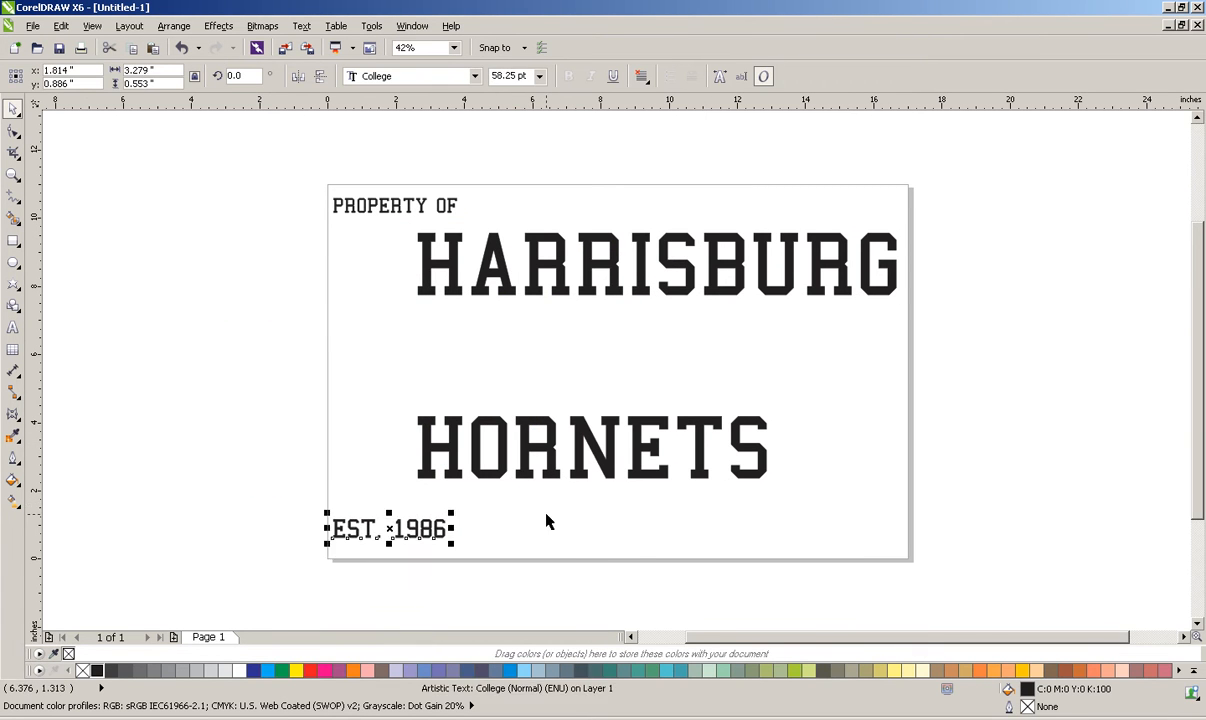
pyautogui.click(175, 318)
# Draw a rectangle about 3.7 by 0.93 in around EST. 1986 and round its corners by about 0.074 in
pyautogui.click(13, 240)
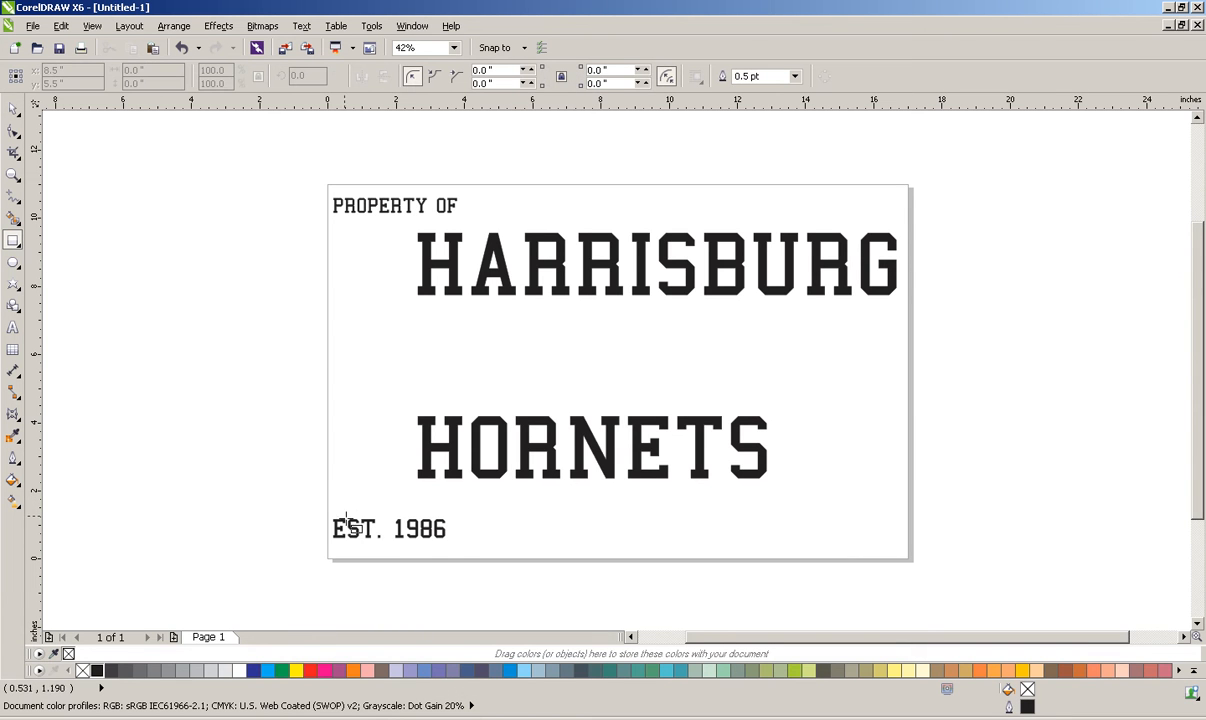
pyautogui.moveTo(328, 513); pyautogui.dragTo(455, 544)
pyautogui.click(13, 130)
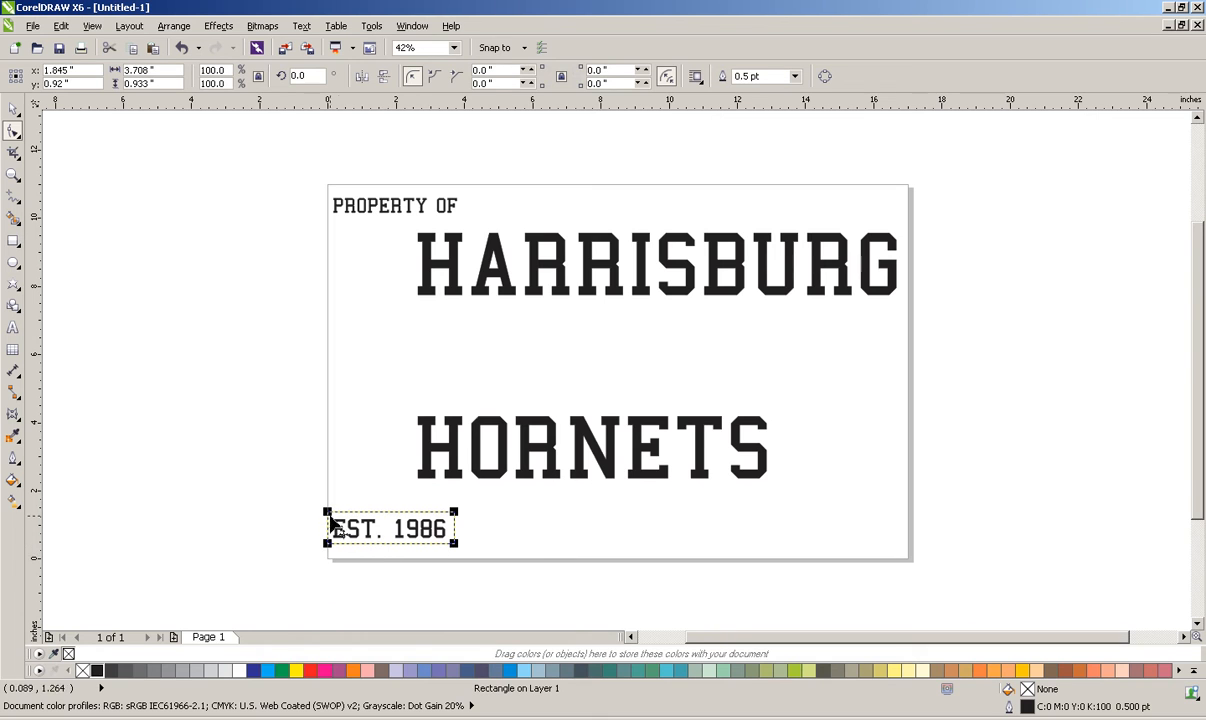
pyautogui.moveTo(328, 513); pyautogui.dragTo(331, 518)
pyautogui.click(13, 108)
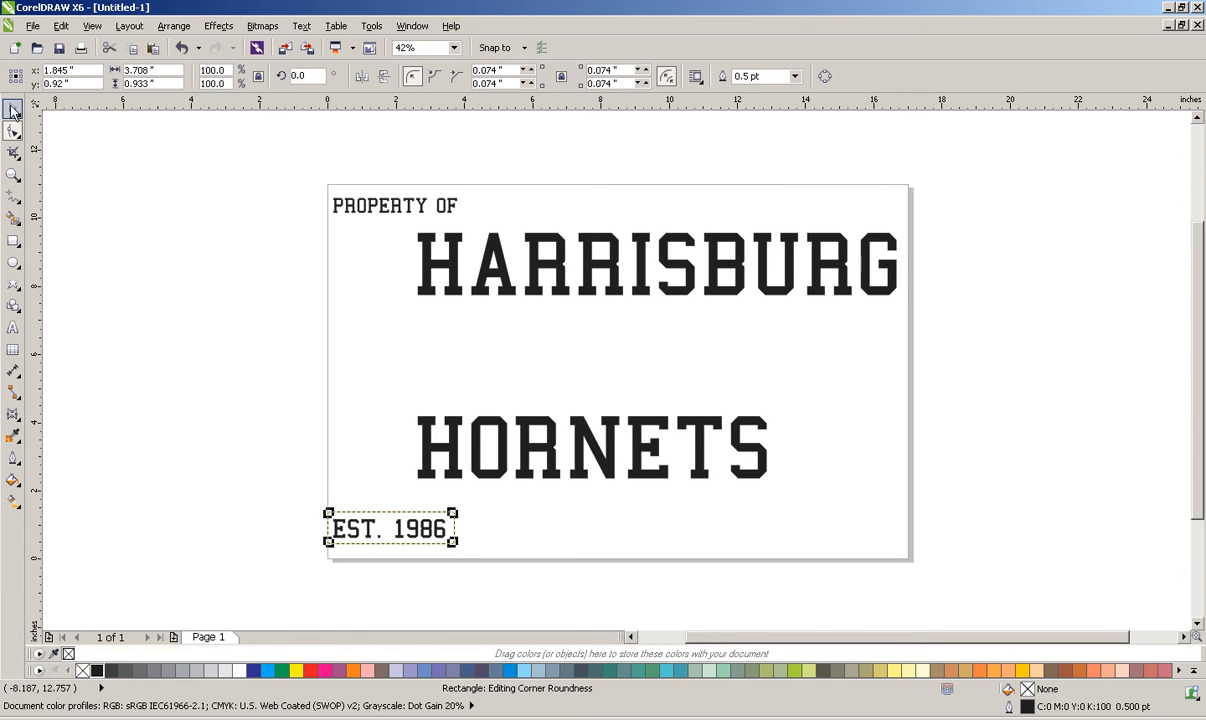
# Centre EST. 1986 and its rounded rectangle on each other and combine them into a solid label with knocked-out text
pyautogui.moveTo(262, 434); pyautogui.dragTo(590, 652)
pyautogui.press('c')
pyautogui.press('e')
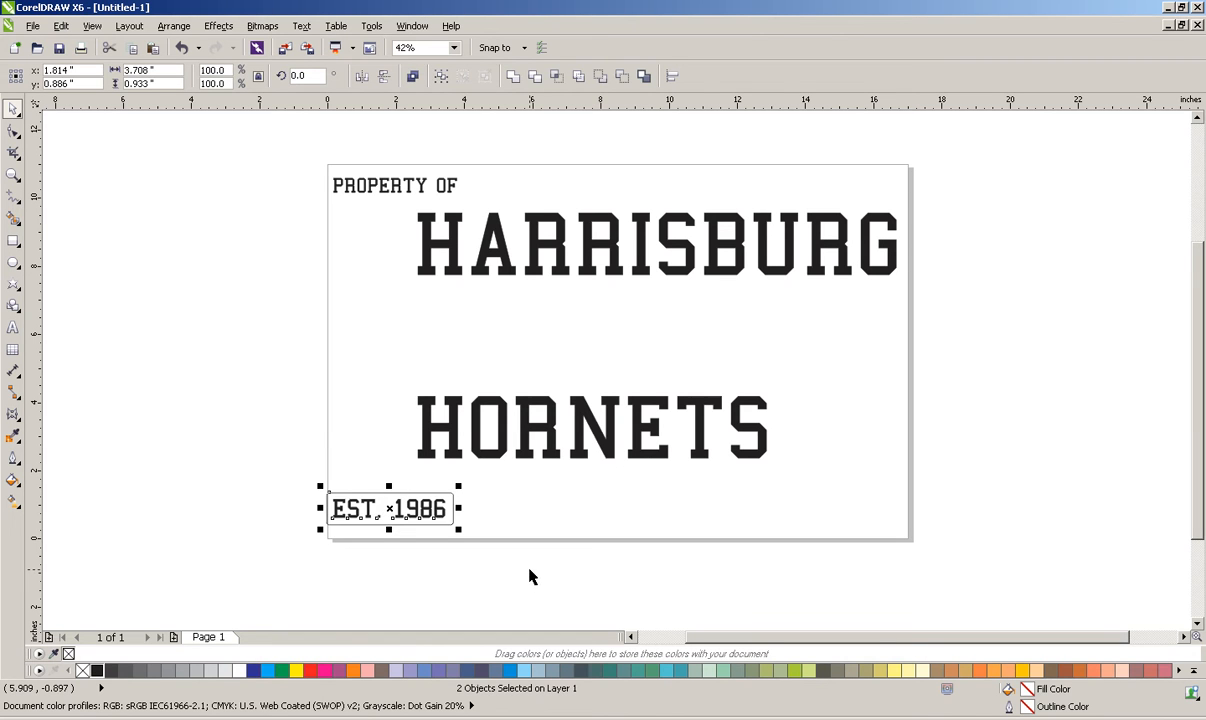
pyautogui.hotkey('ctrl', 'l')
pyautogui.click(865, 489)
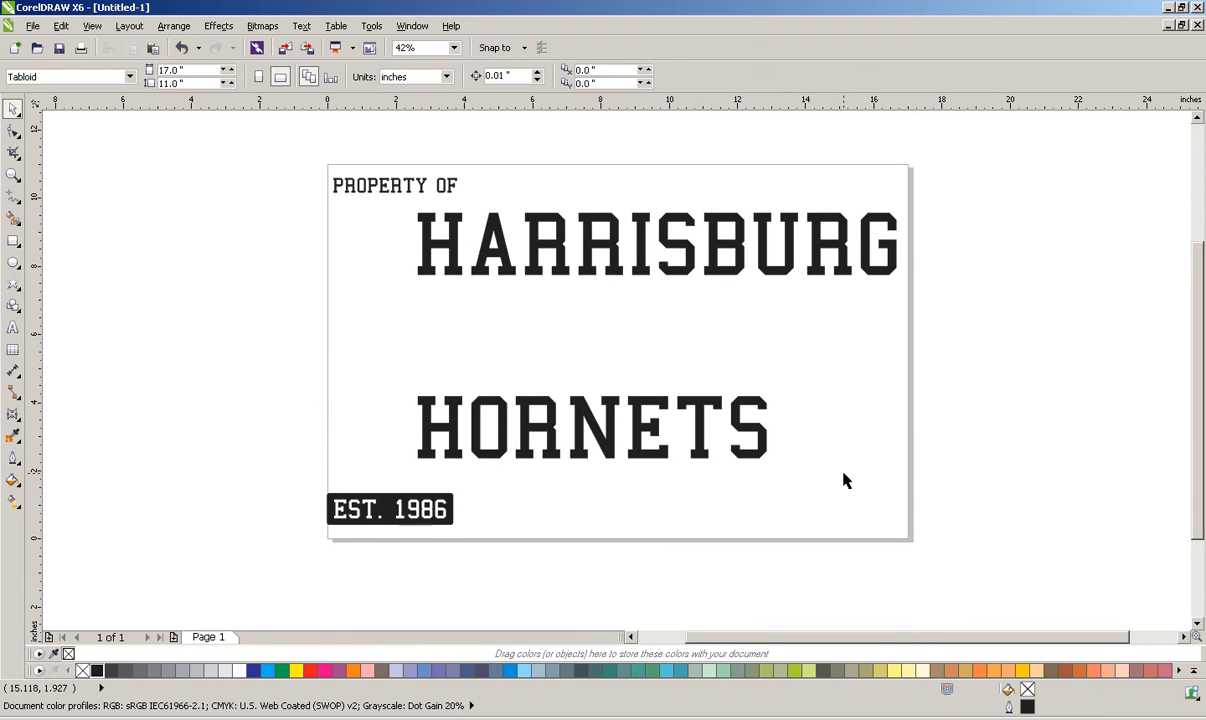
# Move the combined EST. 1986 label off the page, beside its left edge
pyautogui.moveTo(445, 510); pyautogui.dragTo(282, 482)
pyautogui.click(567, 565)
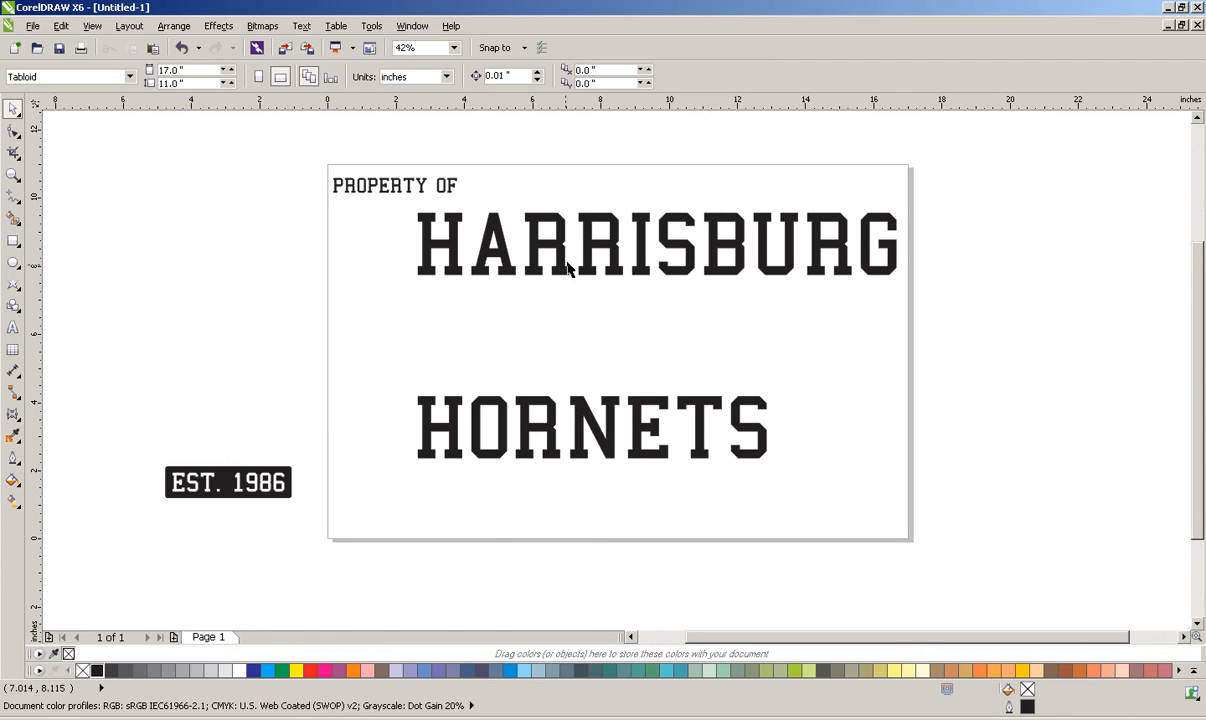
# Draw a circle about 25.8 in in diameter with its top edge running under HARRISBURG
pyautogui.click(13, 174)
pyautogui.scroll(-3, 544, 350)
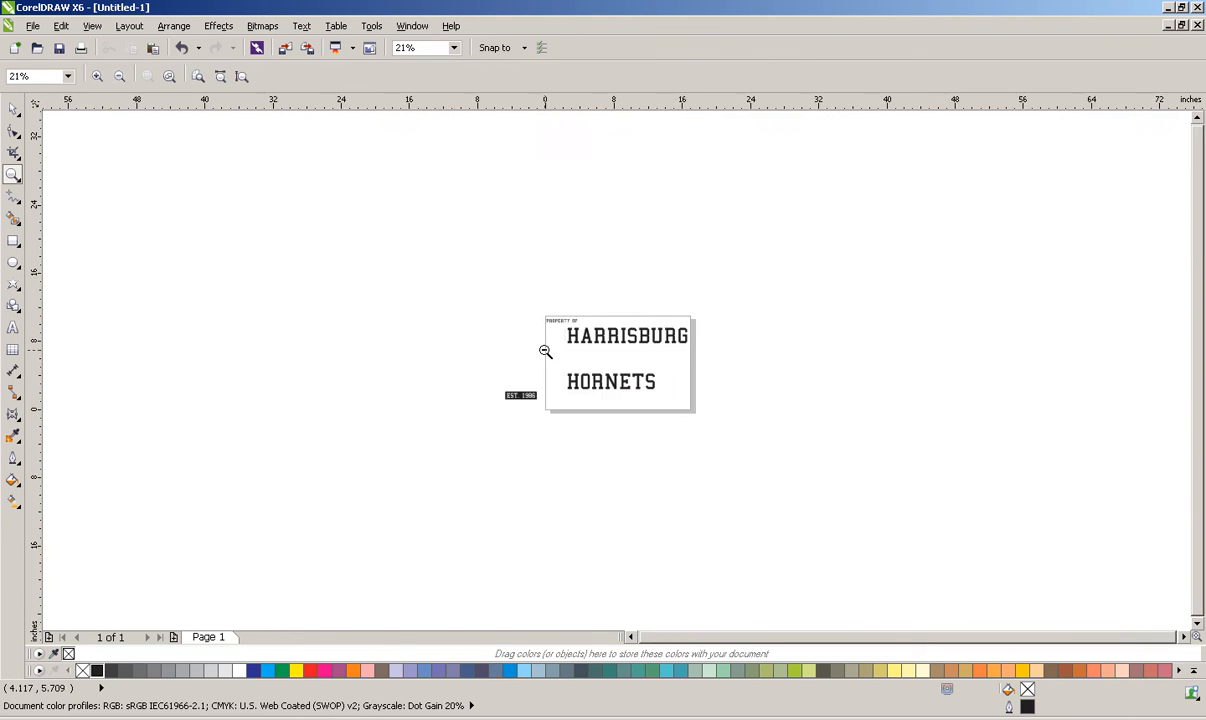
pyautogui.scroll(2, 688, 410)
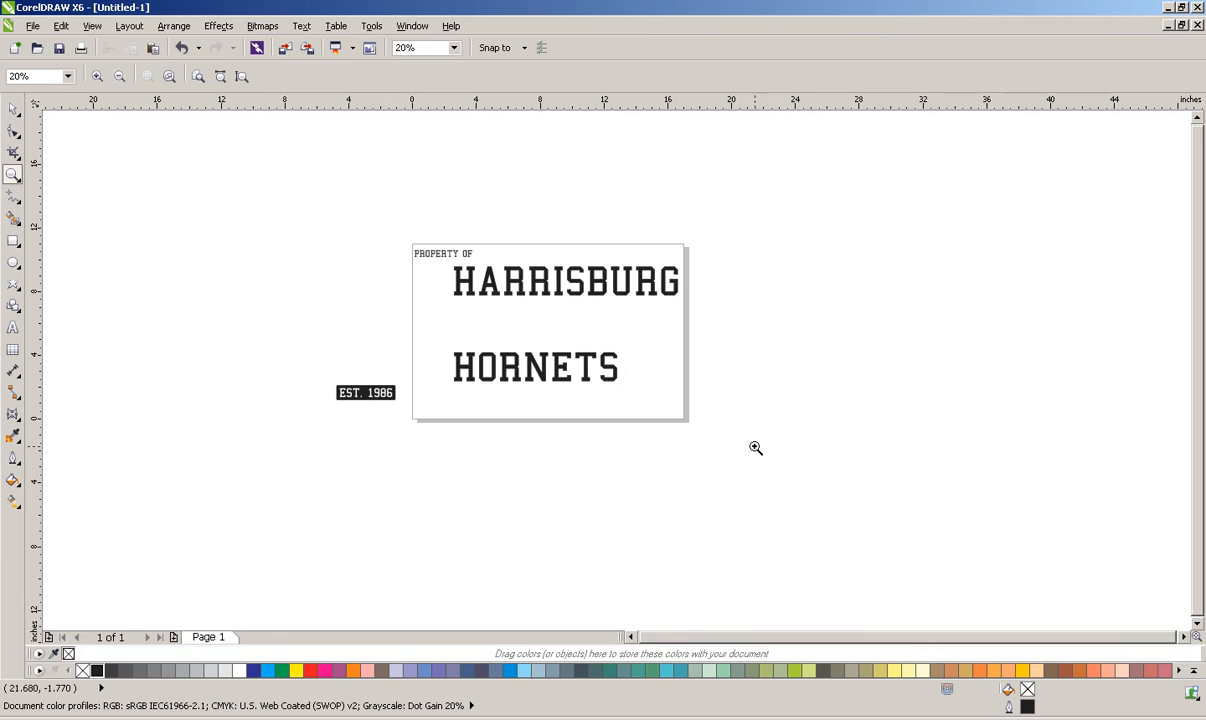
pyautogui.click(13, 262)
pyautogui.moveTo(519, 462); pyautogui.dragTo(762, 595)
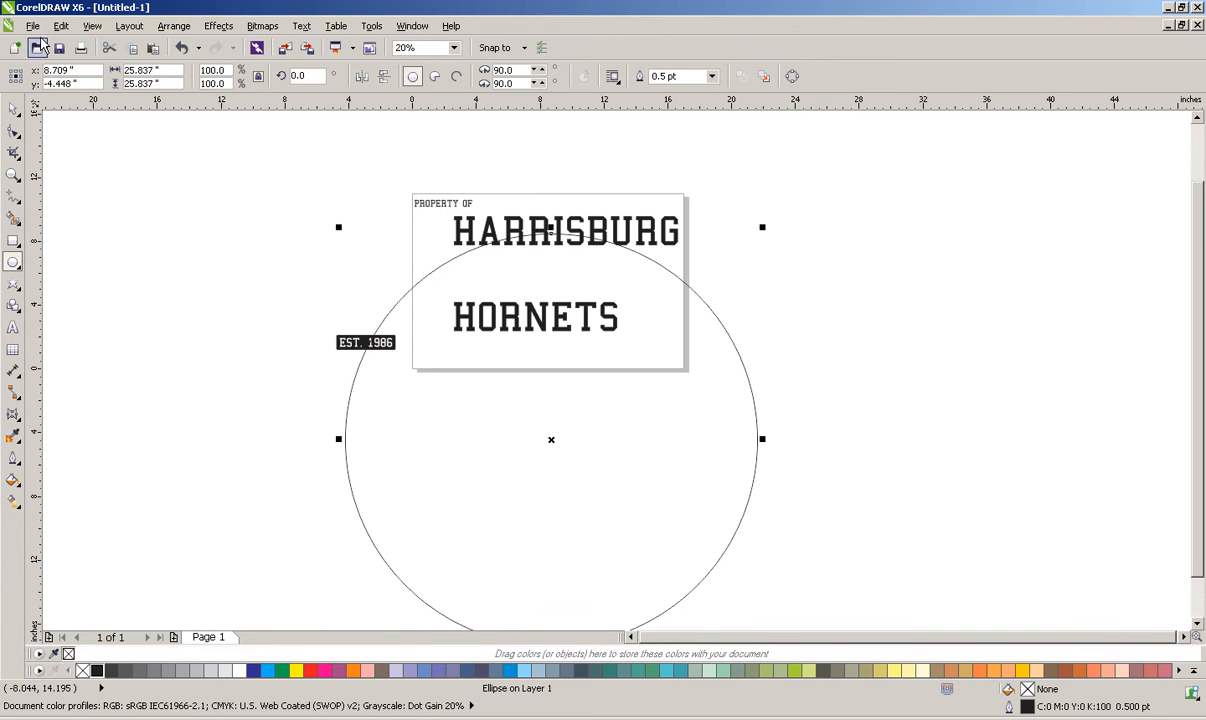
# Fit the HARRISBURG text to the circle, centred along its top arc
pyautogui.click(17, 110)
pyautogui.click(672, 189)
pyautogui.click(612, 222)
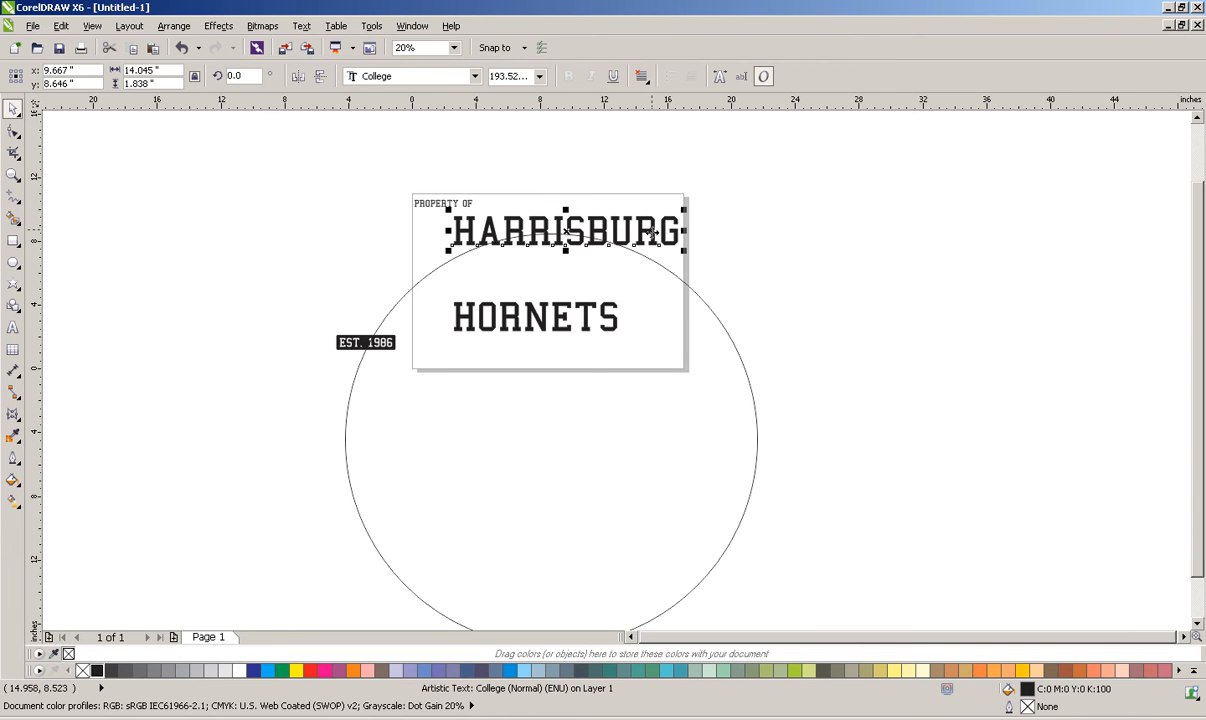
pyautogui.click(301, 26)
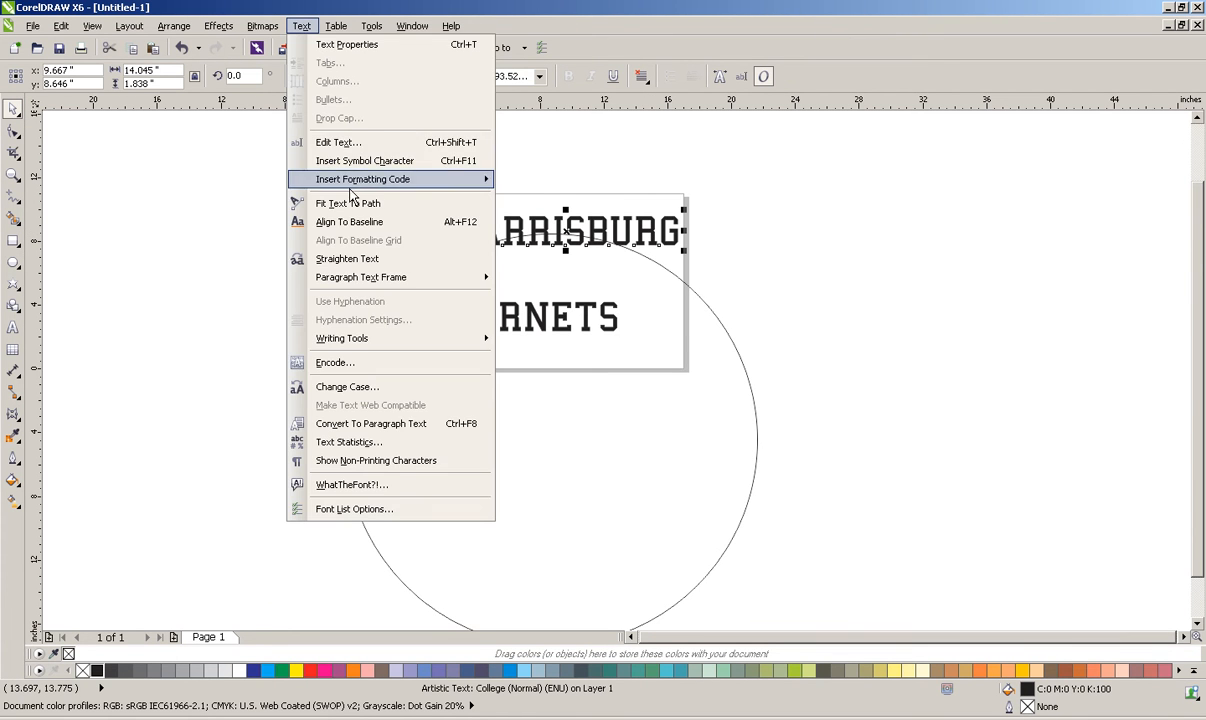
pyautogui.click(320, 275)
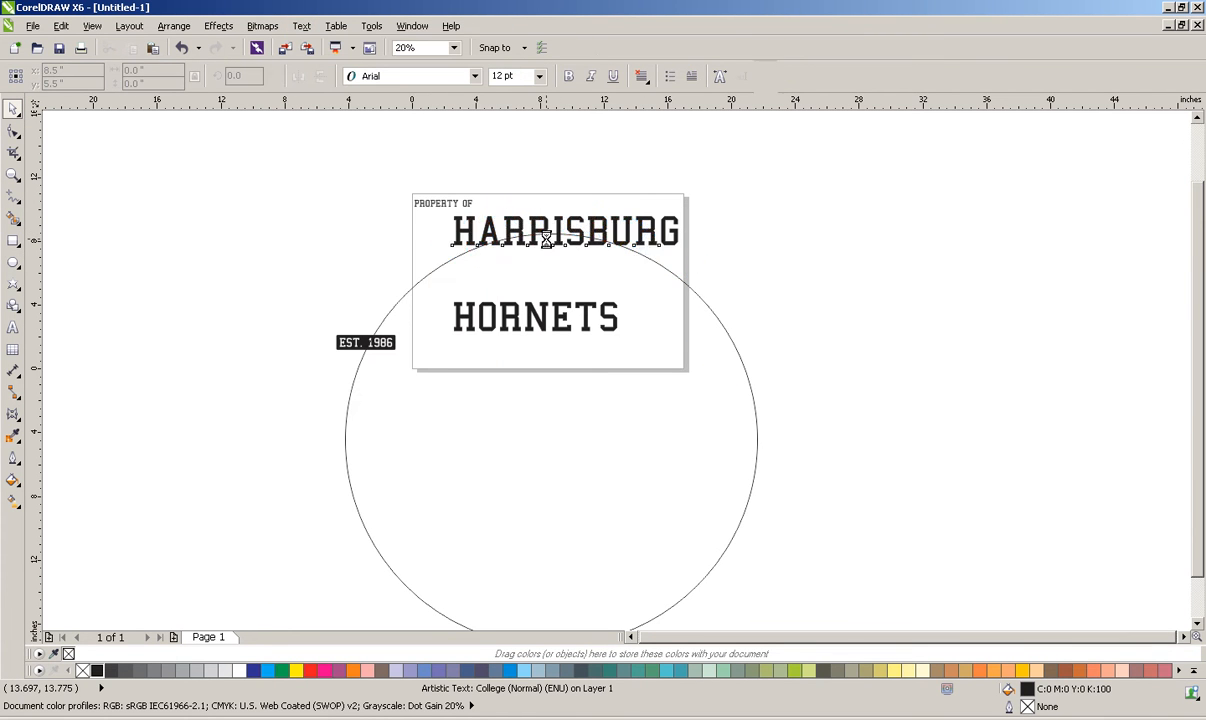
pyautogui.click(556, 246)
# Select only the arched HARRISBURG text and condense its letters horizontally
pyautogui.click(826, 232)
pyautogui.click(658, 247)
pyautogui.doubleClick(660, 250)
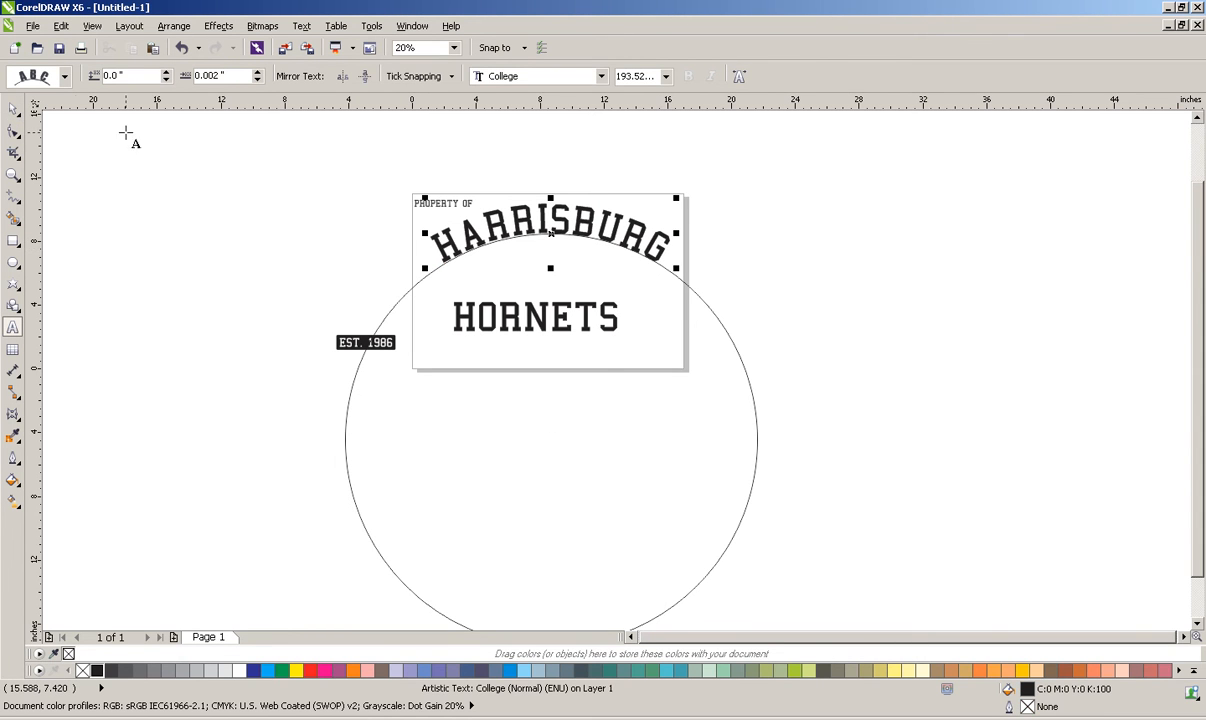
pyautogui.hotkey('ctrl', 'space')
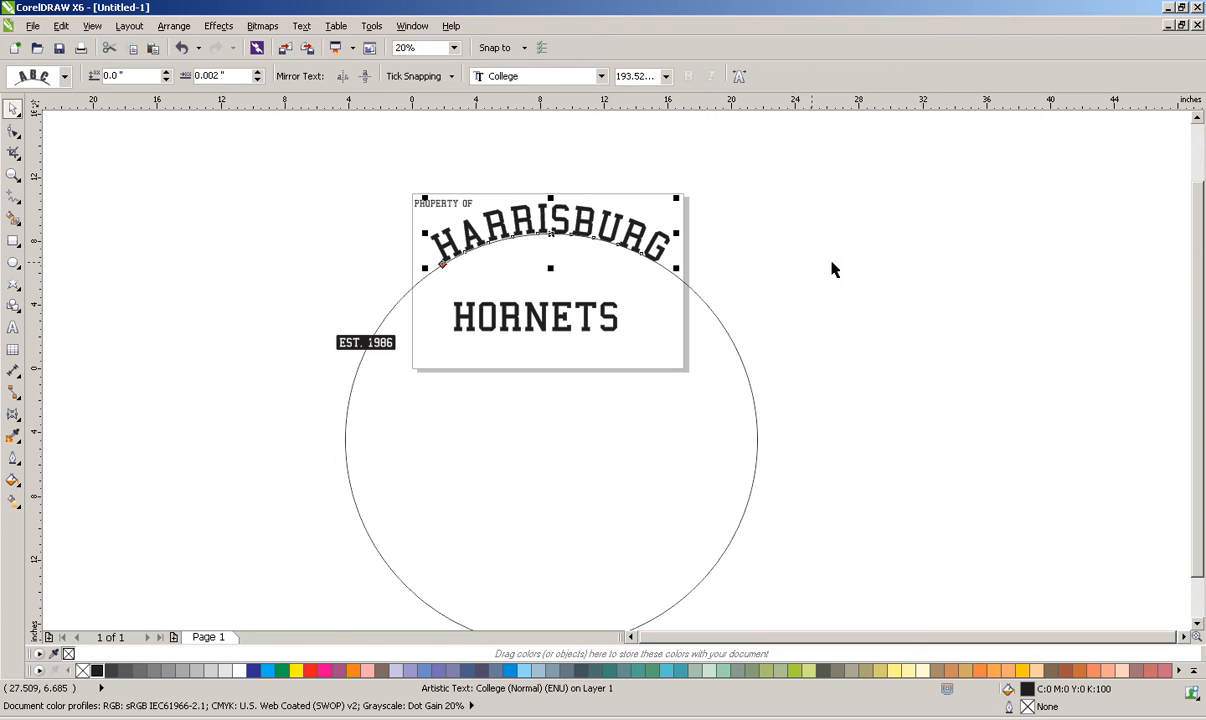
pyautogui.moveTo(677, 233); pyautogui.dragTo(651, 228)
# Widen the letter spacing of the arched HARRISBURG text along the circle
pyautogui.click(13, 130)
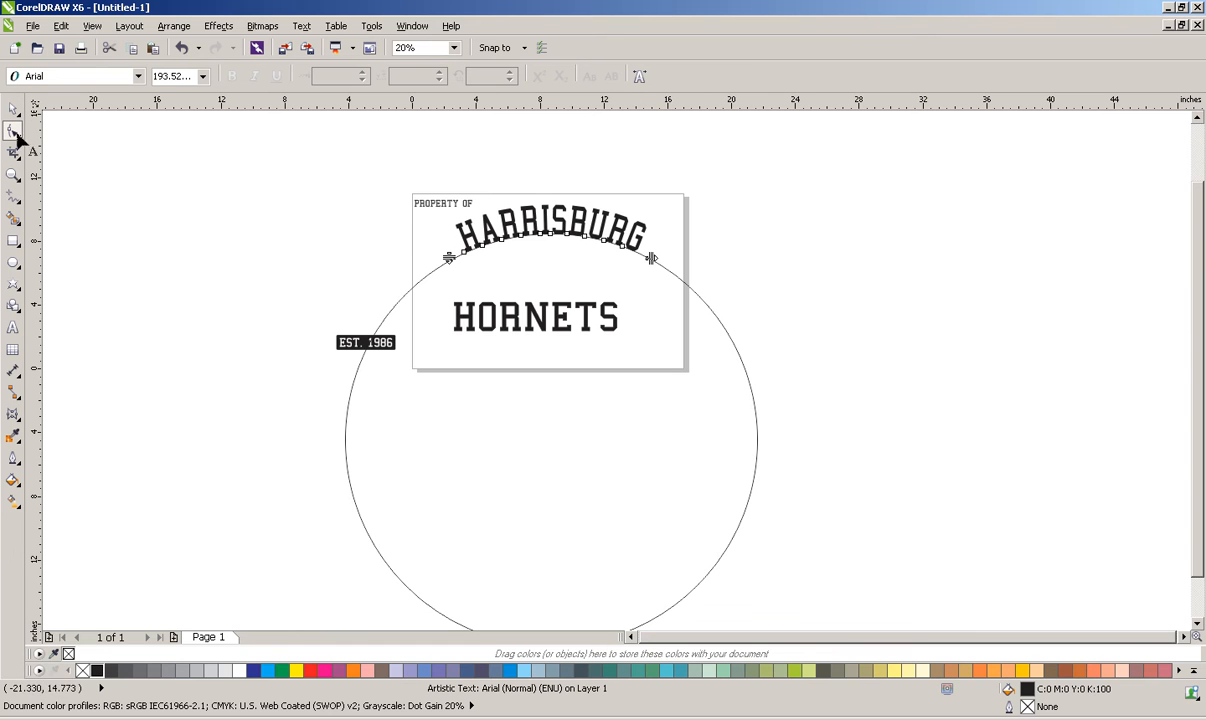
pyautogui.moveTo(651, 258); pyautogui.dragTo(683, 269)
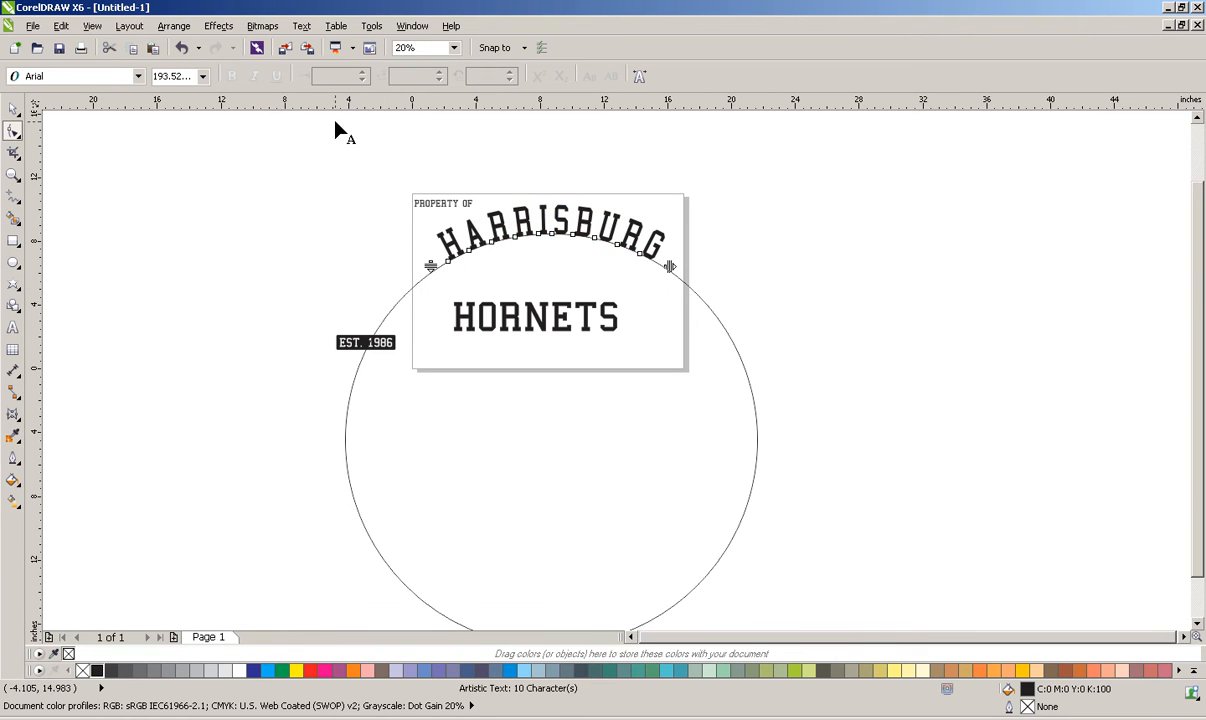
pyautogui.click(13, 108)
pyautogui.click(698, 240)
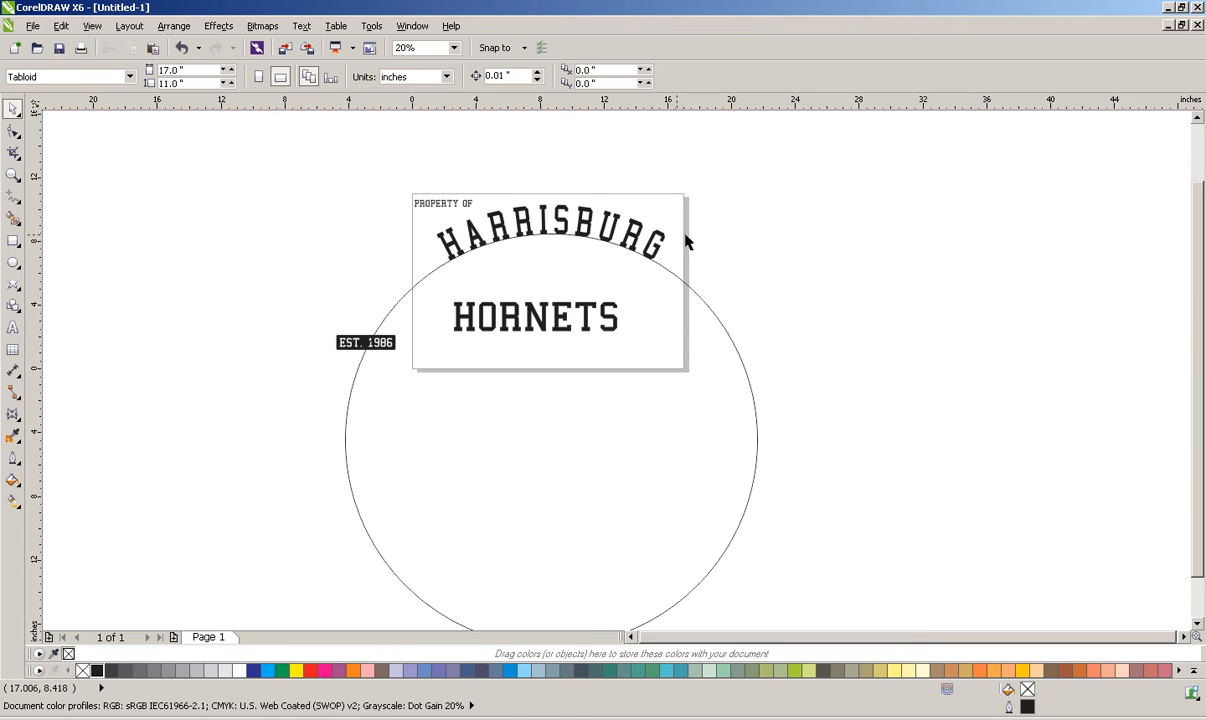
# Scale the circle and its HARRISBURG text down together about their centre to about 24.9 in wide
pyautogui.click(657, 247)
pyautogui.moveTo(762, 198); pyautogui.dragTo(754, 205)
pyautogui.click(820, 245)
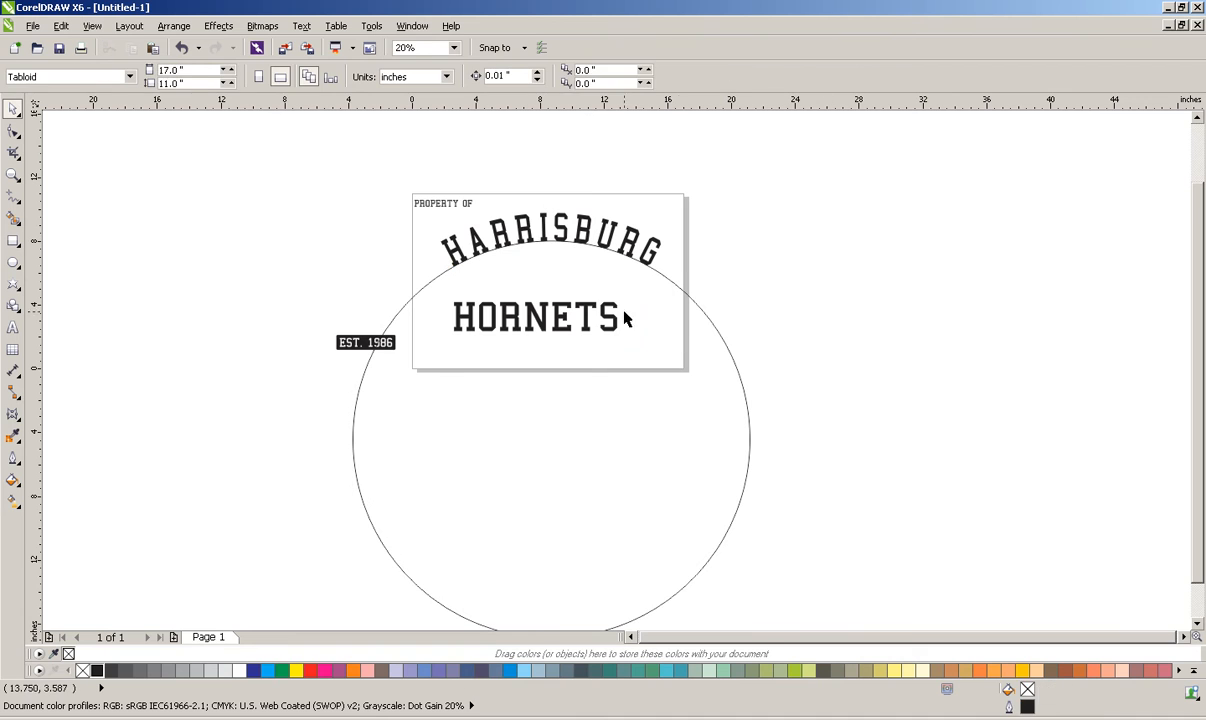
# Condense HORNETS near the page's bottom edge at about 184 pt and widen its letter spacing
pyautogui.click(612, 322)
pyautogui.moveTo(626, 318); pyautogui.dragTo(635, 366)
pyautogui.click(13, 131)
pyautogui.click(13, 108)
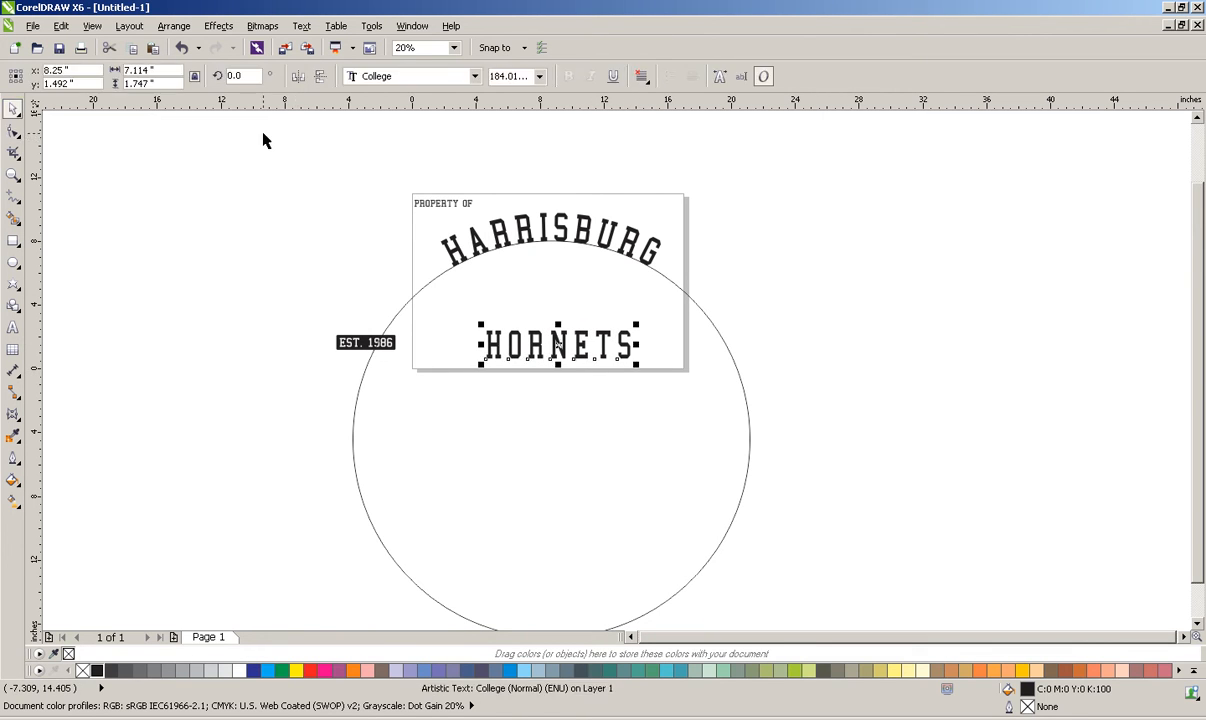
# Centre HORNETS horizontally under the HARRISBURG arch
pyautogui.keyDown('shift'); pyautogui.click(552, 229); pyautogui.keyUp('shift')
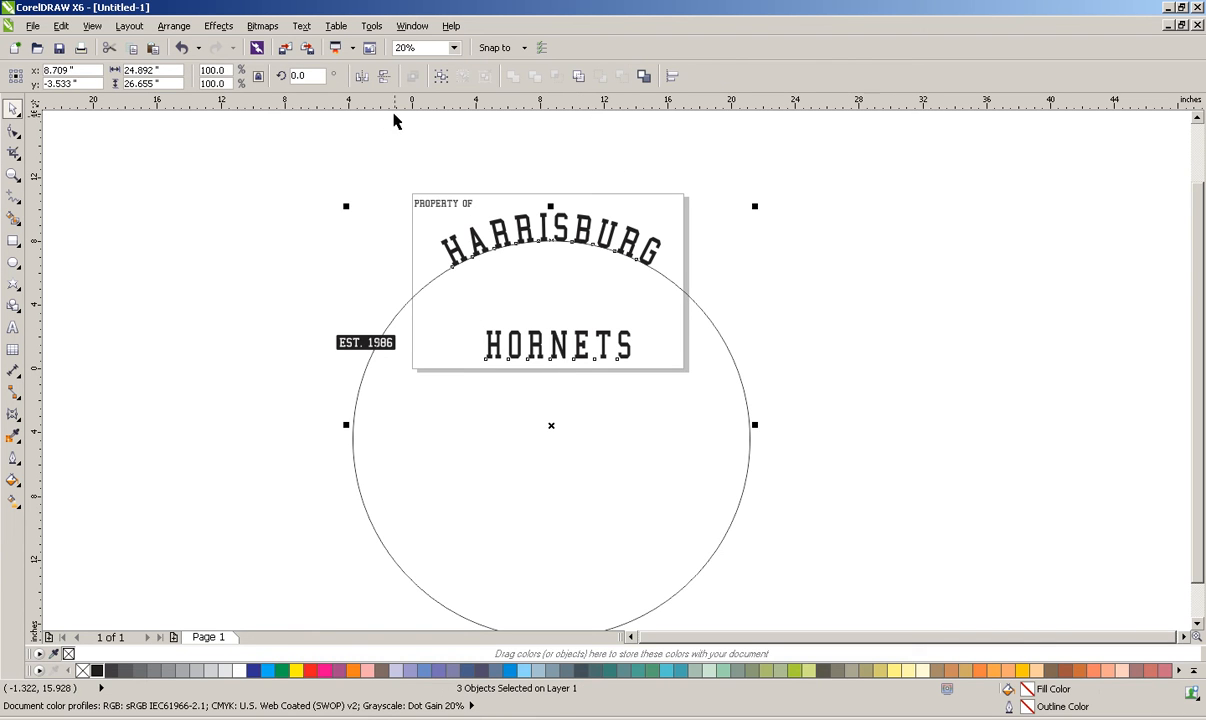
pyautogui.click(686, 226)
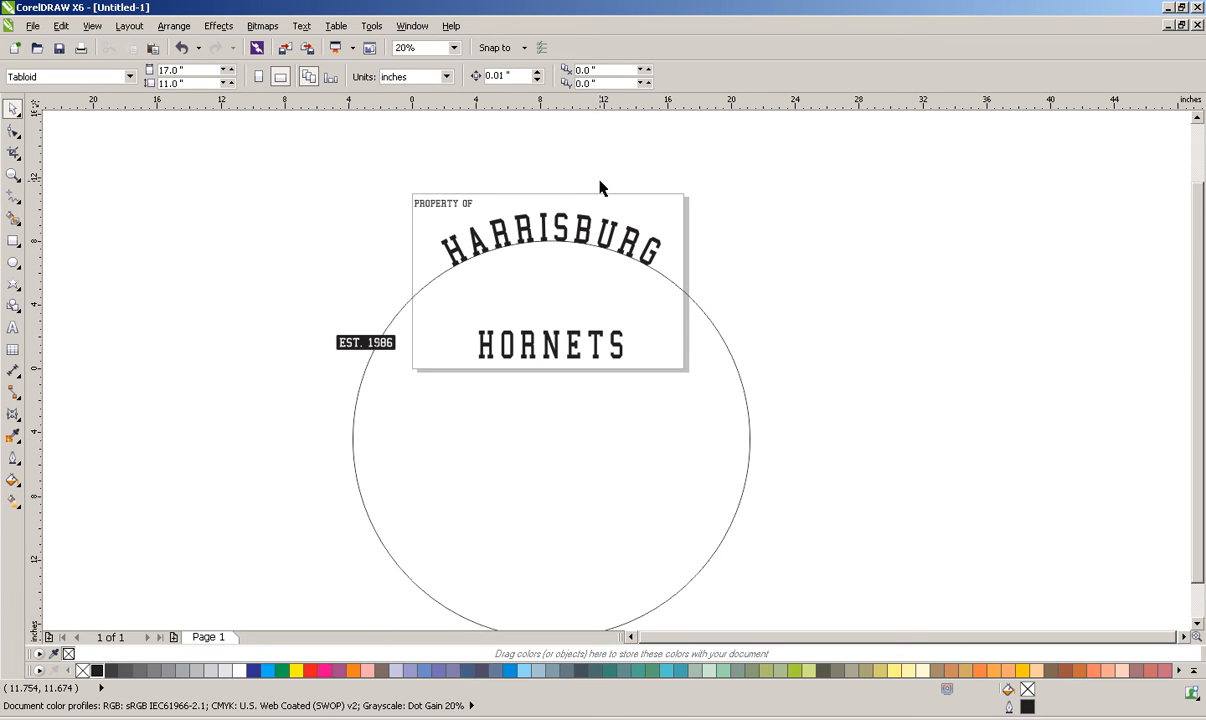
# Save the drawing to the Desktop as HH in CDR format
pyautogui.hotkey('ctrl', 's')
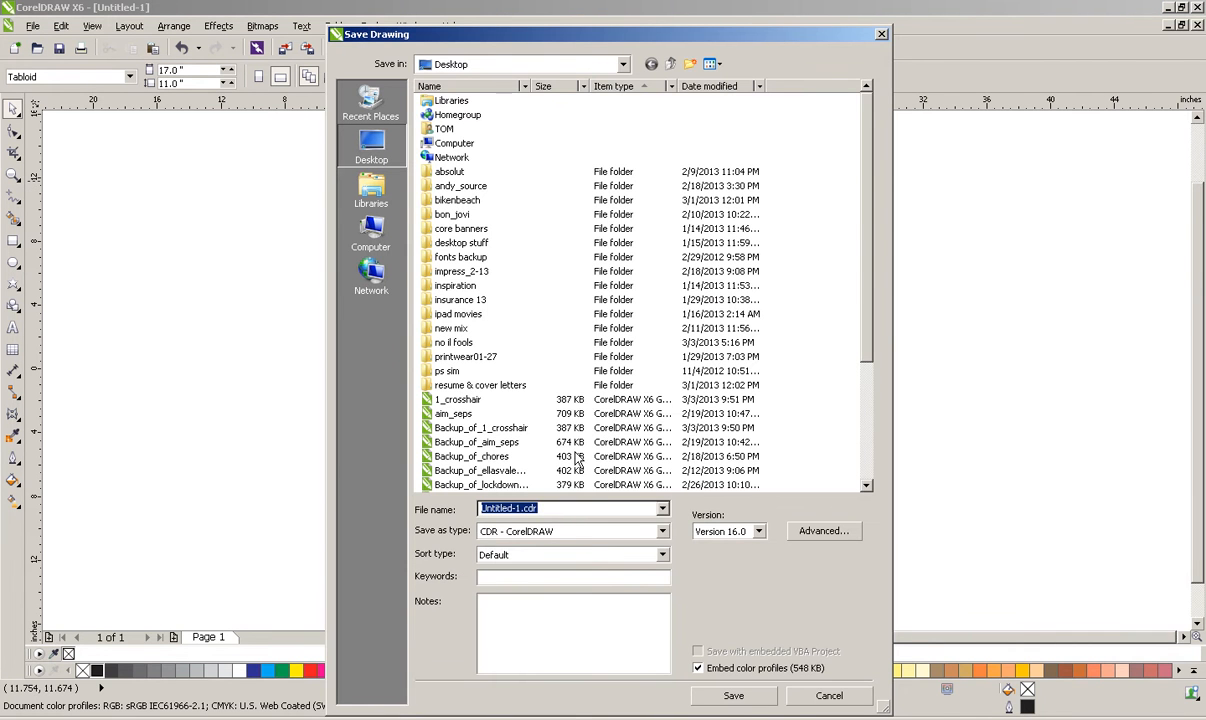
pyautogui.write('HH')
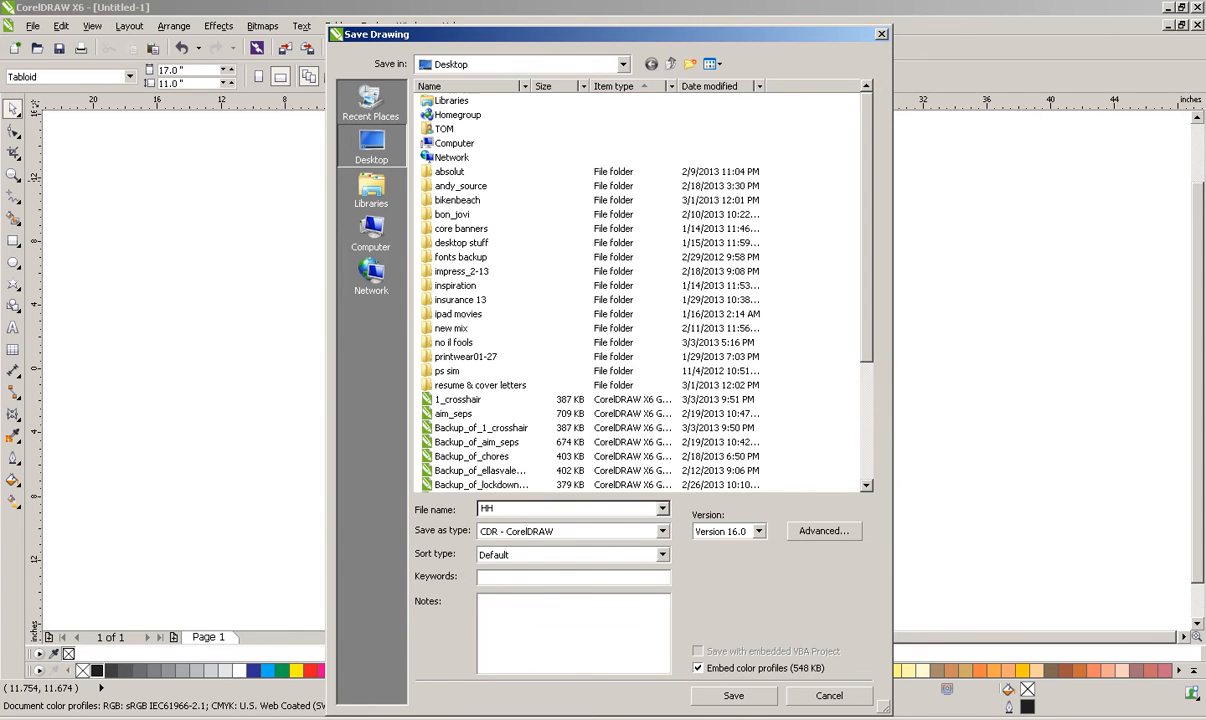
pyautogui.click(730, 694)
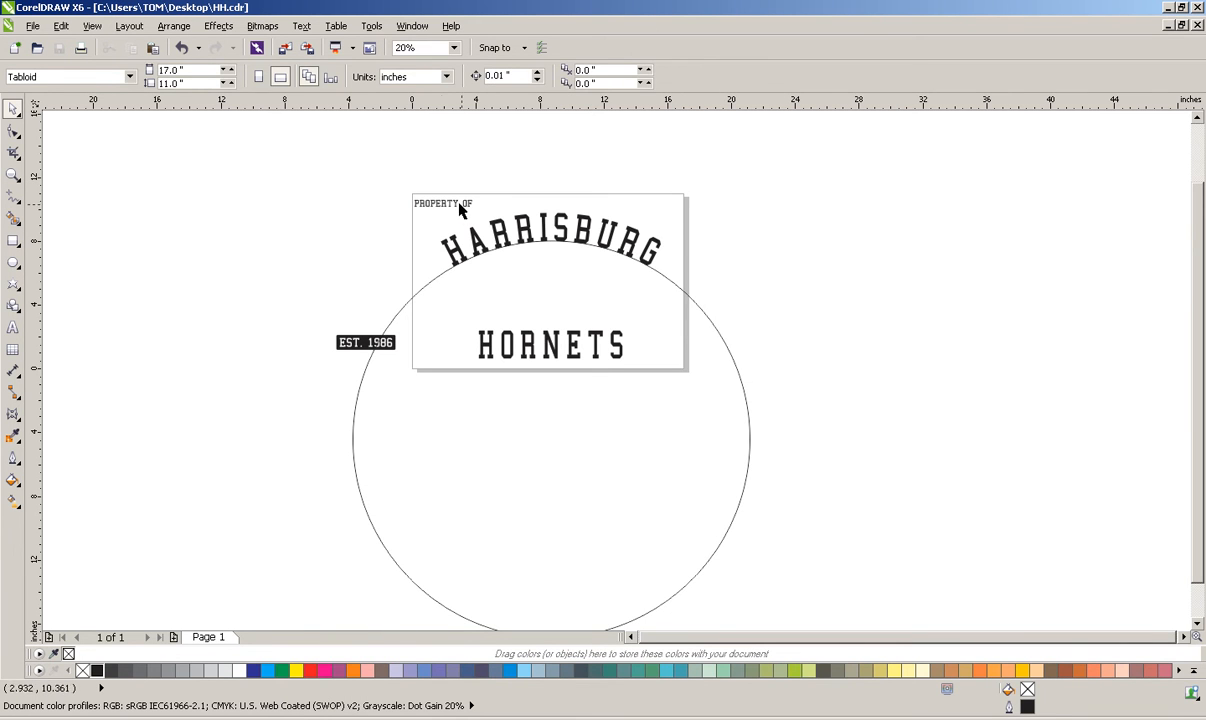
# Enlarge PROPERTY OF to about 51 pt, about 4.07 in wide
pyautogui.click(443, 202)
pyautogui.moveTo(478, 196); pyautogui.dragTo(487, 186)
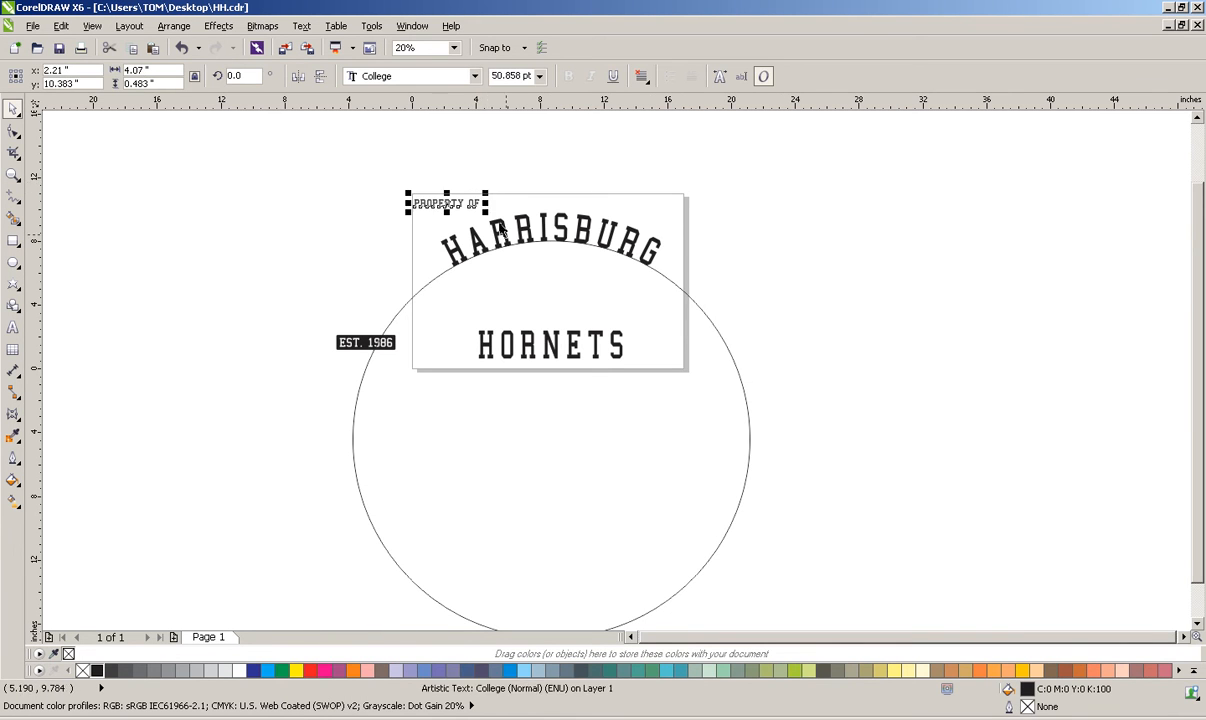
pyautogui.click(697, 280)
# Make an enlarged concentric copy of the HARRISBURG circle, about 29.1 in in diameter
pyautogui.click(689, 297)
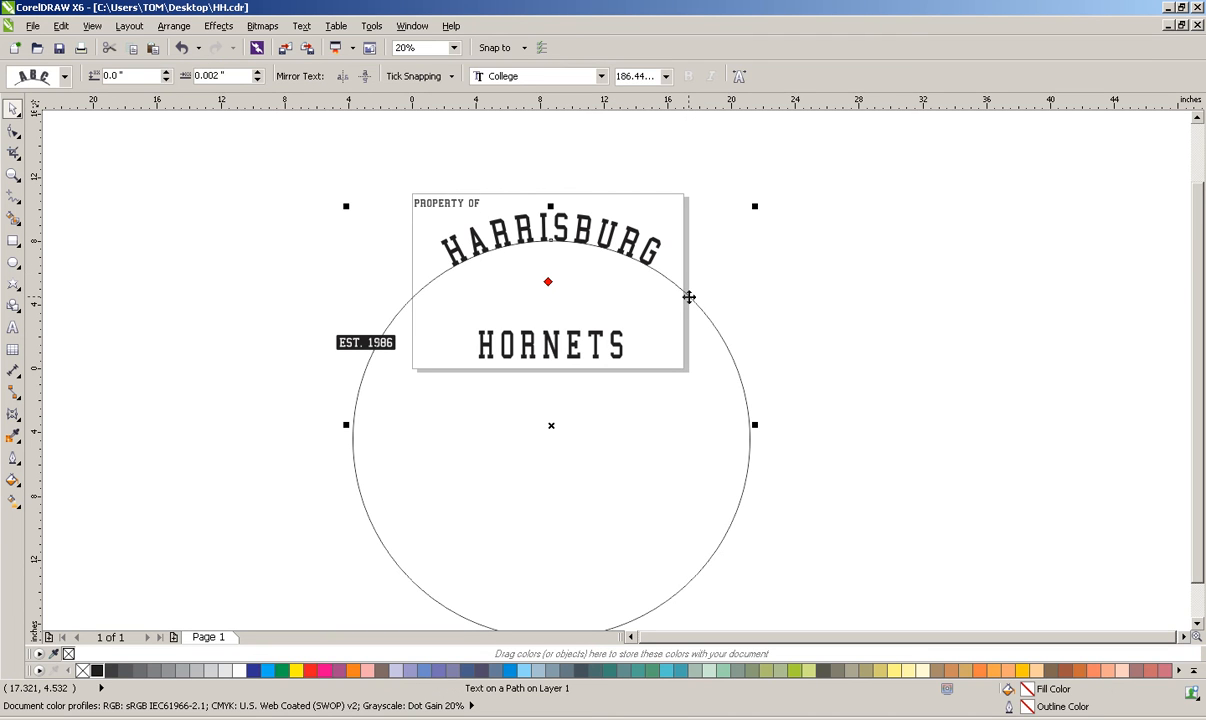
pyautogui.click(689, 297)
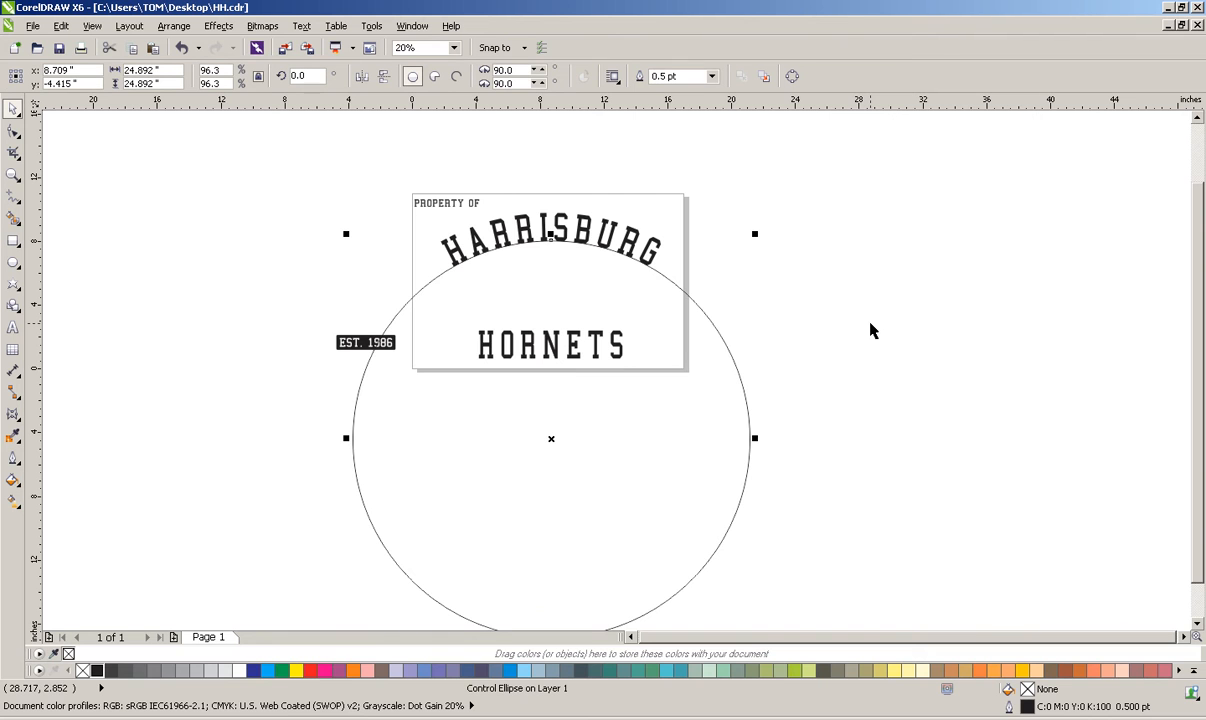
pyautogui.moveTo(755, 233); pyautogui.dragTo(824, 204)
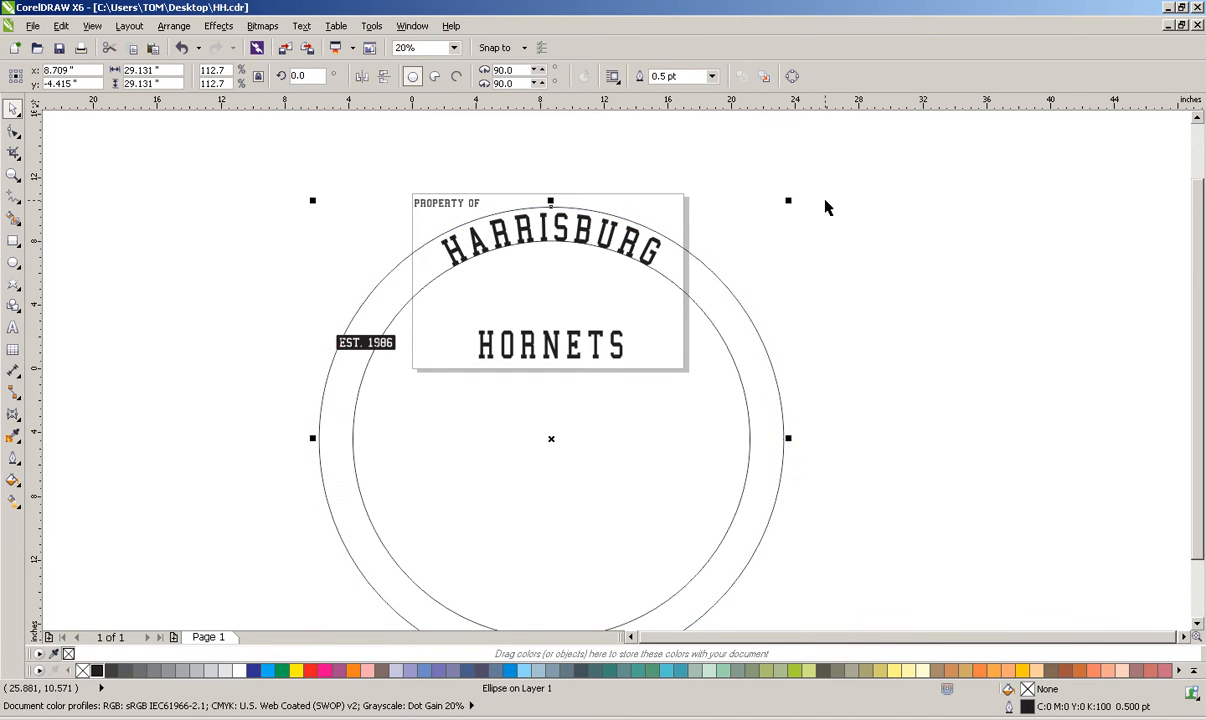
# Fit PROPERTY OF to the top of the outer circle, centred above HARRISBURG
pyautogui.click(468, 207)
pyautogui.click(468, 207)
pyautogui.click(303, 26)
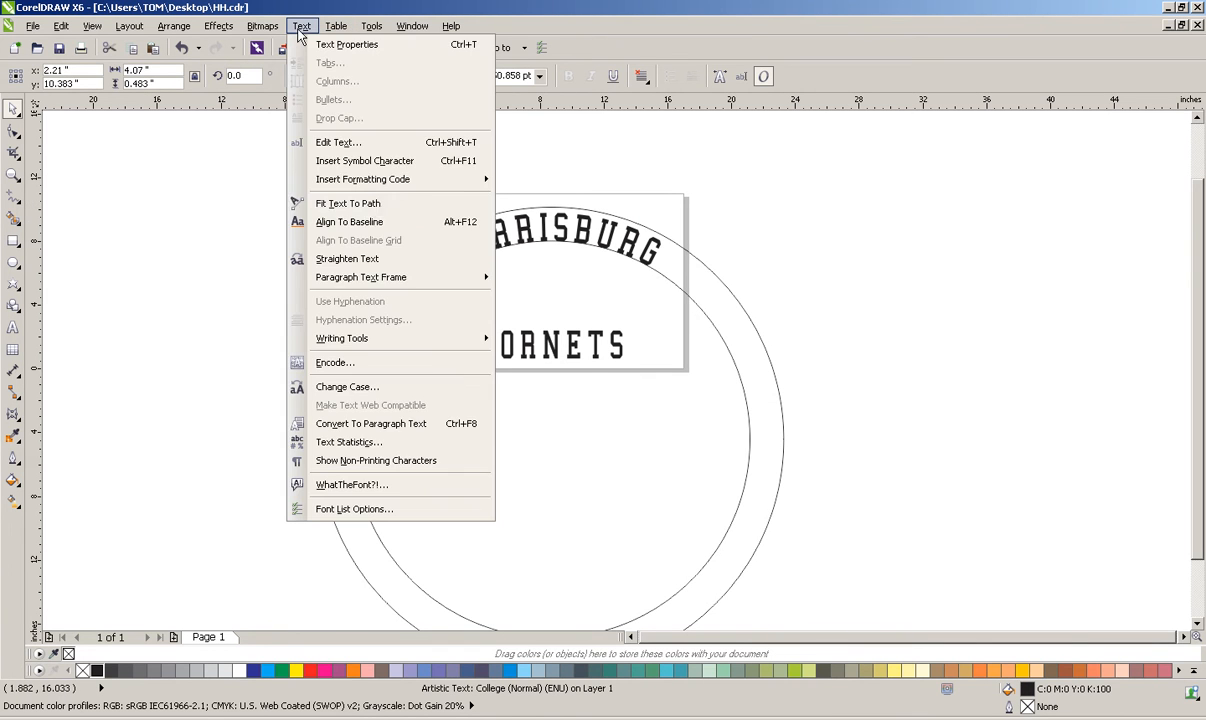
pyautogui.click(345, 202)
pyautogui.click(551, 207)
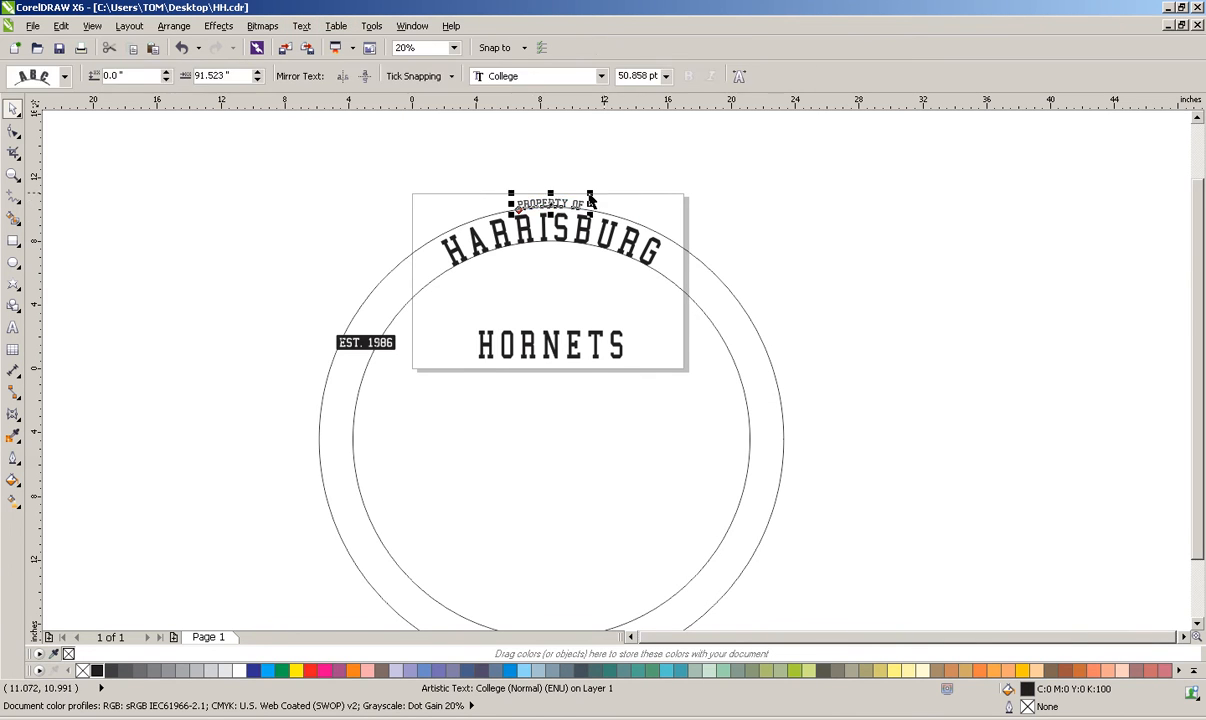
# Heighten PROPERTY OF to about 62.5 pt and widen its letter spacing along the arch above HARRISBURG
pyautogui.moveTo(551, 193); pyautogui.dragTo(551, 190)
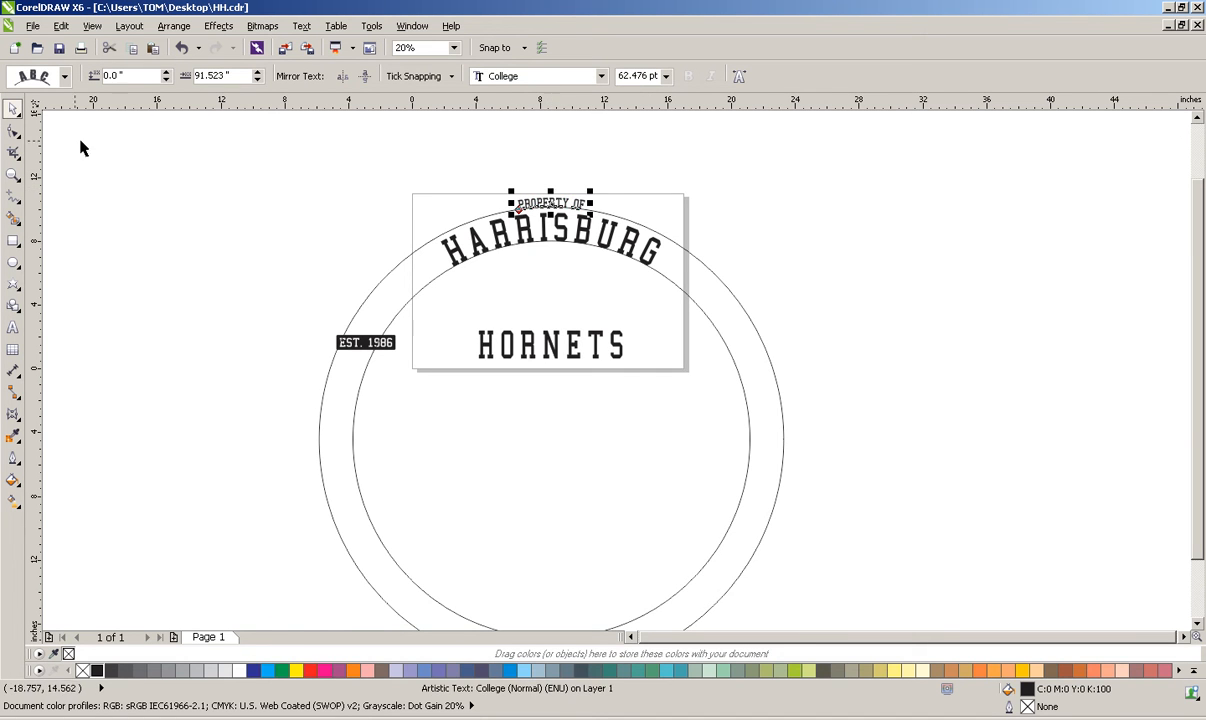
pyautogui.click(14, 129)
pyautogui.moveTo(692, 218); pyautogui.dragTo(634, 227)
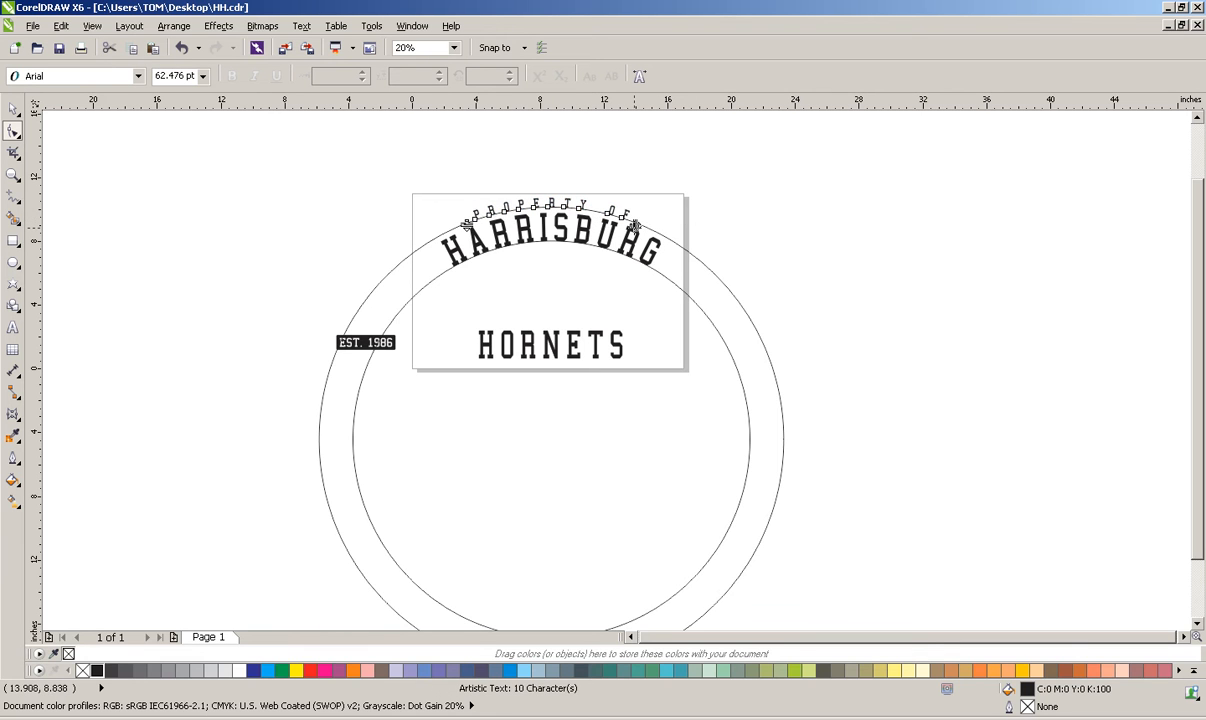
pyautogui.click(13, 108)
pyautogui.click(390, 190)
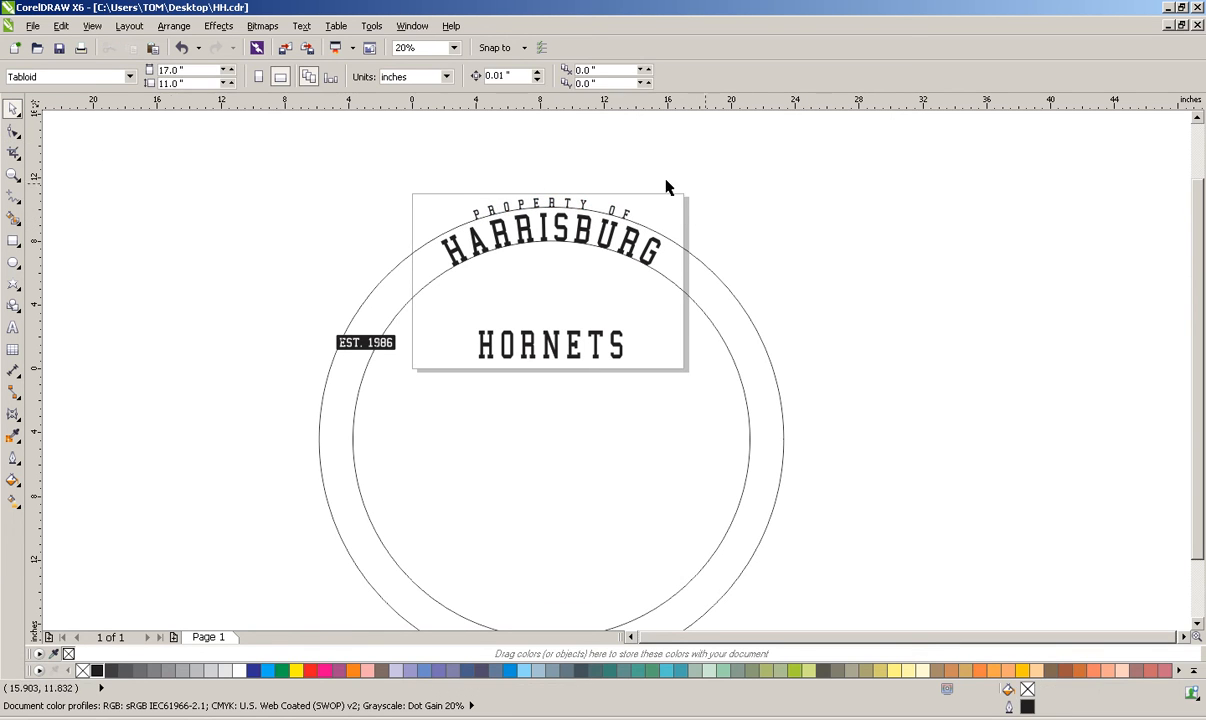
# Break PROPERTY OF apart from the outer circle and delete that circle
pyautogui.click(686, 248)
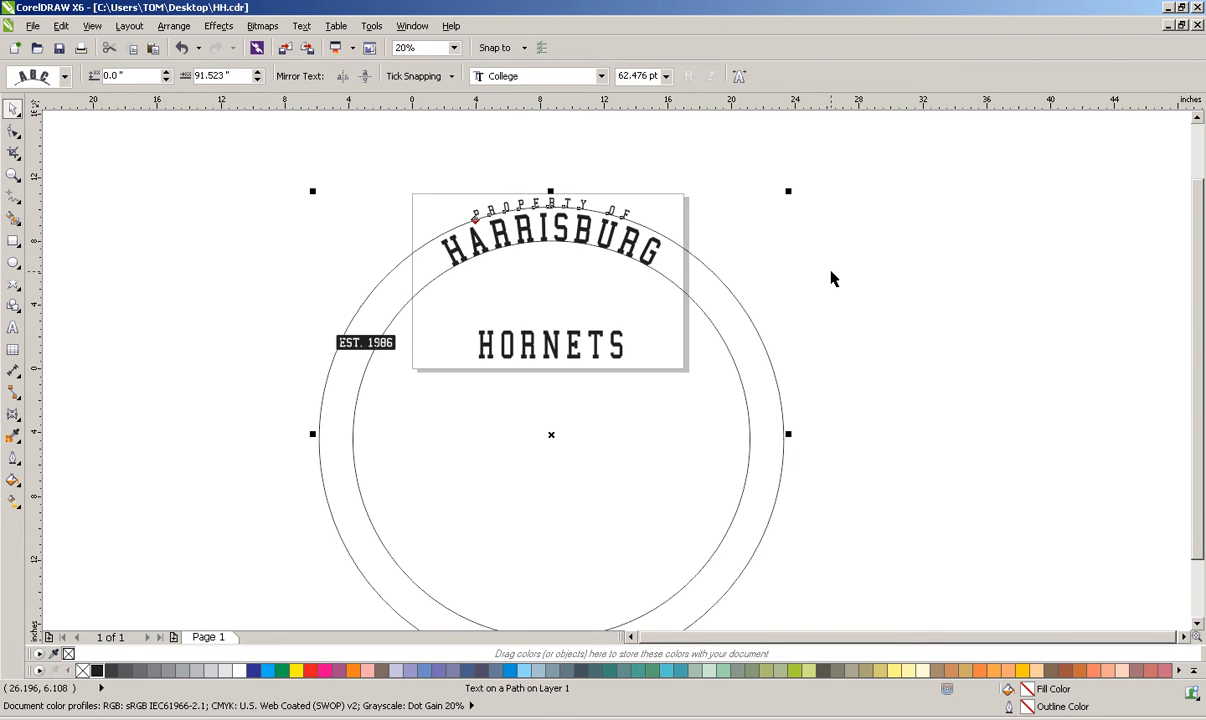
pyautogui.hotkey('ctrl', 'k')
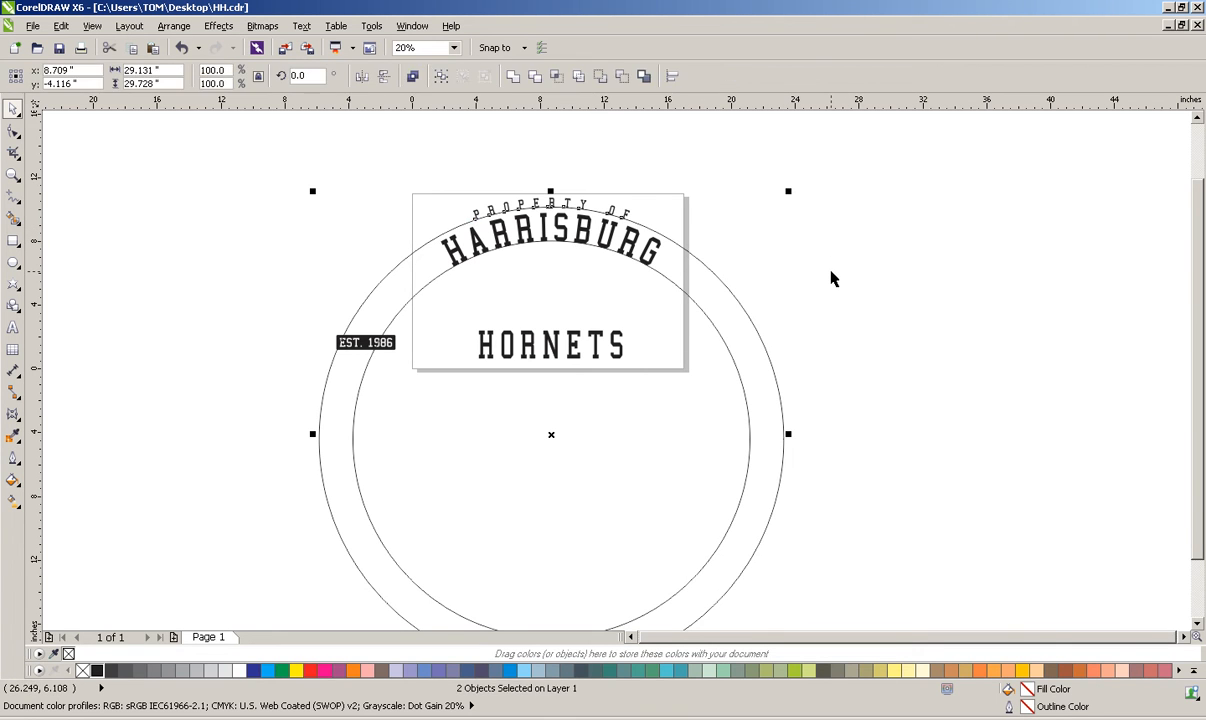
pyautogui.click(756, 219)
pyautogui.click(696, 259)
pyautogui.press('Delete')
# Break HARRISBURG apart from its circle and delete that circle
pyautogui.click(684, 294)
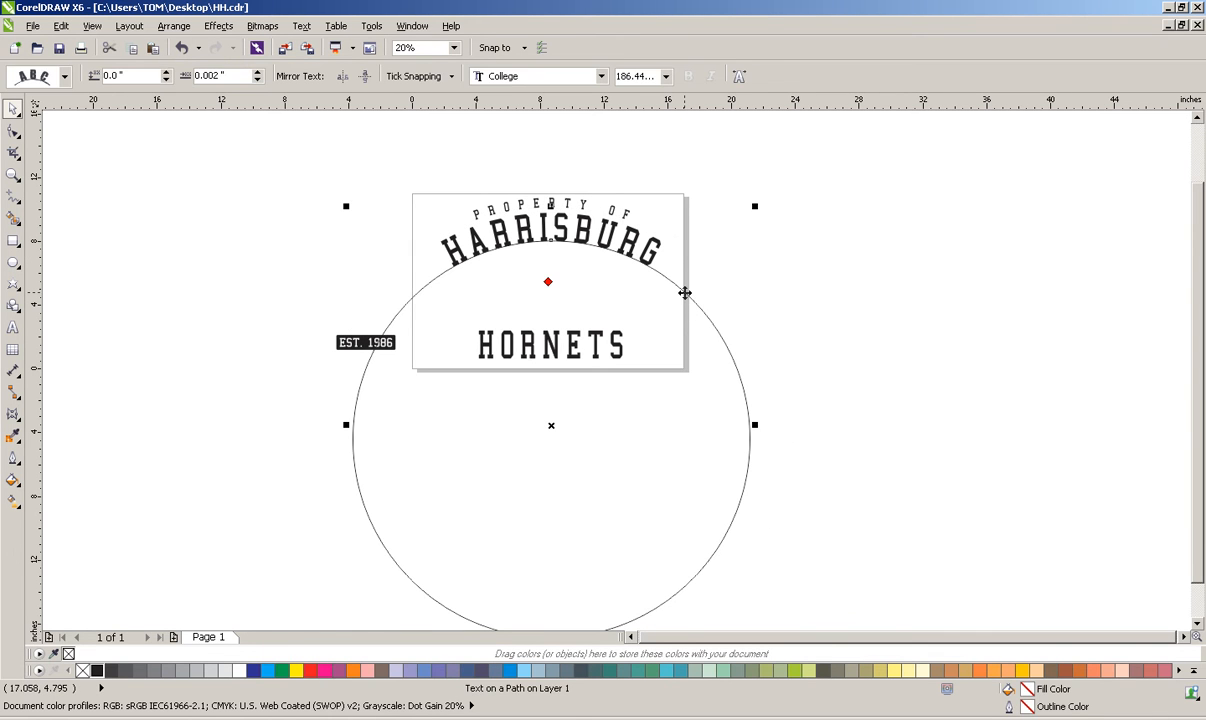
pyautogui.hotkey('ctrl', 'k')
pyautogui.click(777, 318)
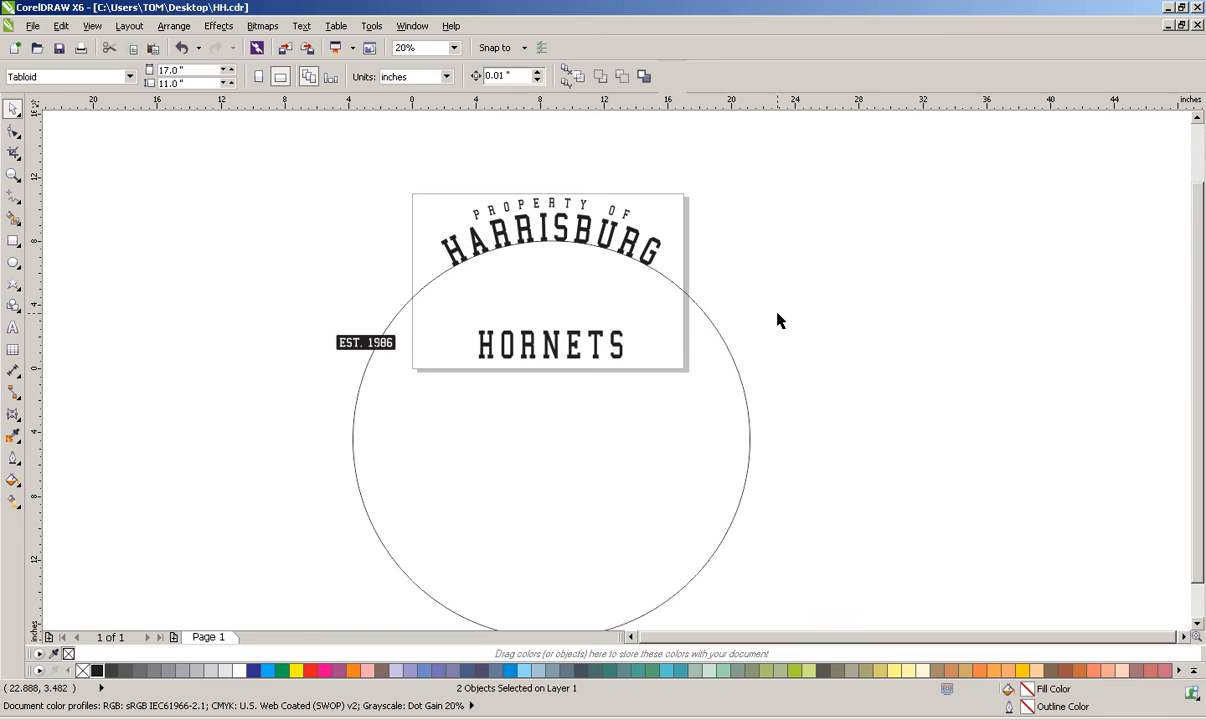
pyautogui.click(705, 316)
pyautogui.press('Delete')
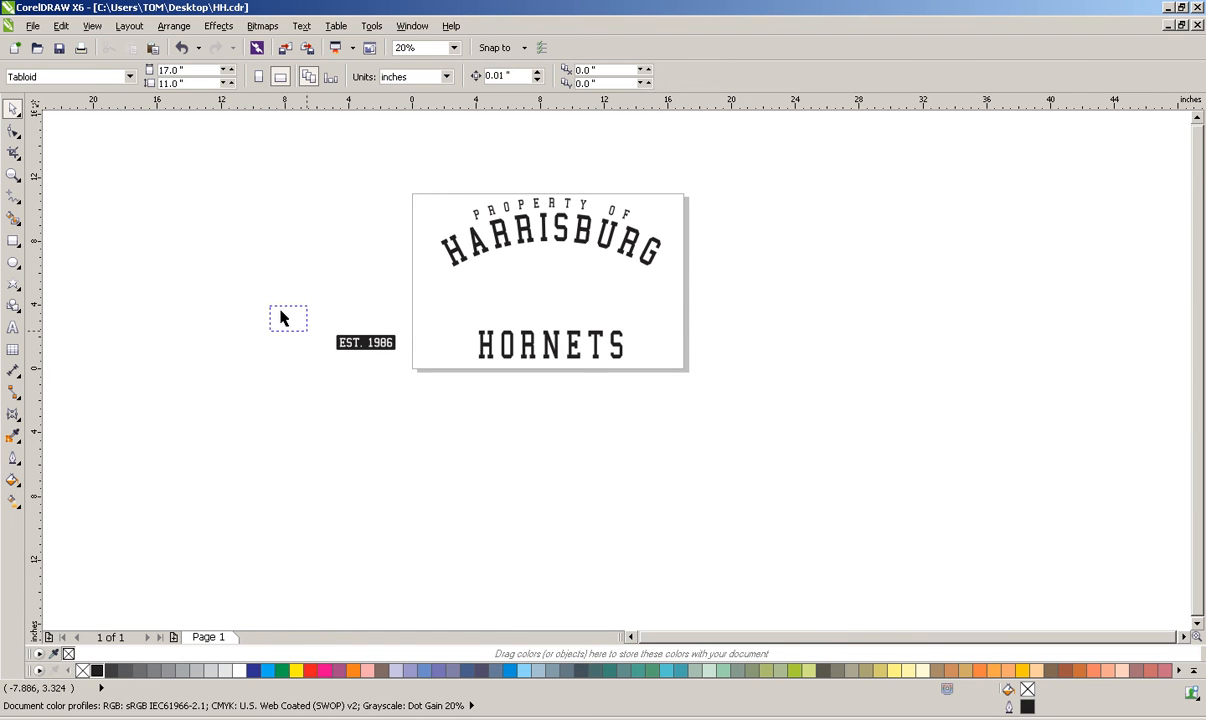
# Move the EST. 1986 label to just above HORNETS and shrink it to about 2.74 in wide
pyautogui.moveTo(269, 313); pyautogui.dragTo(417, 390)
pyautogui.moveTo(366, 342); pyautogui.dragTo(545, 310)
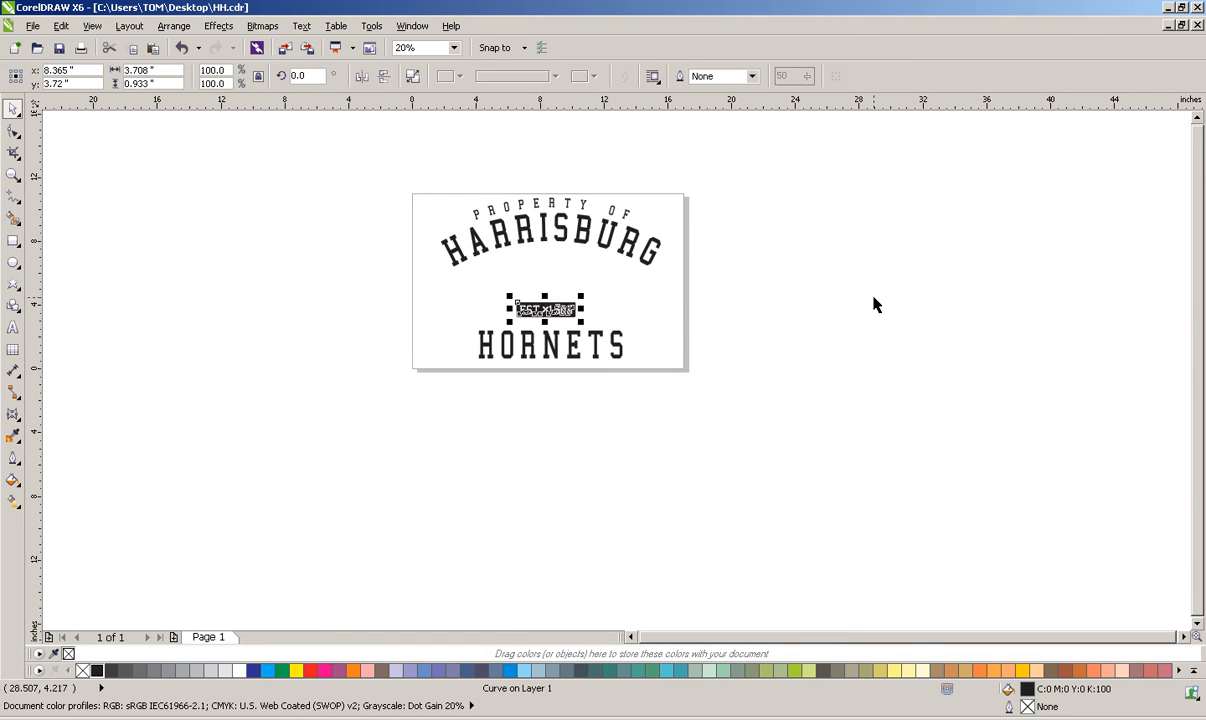
pyautogui.click(676, 312)
pyautogui.doubleClick(13, 176)
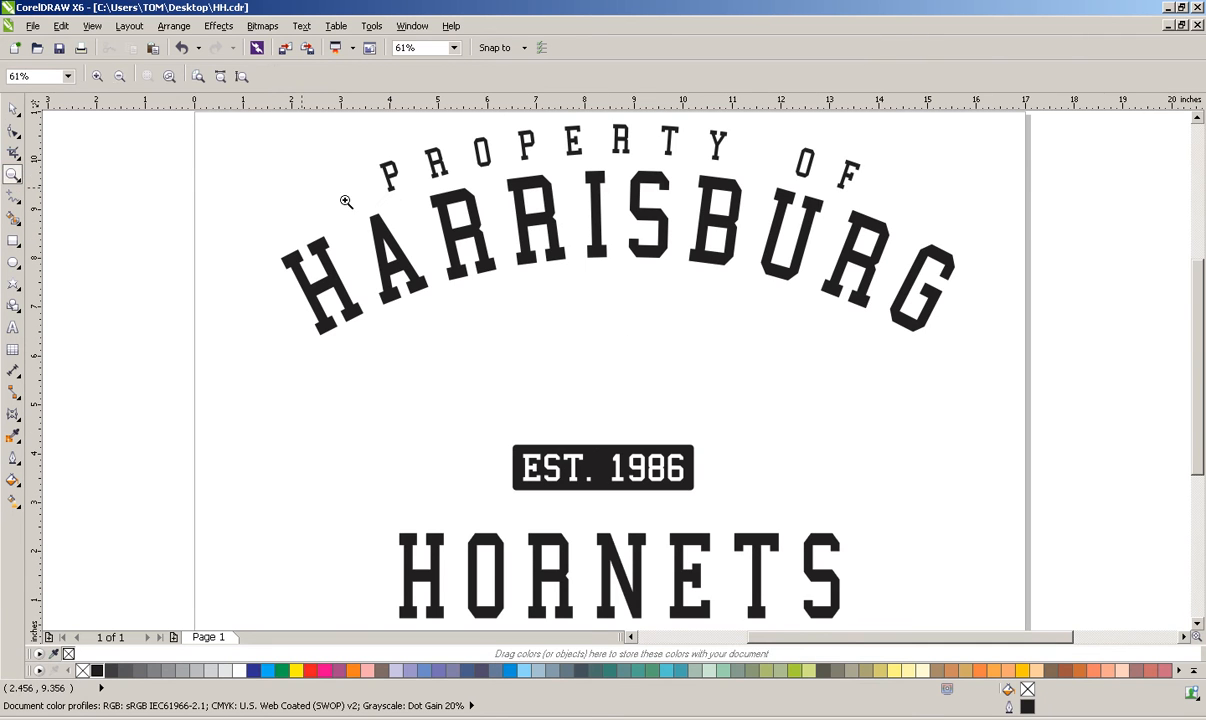
pyautogui.click(13, 108)
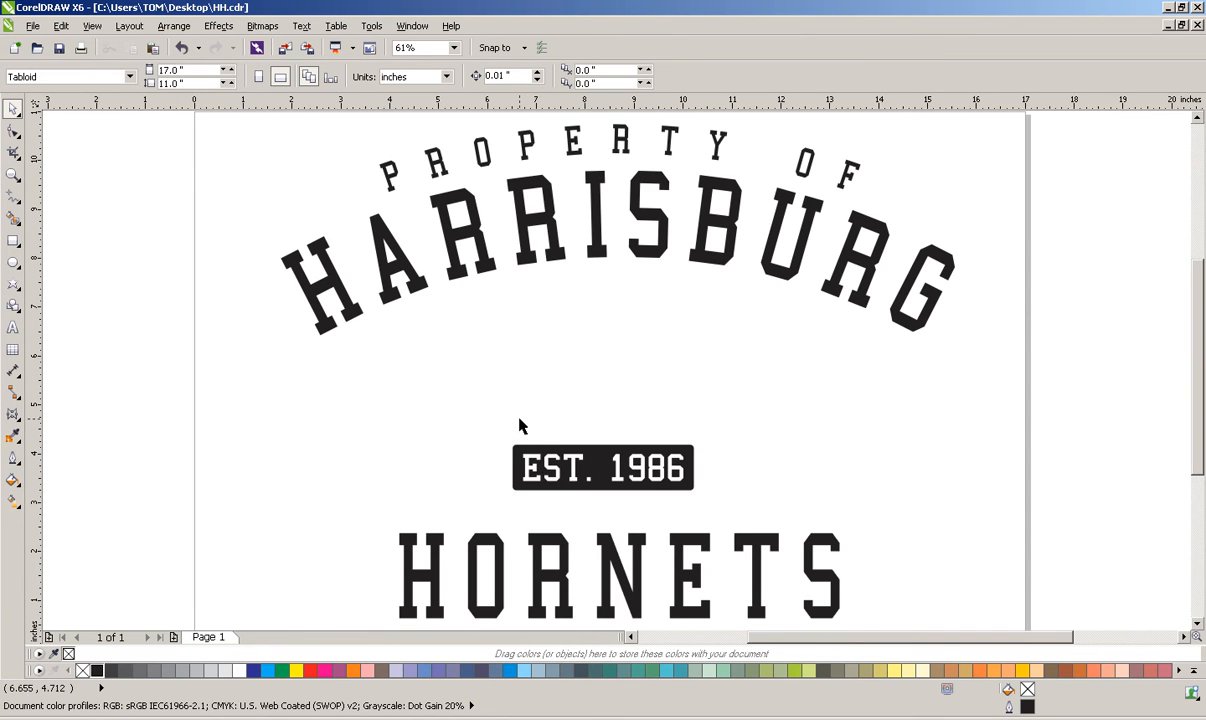
pyautogui.moveTo(430, 388); pyautogui.dragTo(645, 495)
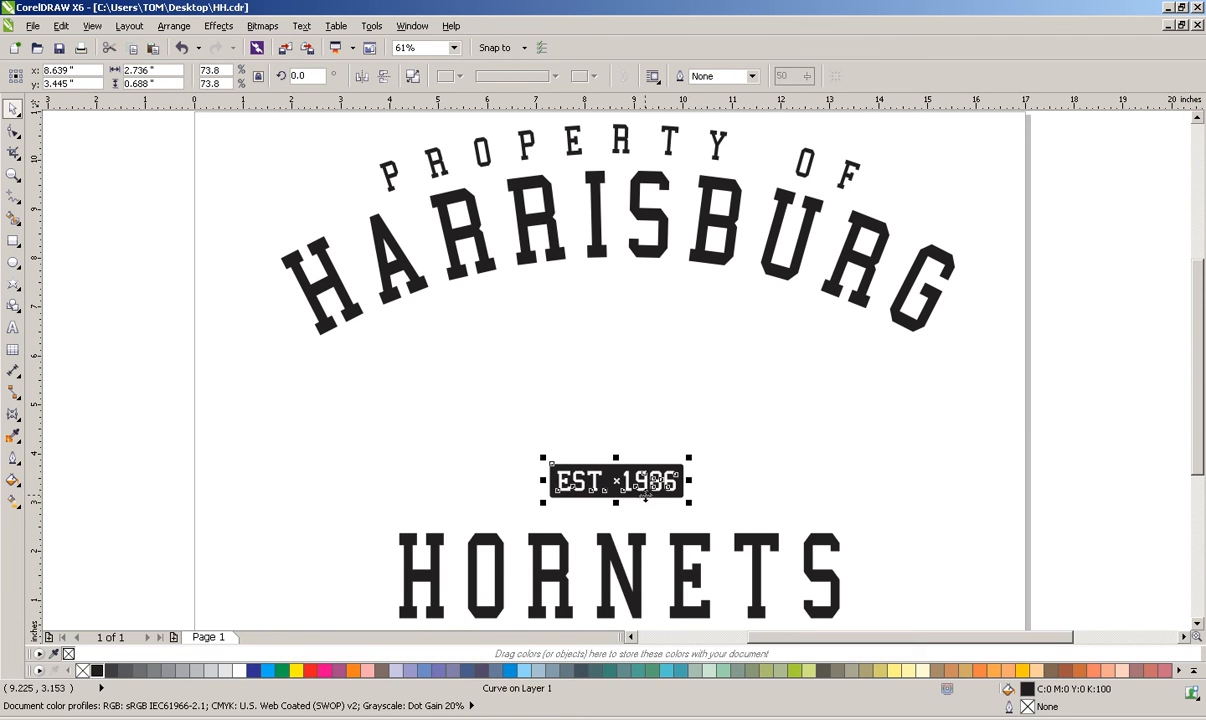
pyautogui.click(700, 395)
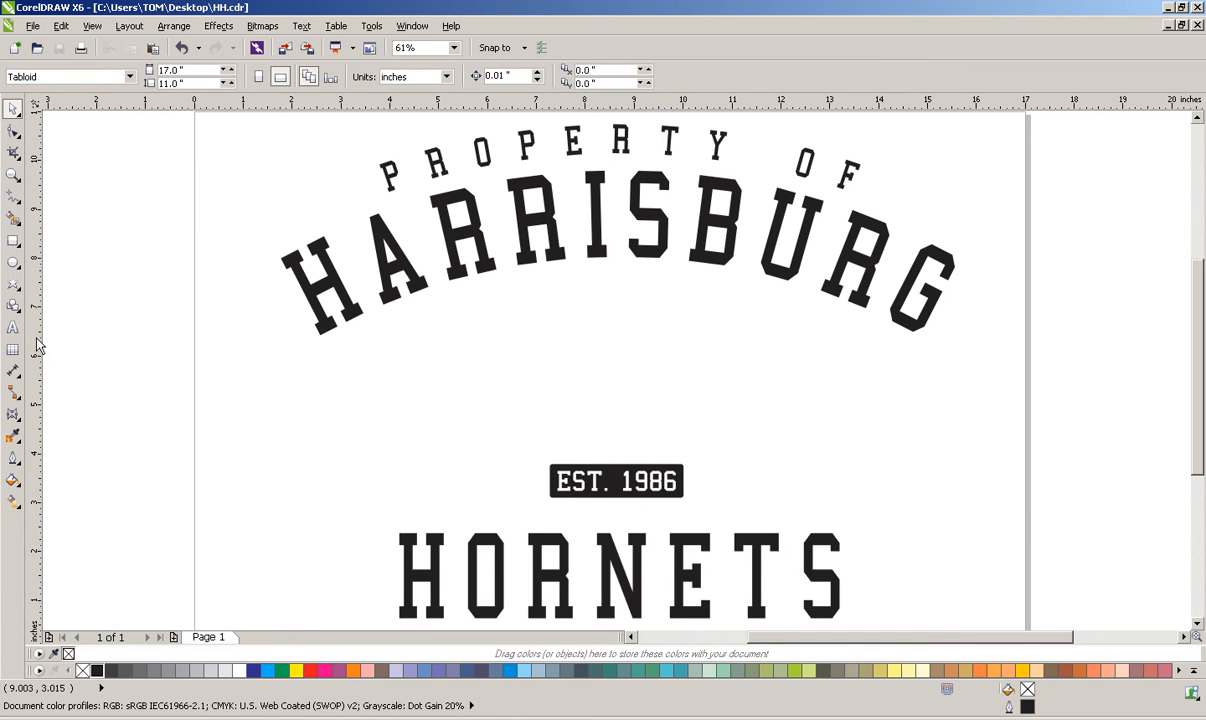
# Draw a 20-point star about 5.59 in wide between HARRISBURG and HORNETS, reducing its point sharpness to 6
pyautogui.click(13, 284)
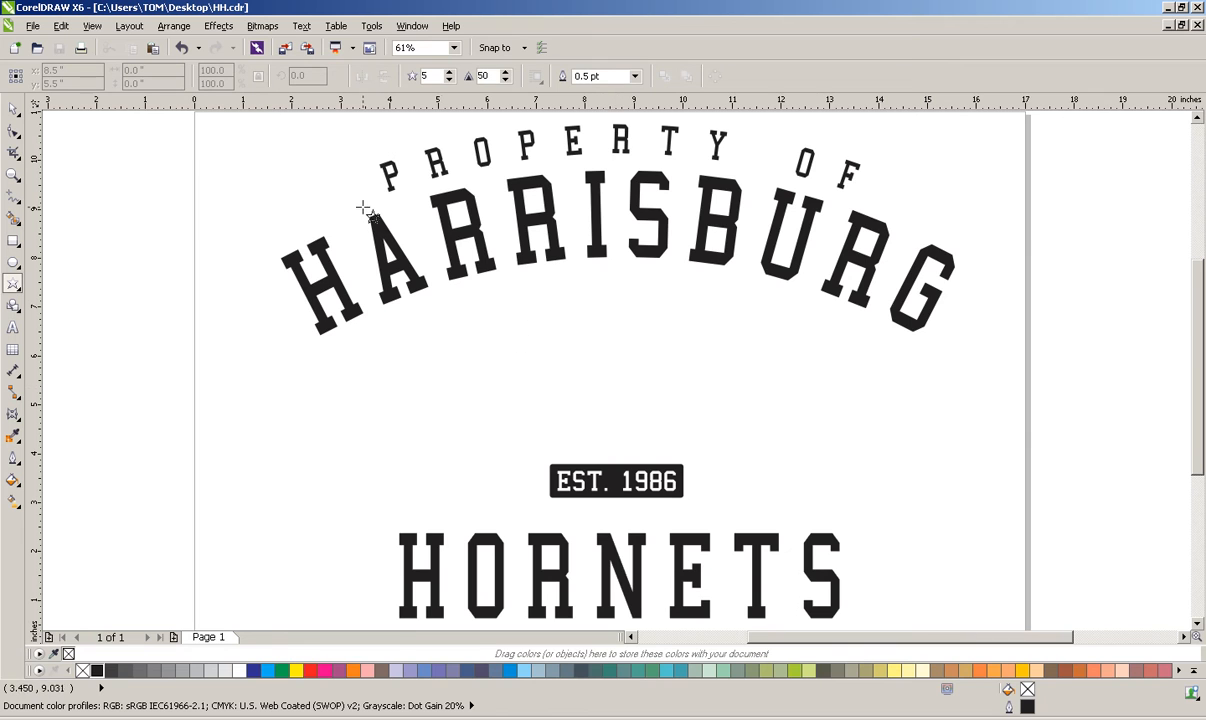
pyautogui.doubleClick(424, 76)
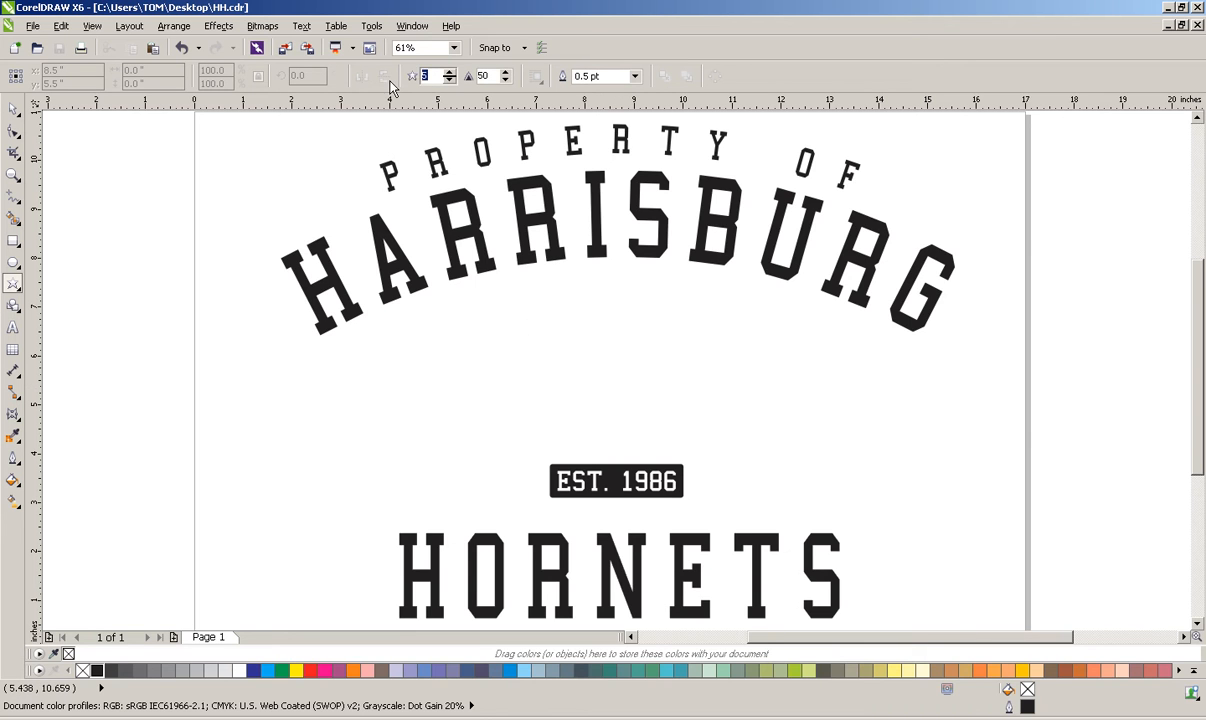
pyautogui.moveTo(605, 399)
pyautogui.mouseDown()
pyautogui.moveTo(605, 326)
pyautogui.moveTo(746, 504)
pyautogui.mouseUp()
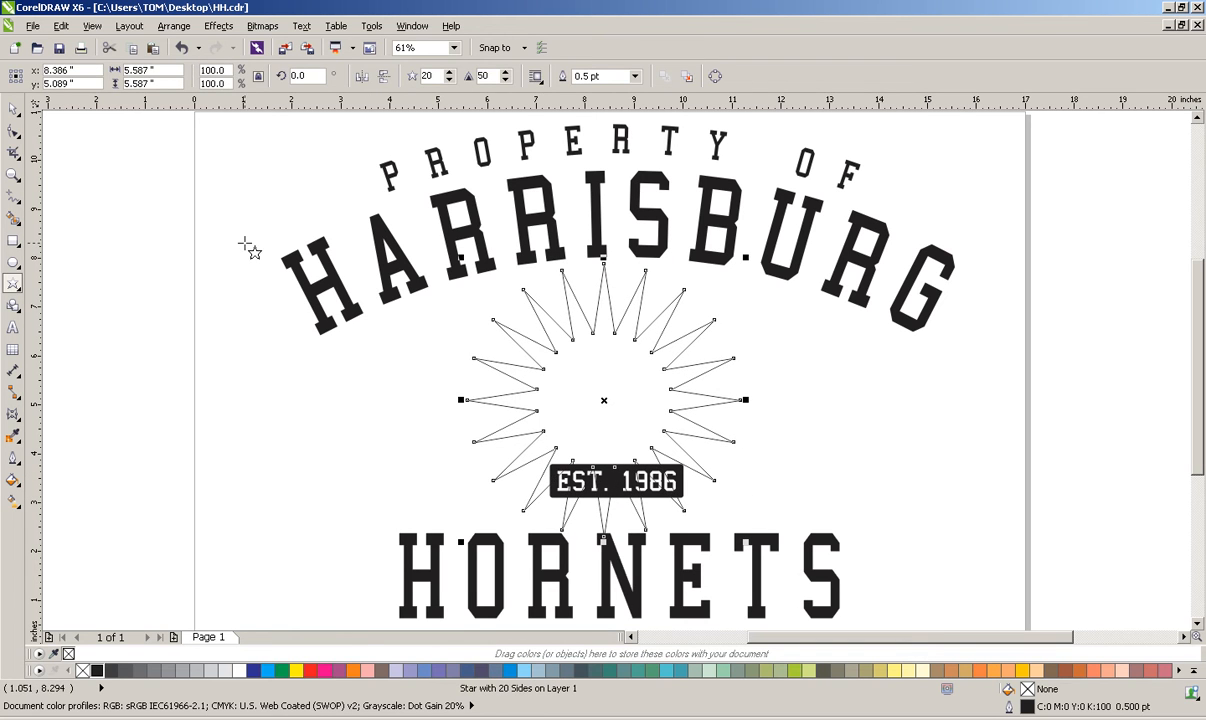
pyautogui.click(13, 131)
pyautogui.moveTo(614, 334); pyautogui.dragTo(622, 280)
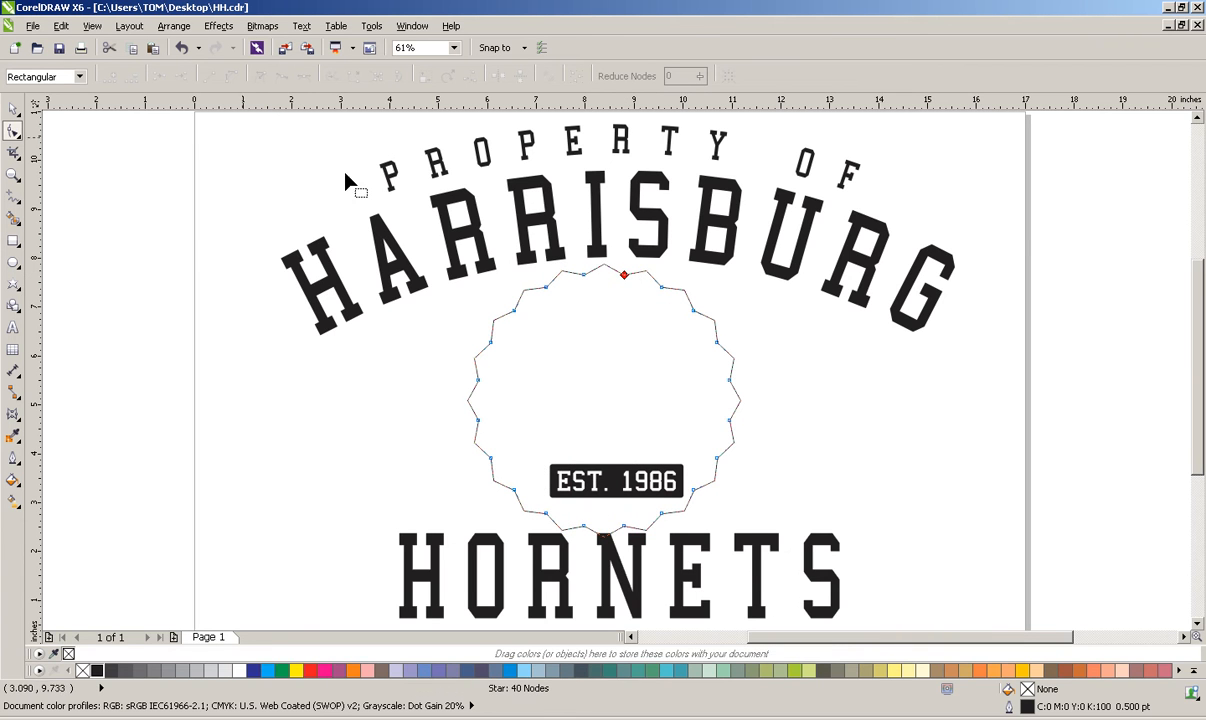
pyautogui.click(13, 108)
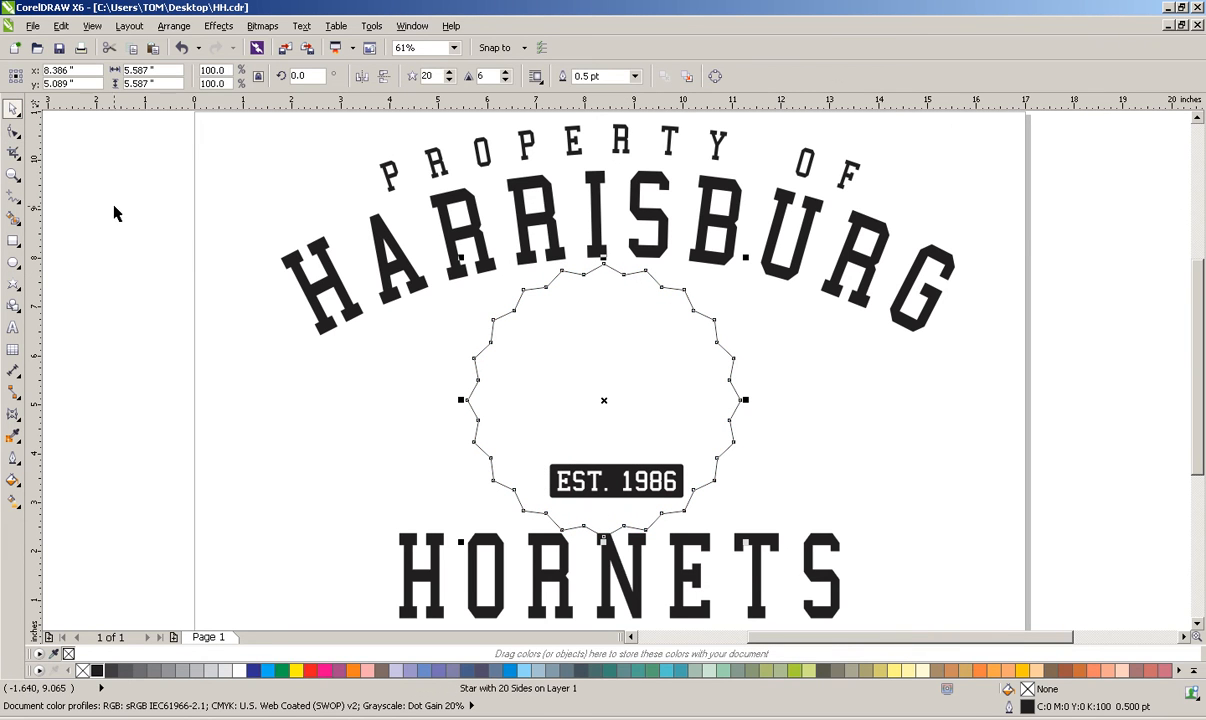
# Convert the star to curves, turn all its line segments into curves and smooth the nodes into a wavy outline
pyautogui.hotkey('ctrl', 'q')
pyautogui.click(13, 130)
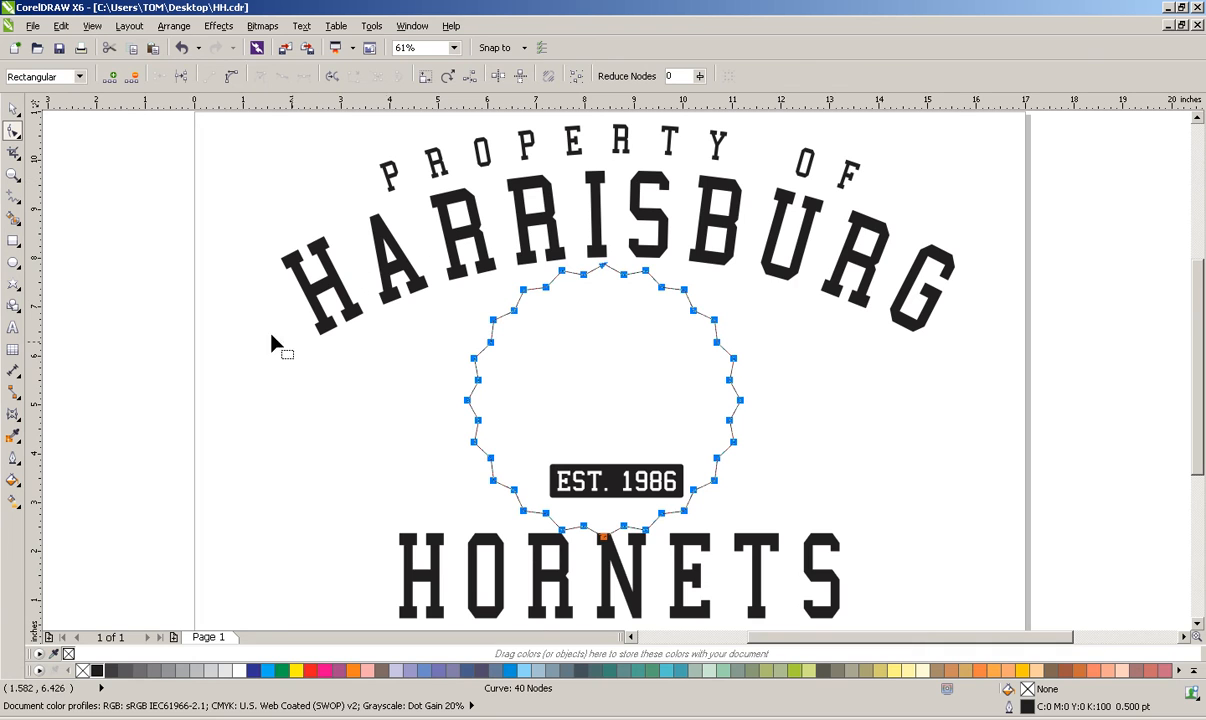
pyautogui.click(231, 83)
pyautogui.click(282, 80)
pyautogui.click(13, 108)
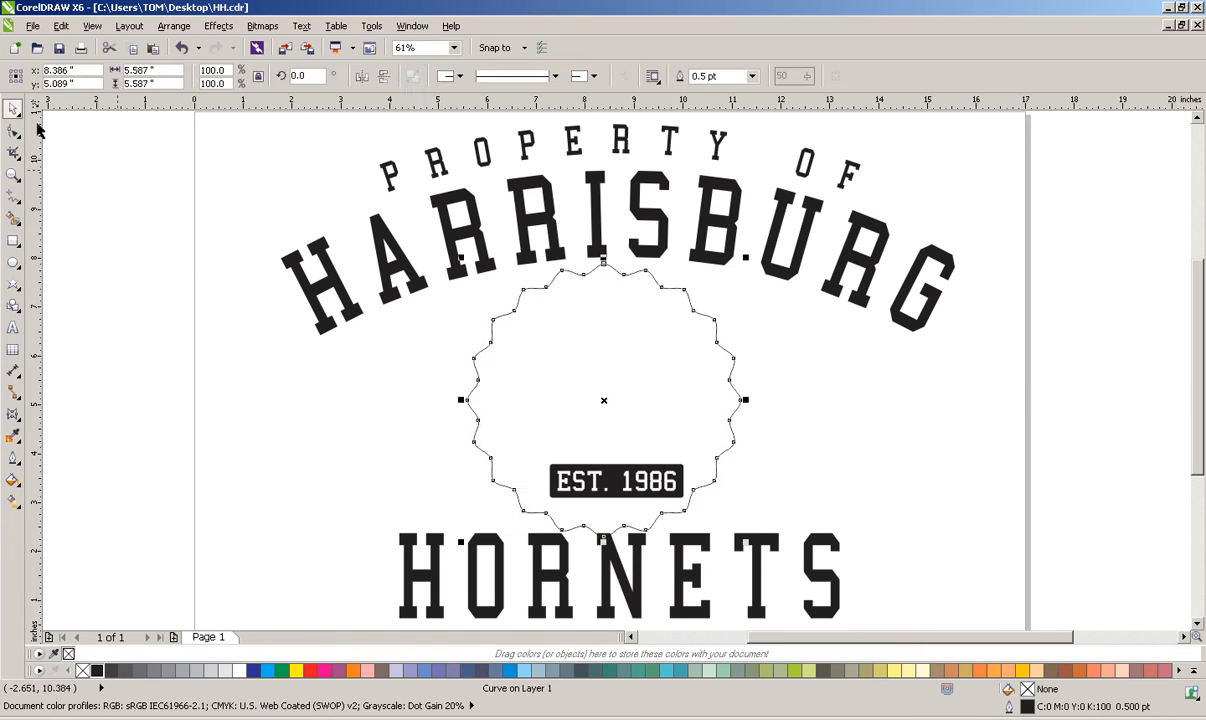
pyautogui.click(526, 409)
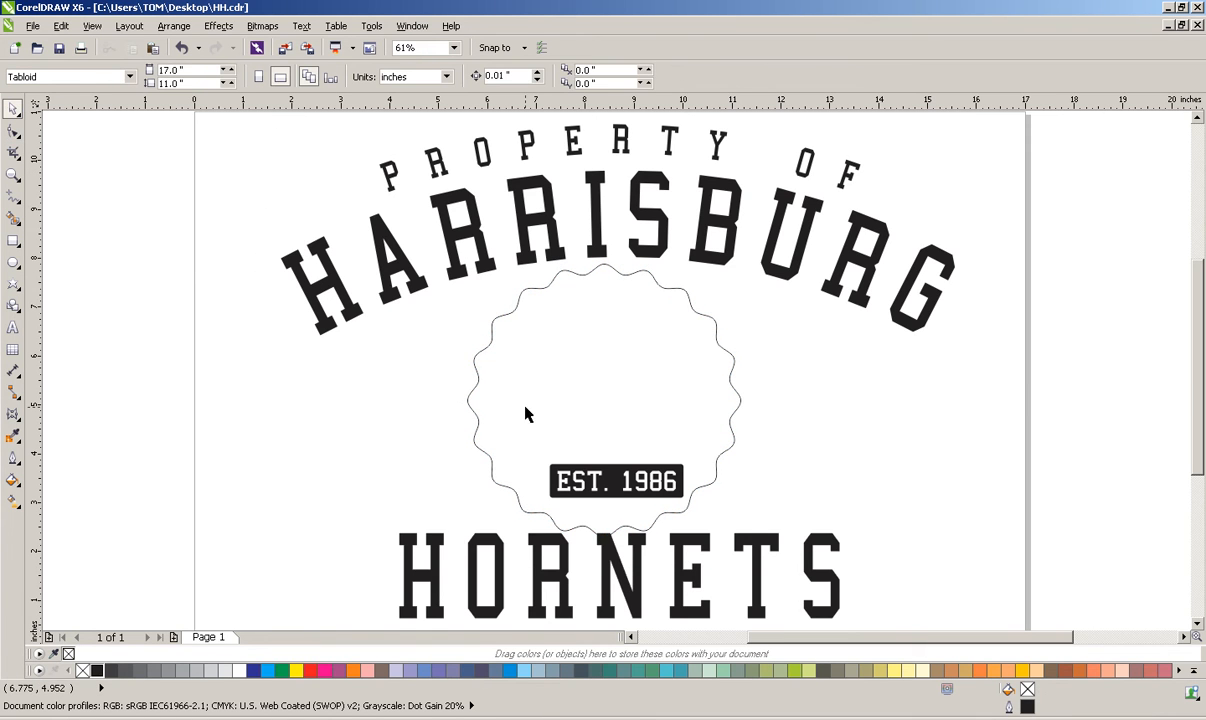
# Shrink the wavy shape to about 5.09 in wide and fit it in the gap between HARRISBURG and HORNETS
pyautogui.click(707, 323)
pyautogui.moveTo(745, 259); pyautogui.dragTo(732, 272)
pyautogui.moveTo(695, 324); pyautogui.dragTo(714, 314)
pyautogui.moveTo(748, 259); pyautogui.dragTo(740, 266)
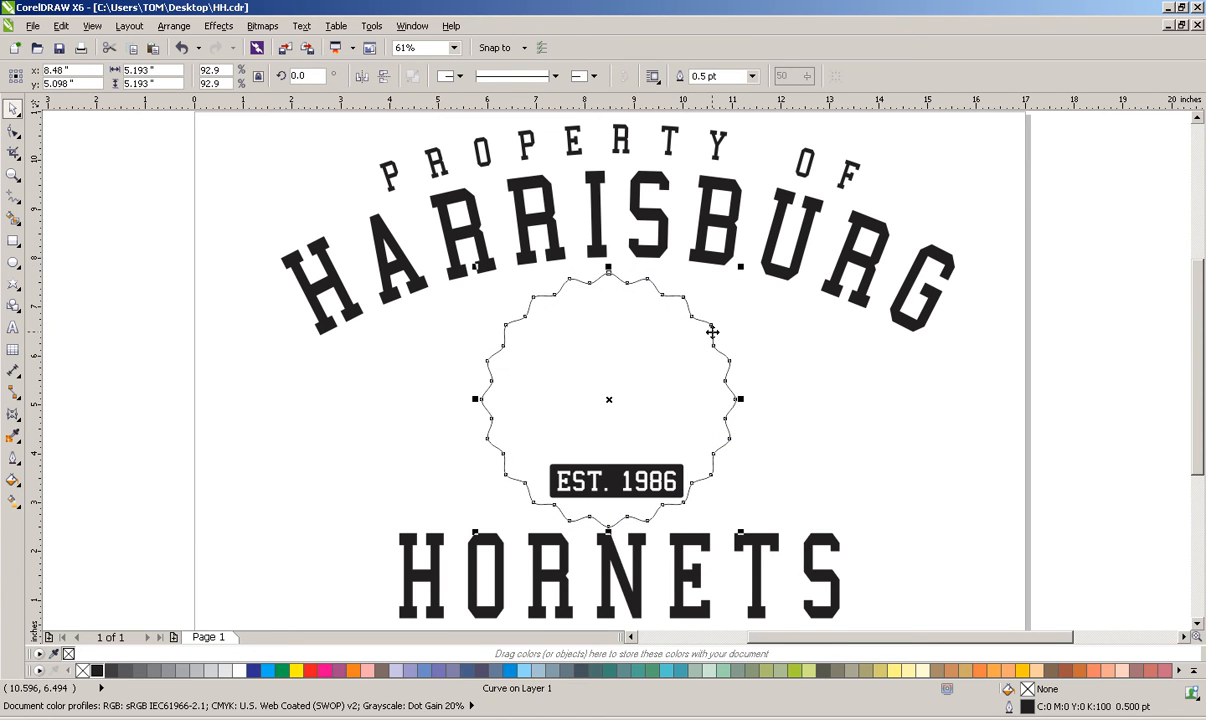
pyautogui.moveTo(706, 324); pyautogui.dragTo(709, 316)
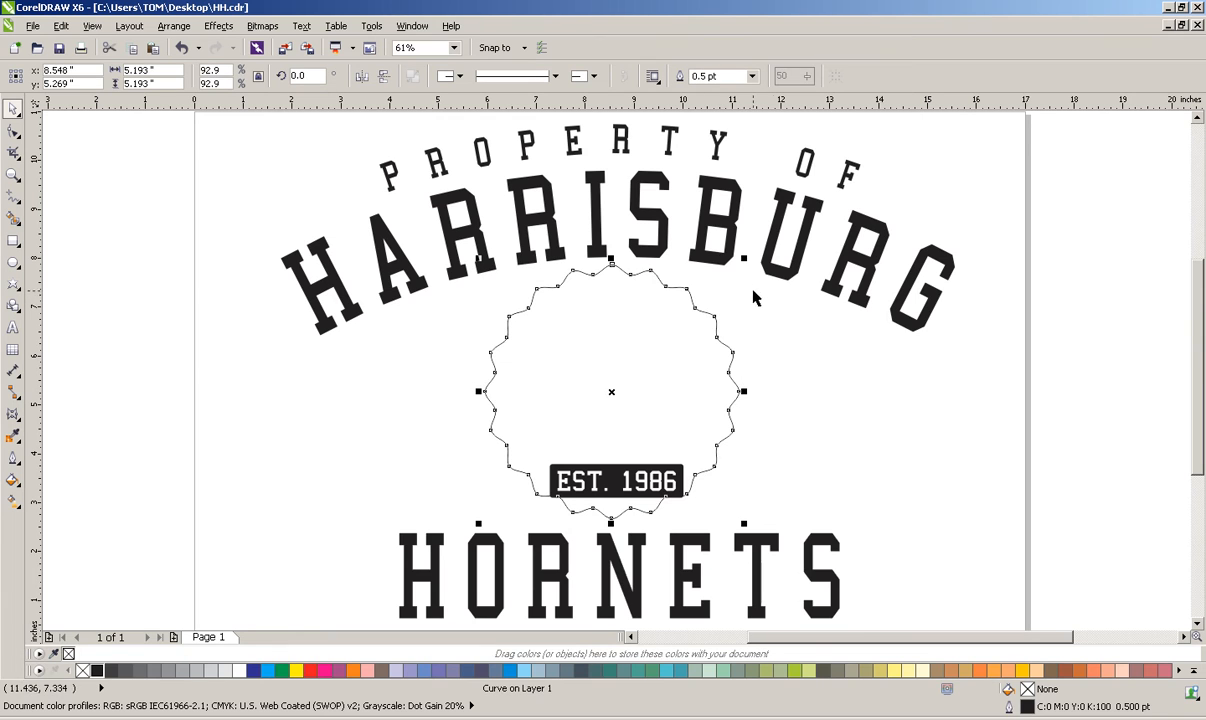
pyautogui.moveTo(744, 259); pyautogui.dragTo(738, 265)
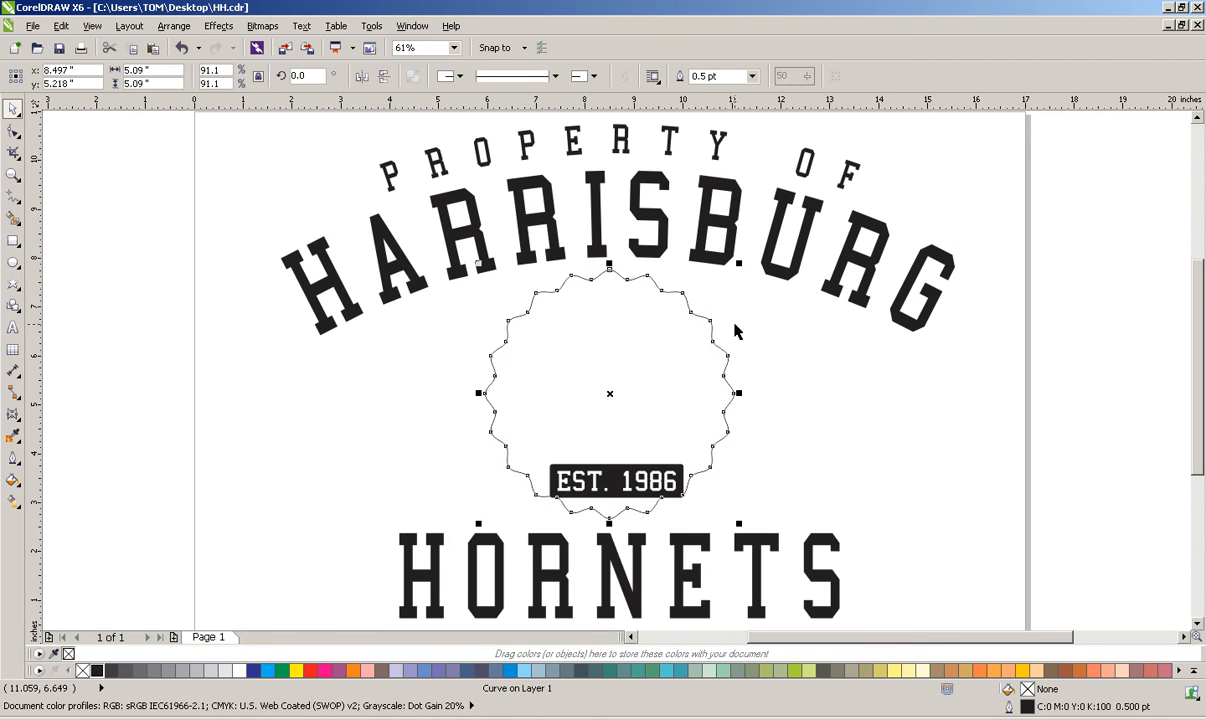
# Centre the wavy shape horizontally on HORNETS
pyautogui.keyDown('shift'); pyautogui.click(762, 543); pyautogui.keyUp('shift')
pyautogui.press('c')
pyautogui.click(973, 522)
# Move the EST. 1986 label out of the wavy shape into the blank space beside it
pyautogui.click(616, 480)
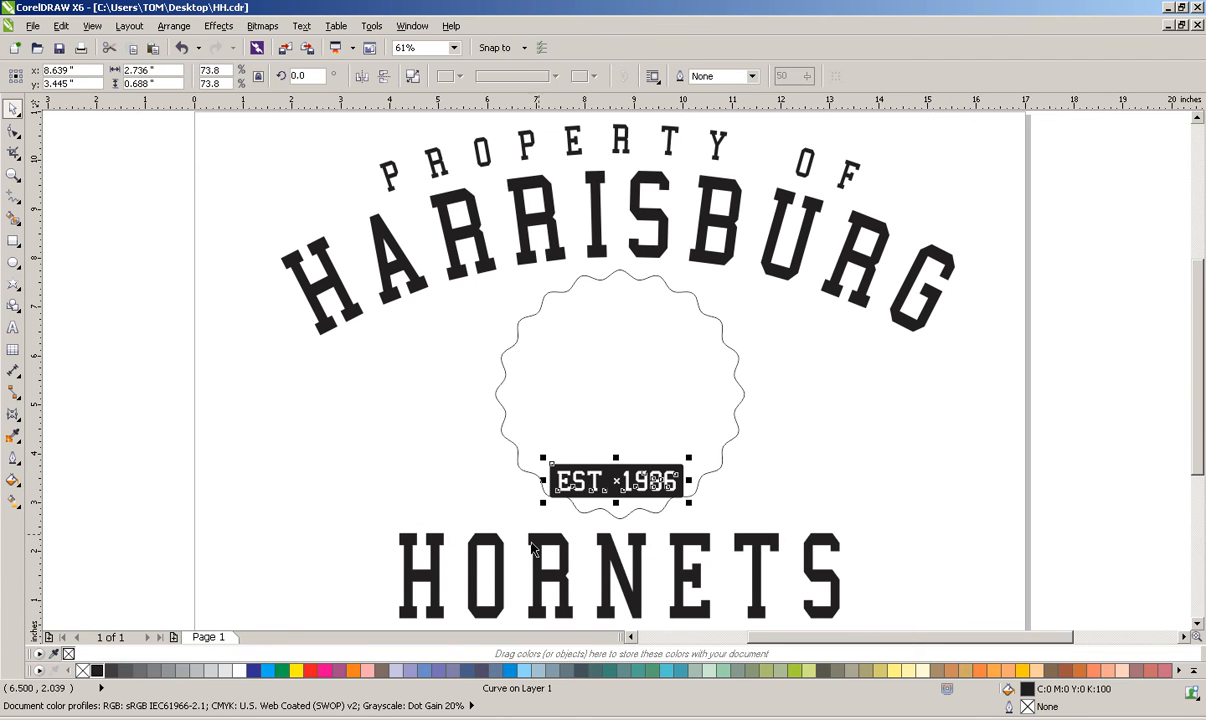
pyautogui.moveTo(625, 455); pyautogui.dragTo(385, 472)
pyautogui.click(617, 465)
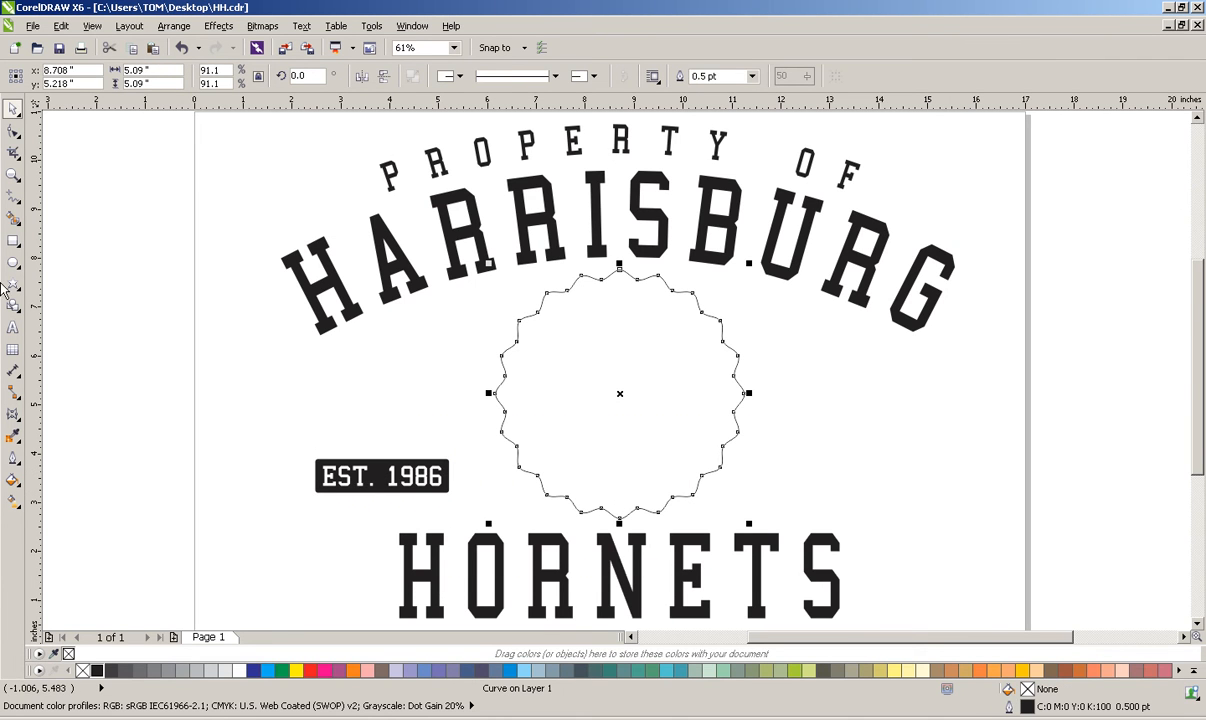
# Draw a circle about 4.25 in in diameter and centre it horizontally and vertically inside the wavy shape
pyautogui.click(13, 263)
pyautogui.moveTo(638, 398); pyautogui.dragTo(738, 492)
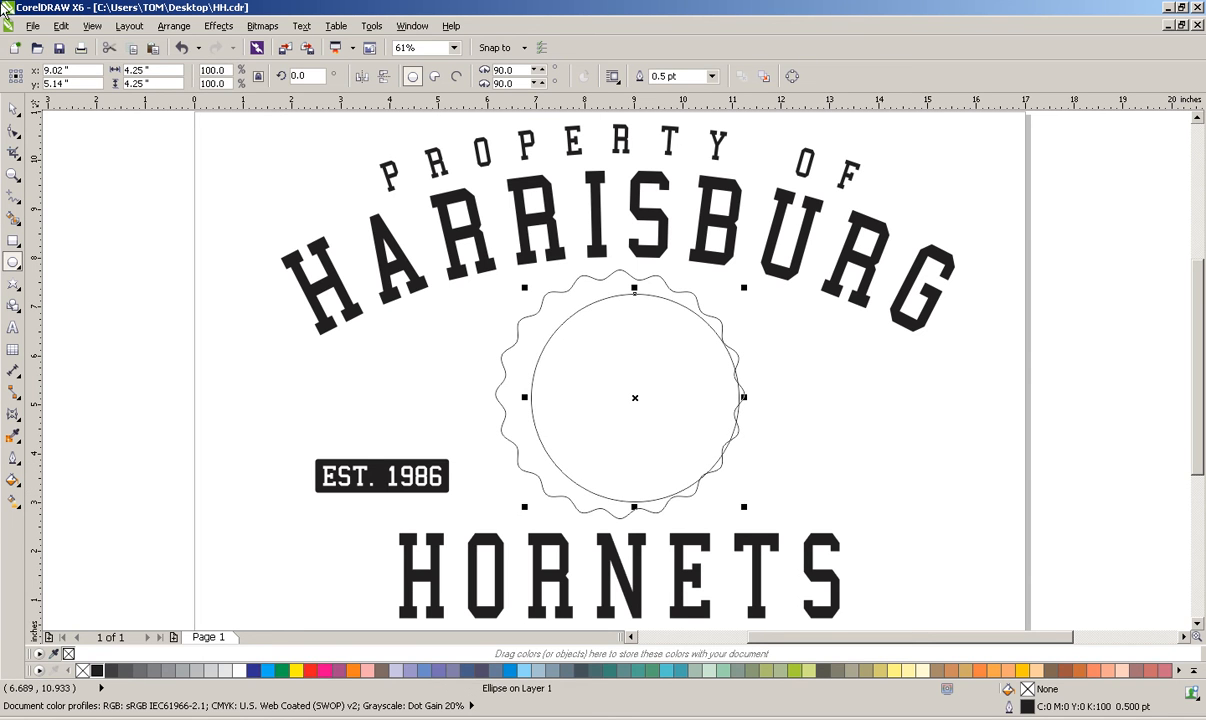
pyautogui.click(16, 112)
pyautogui.keyDown('shift'); pyautogui.click(648, 281); pyautogui.keyUp('shift')
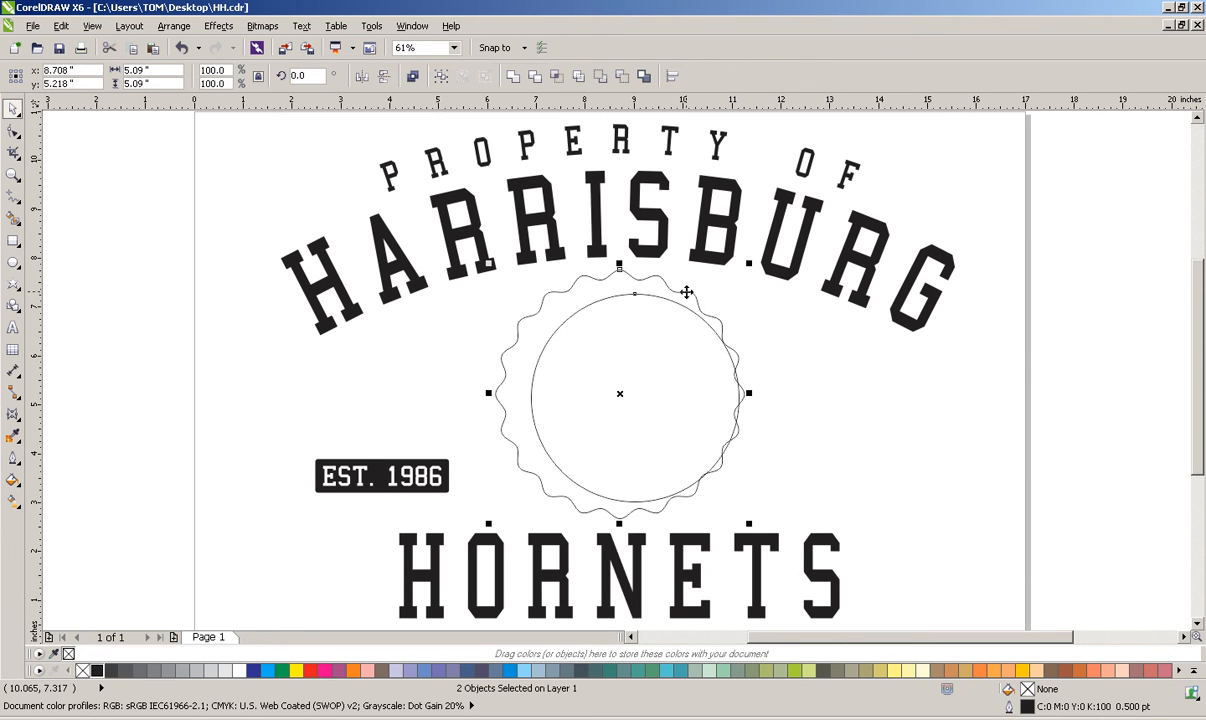
pyautogui.press('c')
pyautogui.press('e')
pyautogui.click(866, 371)
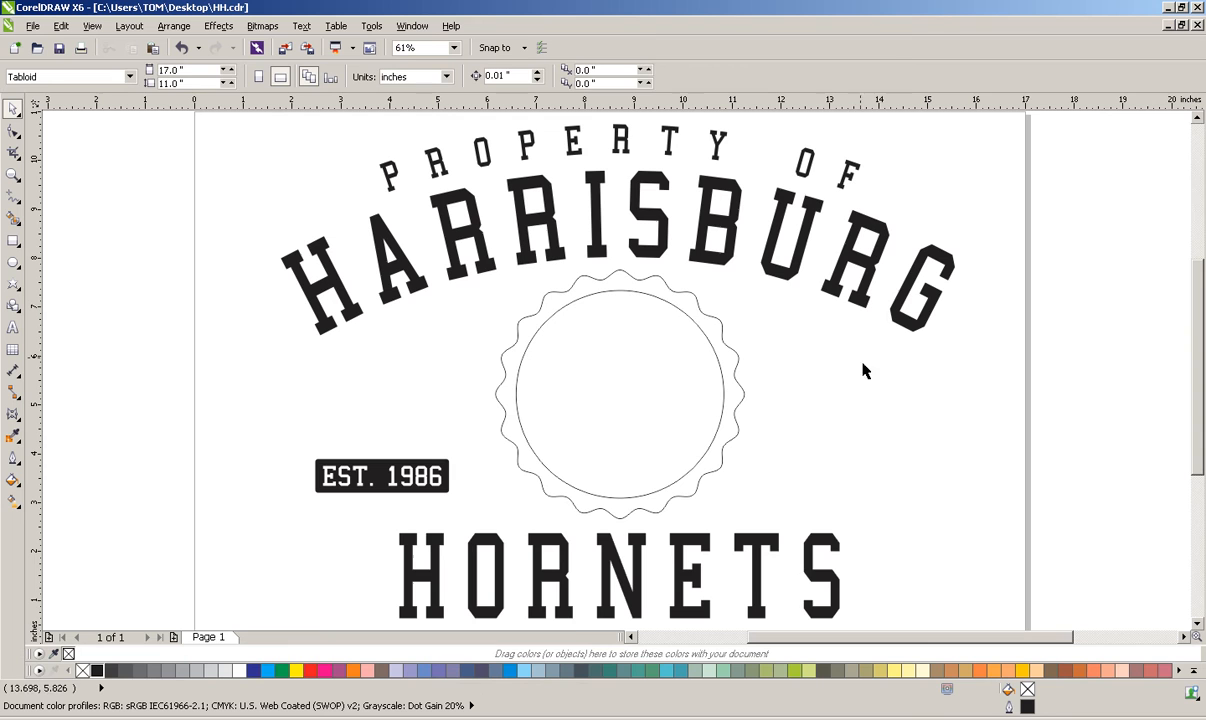
# Make a smaller concentric copy of the circle, about 3.99 in in diameter
pyautogui.click(683, 318)
pyautogui.moveTo(729, 284); pyautogui.dragTo(726, 290)
pyautogui.rightClick(726, 290)
pyautogui.click(807, 321)
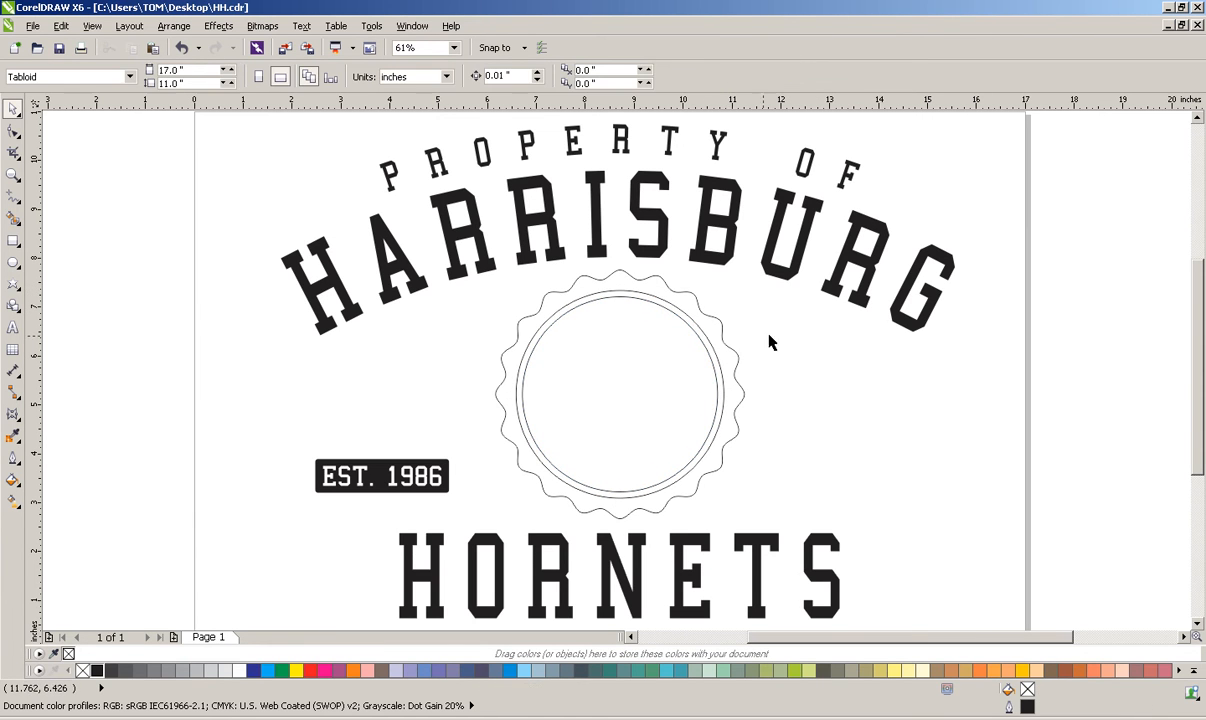
# Combine the wavy shape with the larger circle and fill the resulting ring with black
pyautogui.click(687, 323)
pyautogui.keyDown('shift'); pyautogui.click(704, 313); pyautogui.keyUp('shift')
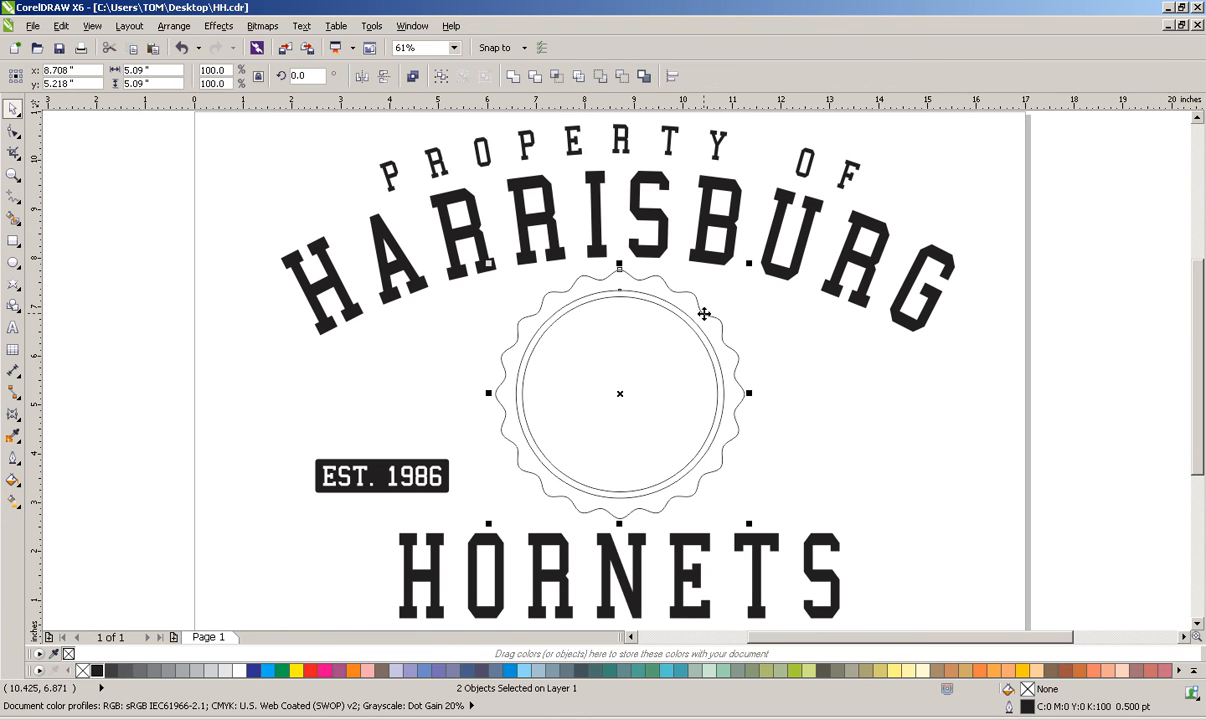
pyautogui.click(505, 349)
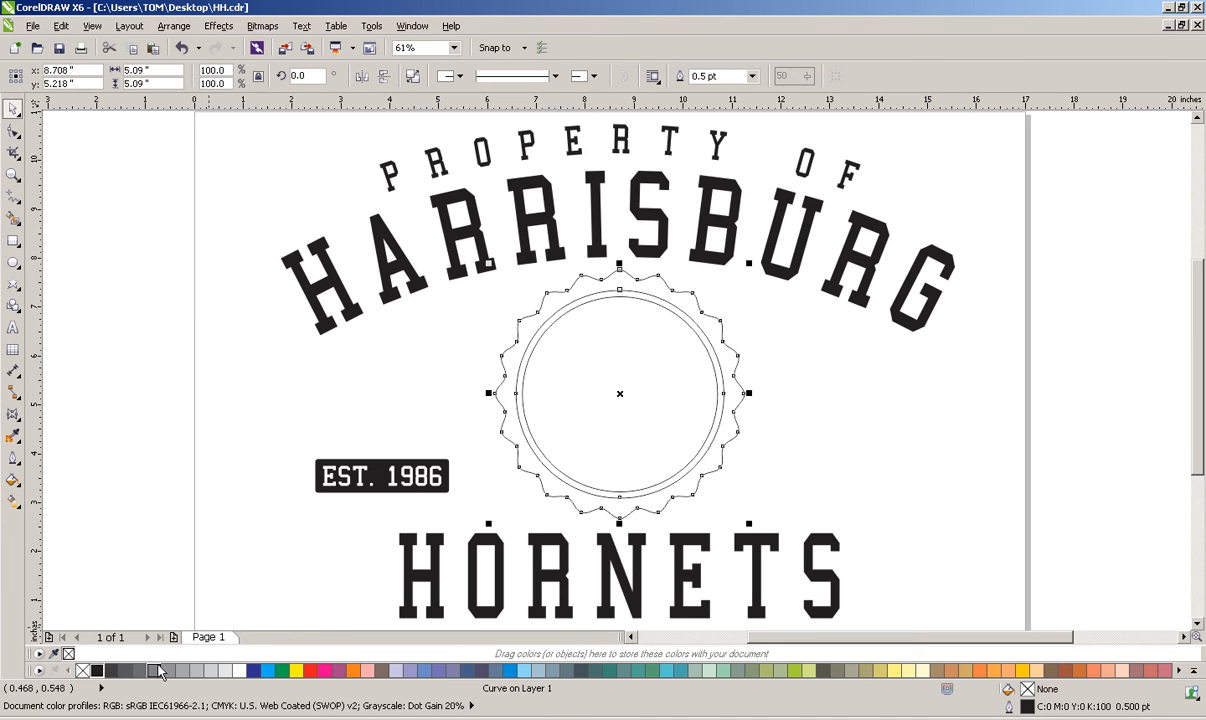
pyautogui.click(97, 670)
pyautogui.click(375, 460)
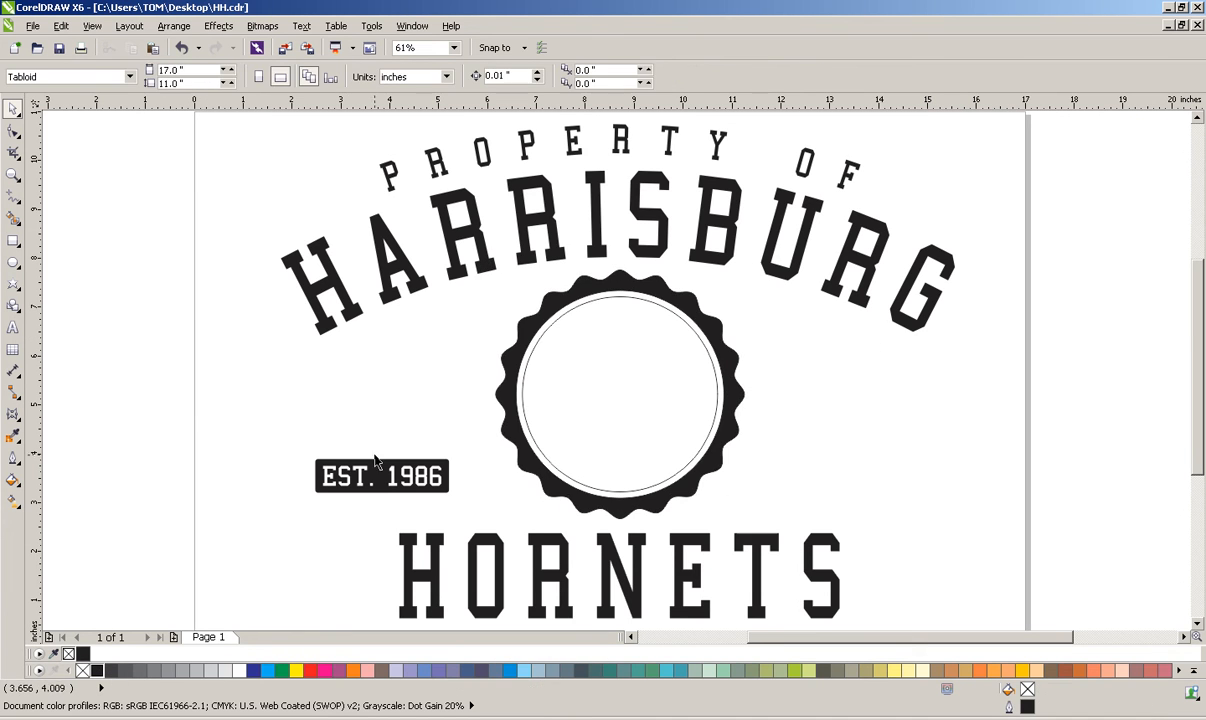
# Set the outline of the seal's inner circle to 4 pt
pyautogui.click(620, 296)
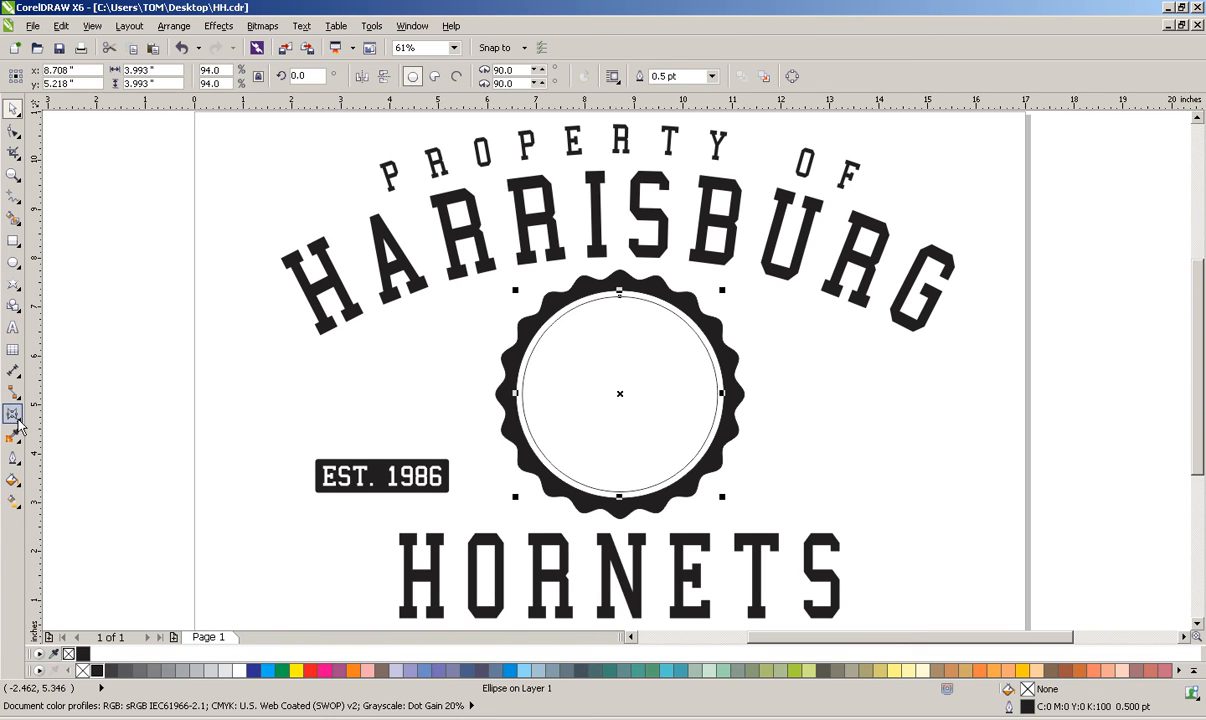
pyautogui.click(12, 457)
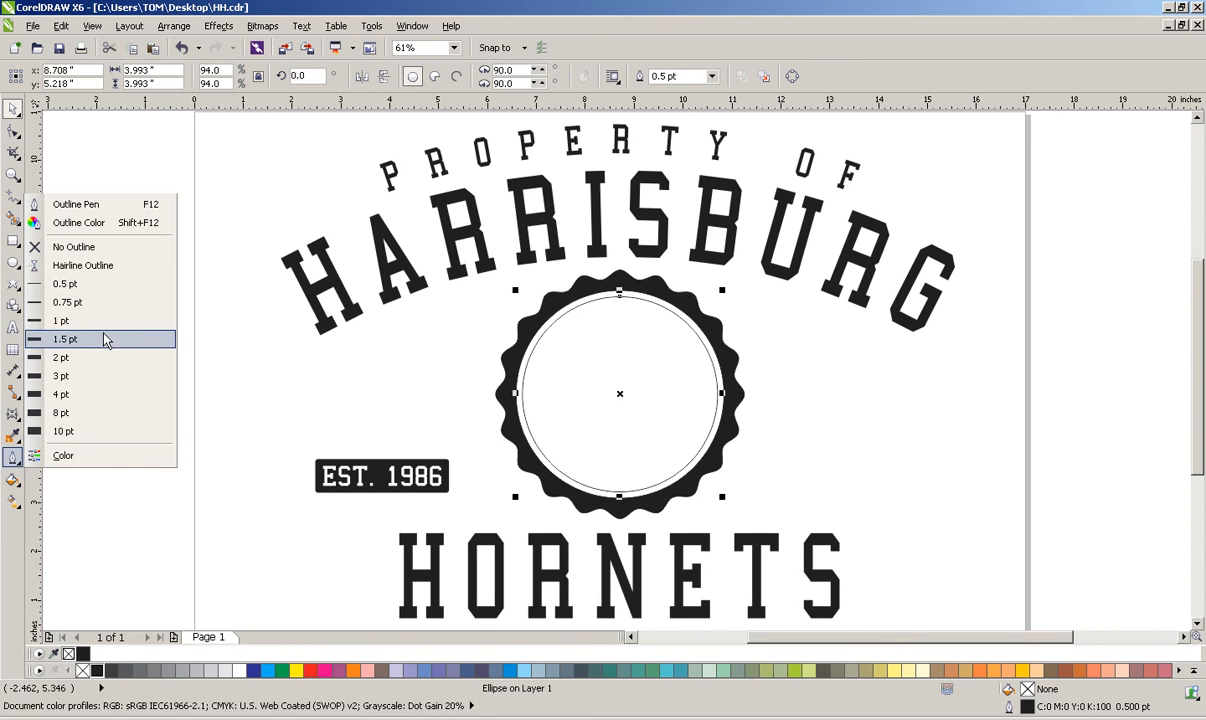
pyautogui.click(95, 394)
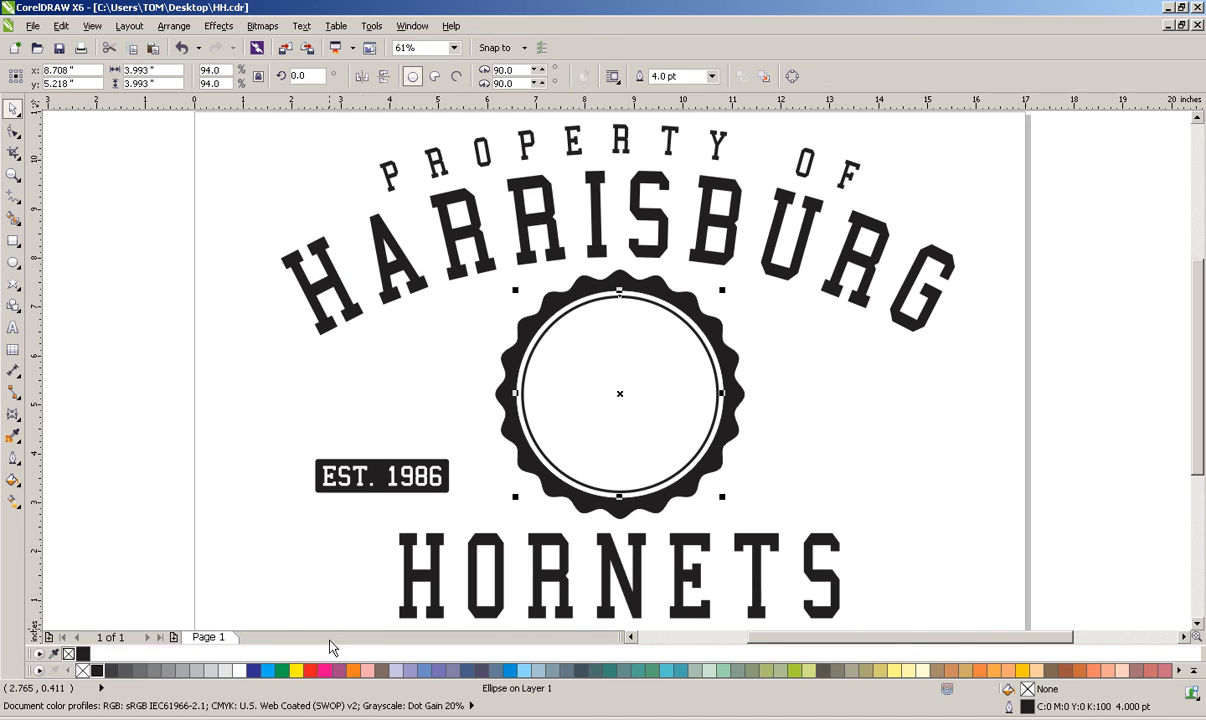
pyautogui.click(340, 718)
pyautogui.click(420, 706)
pyautogui.click(219, 354)
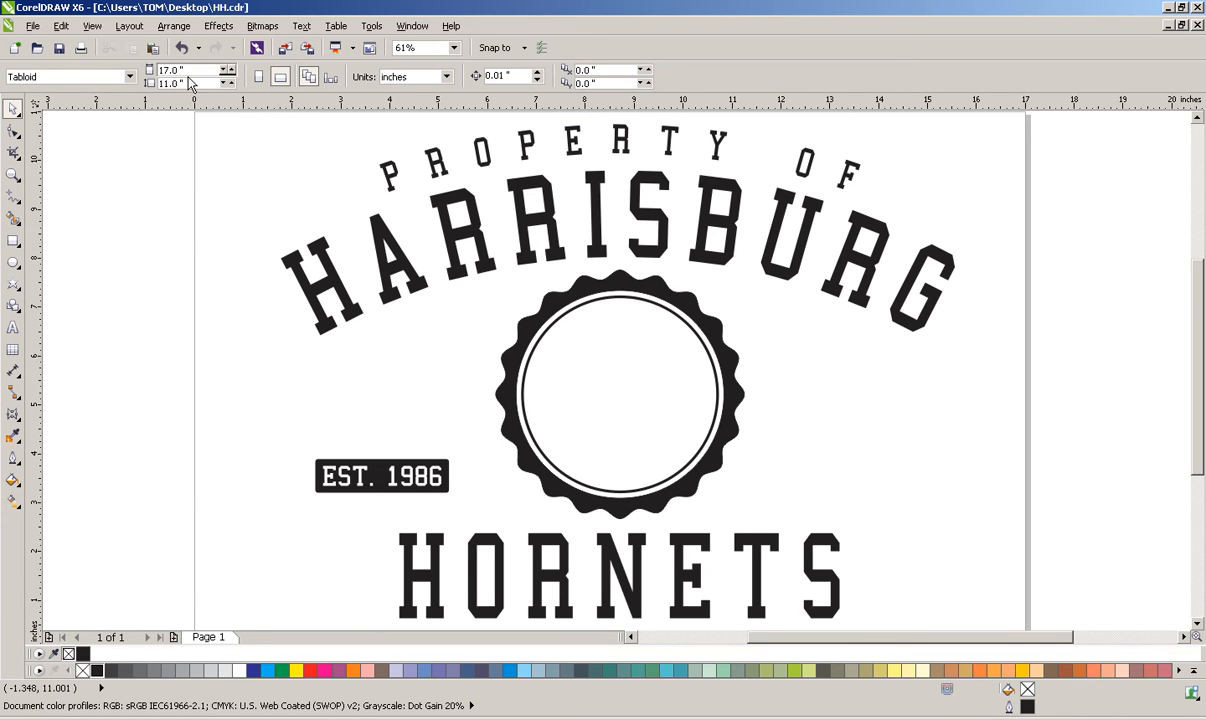
# Import the hornet CorelDRAW file from the Desktop and place it at original size in the blank space beside the seal
pyautogui.click(285, 50)
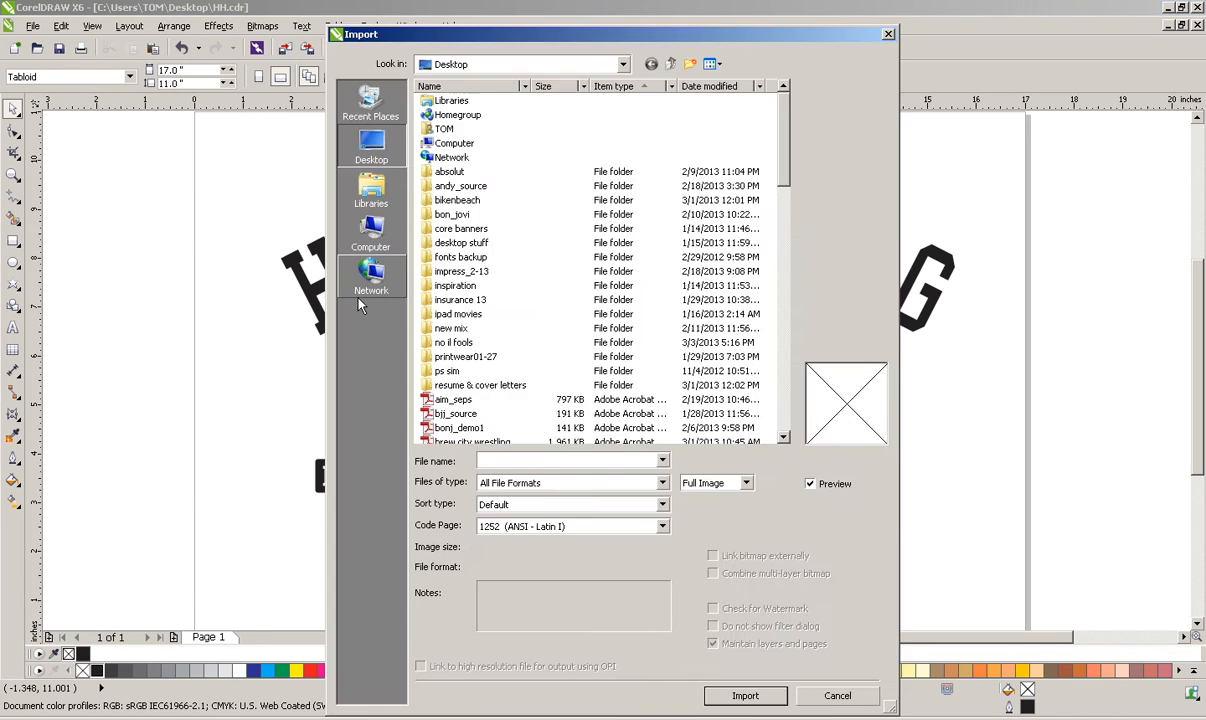
pyautogui.scroll(-11, 560, 372)
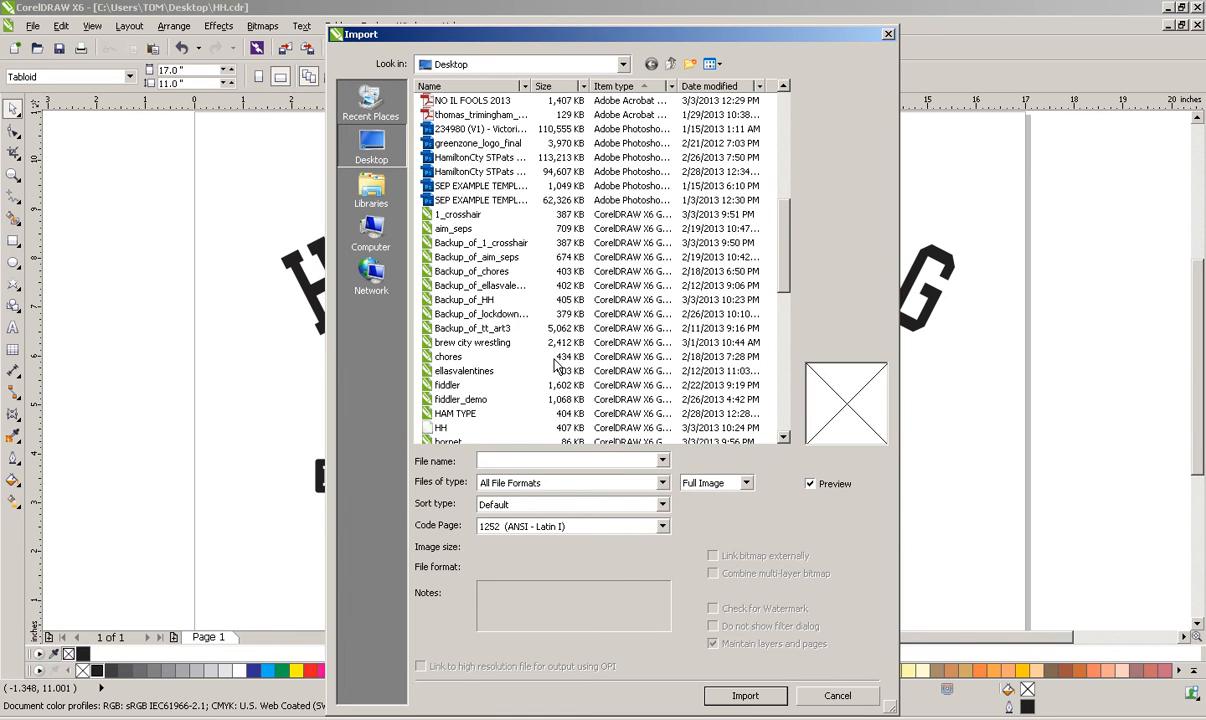
pyautogui.click(442, 356)
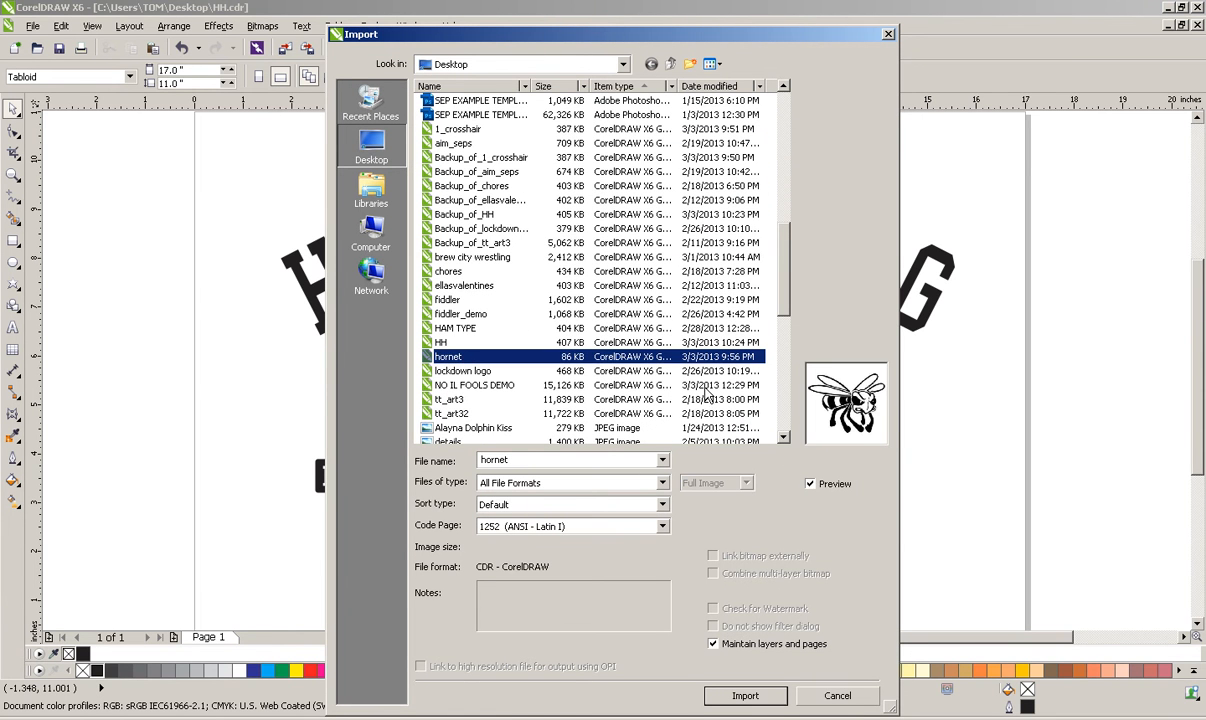
pyautogui.click(768, 696)
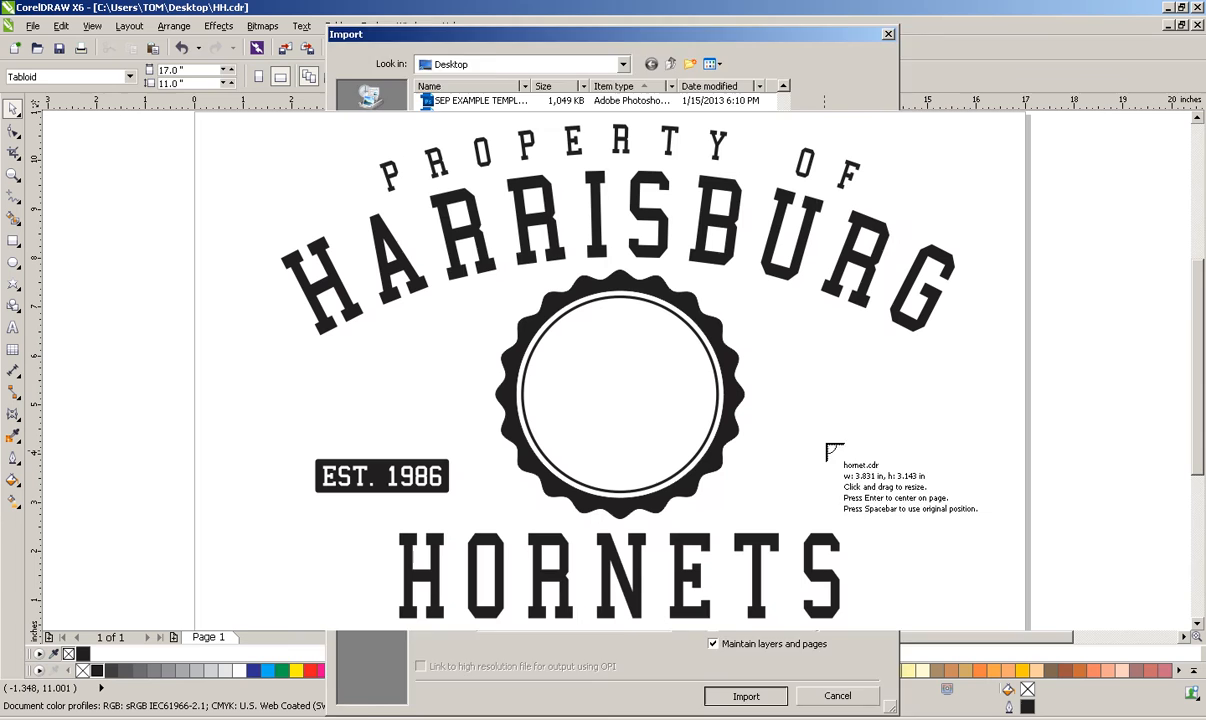
pyautogui.click(806, 330)
pyautogui.click(1055, 495)
pyautogui.click(985, 439)
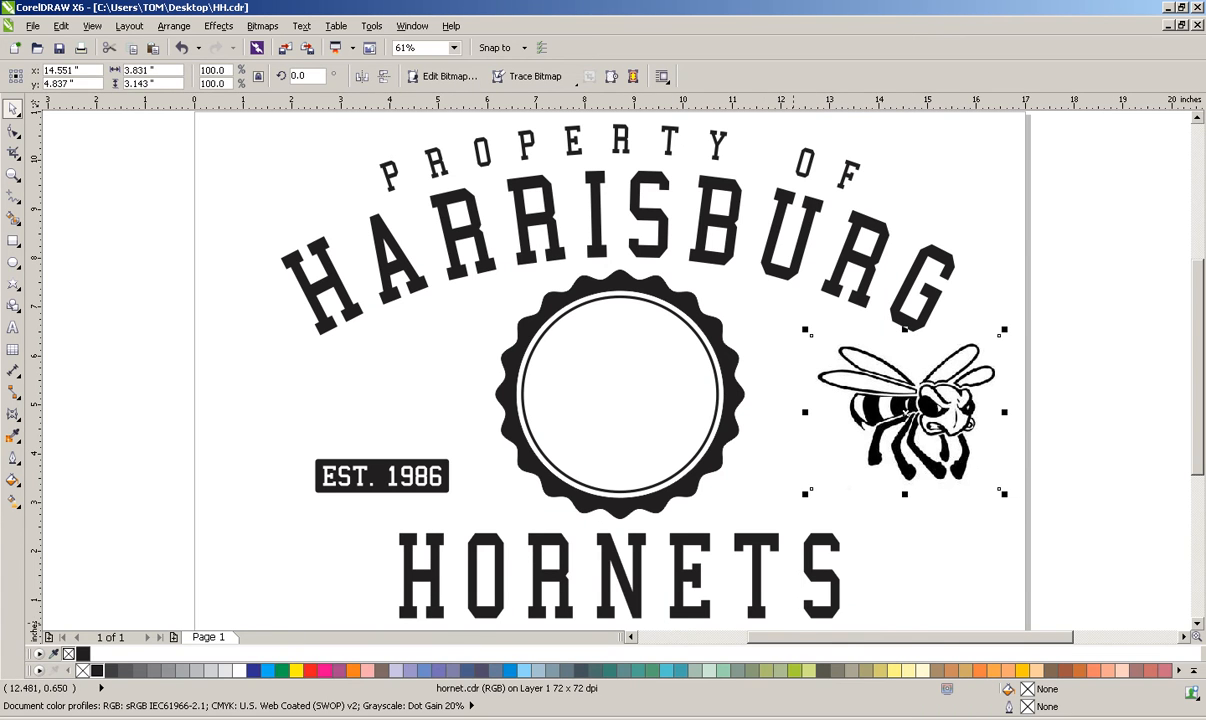
# Convert the hornet image to a 300 dpi CMYK bitmap with anti-aliasing
pyautogui.click(12, 174)
pyautogui.moveTo(745, 228); pyautogui.dragTo(1085, 520)
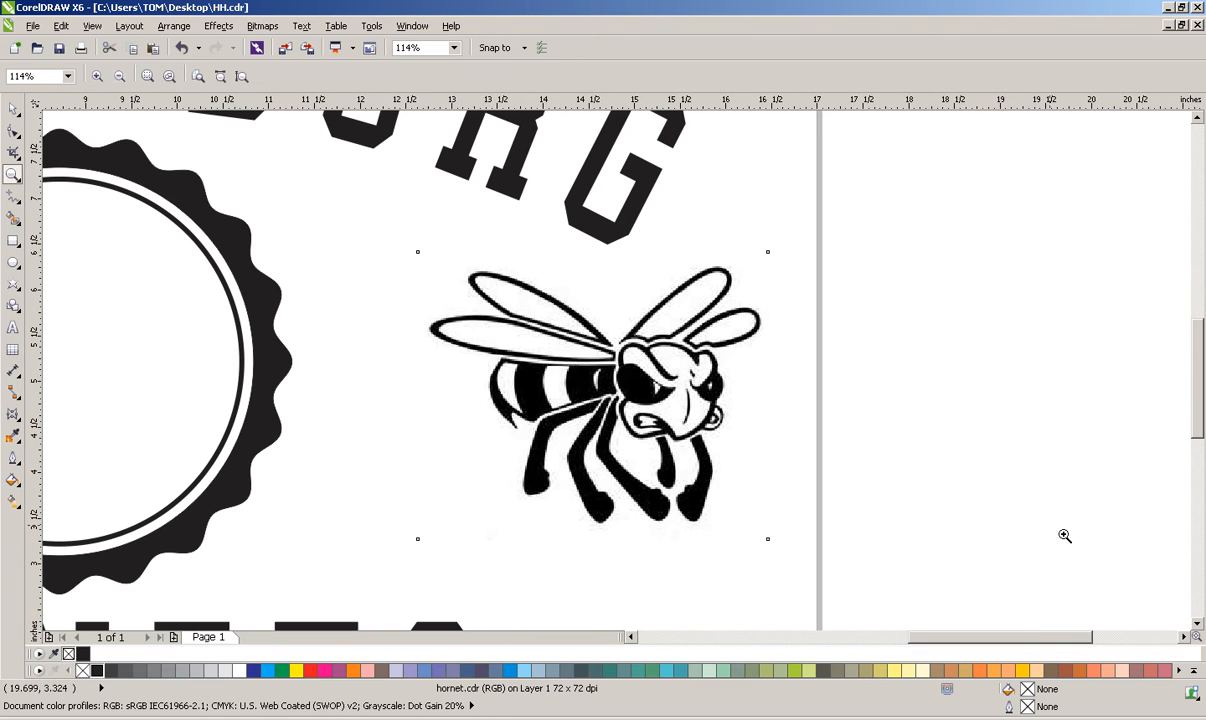
pyautogui.click(13, 107)
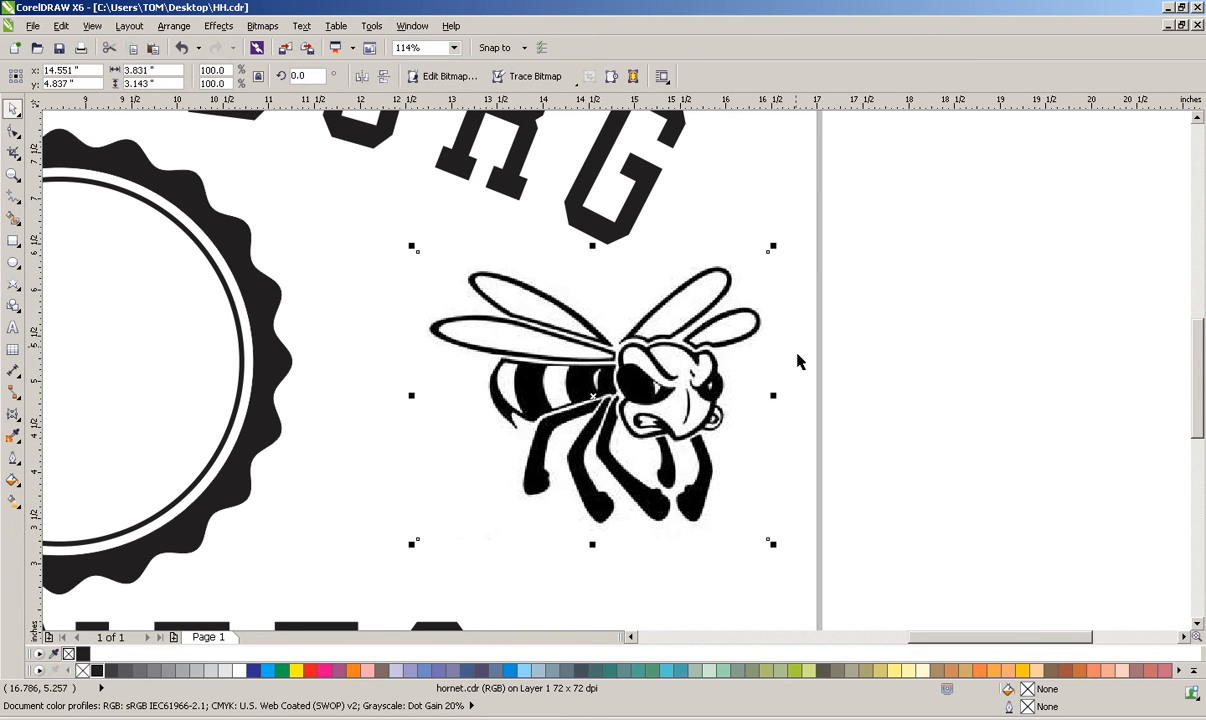
pyautogui.click(262, 26)
pyautogui.click(310, 43)
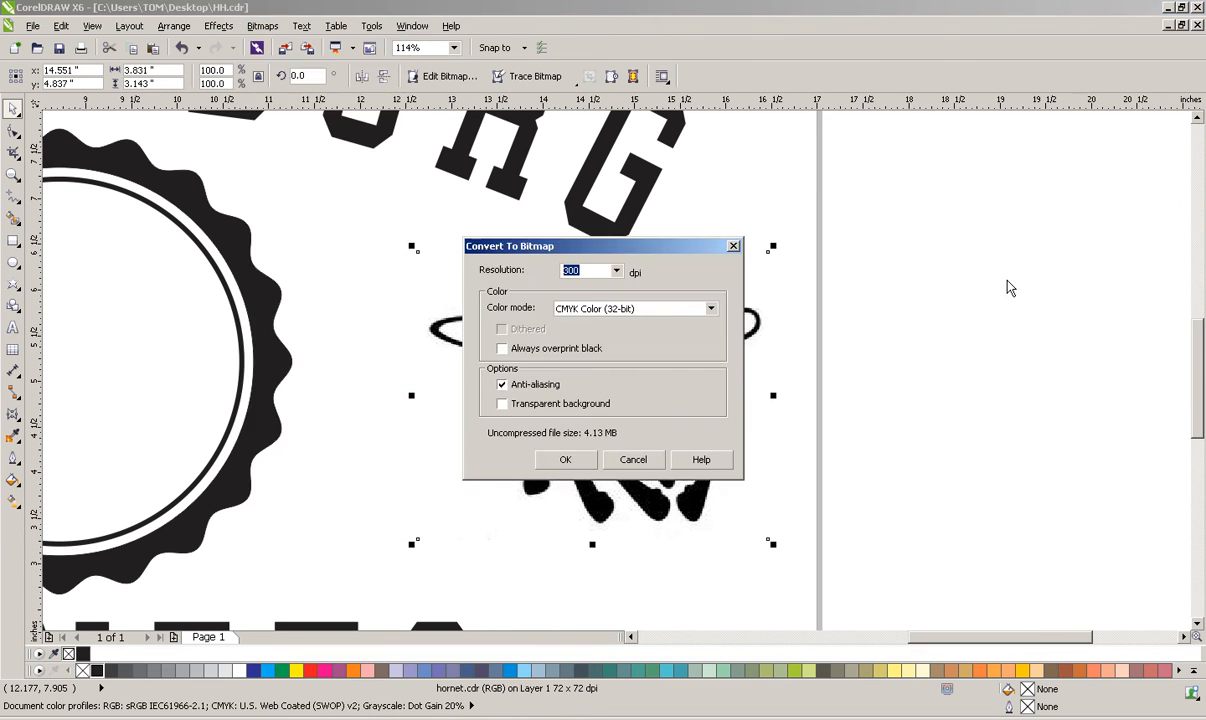
pyautogui.click(576, 461)
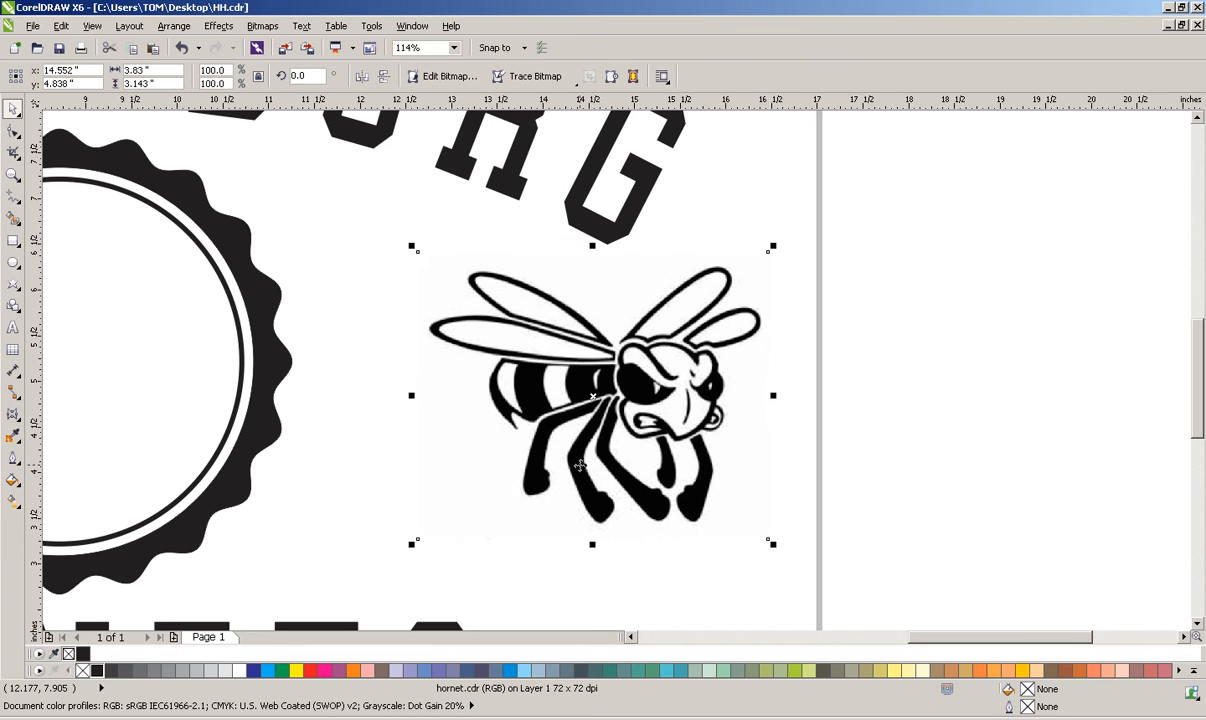
# Sharpen the hornet bitmap's edges by bending its tone curve into a steep S-shaped contrast curve
pyautogui.click(262, 26)
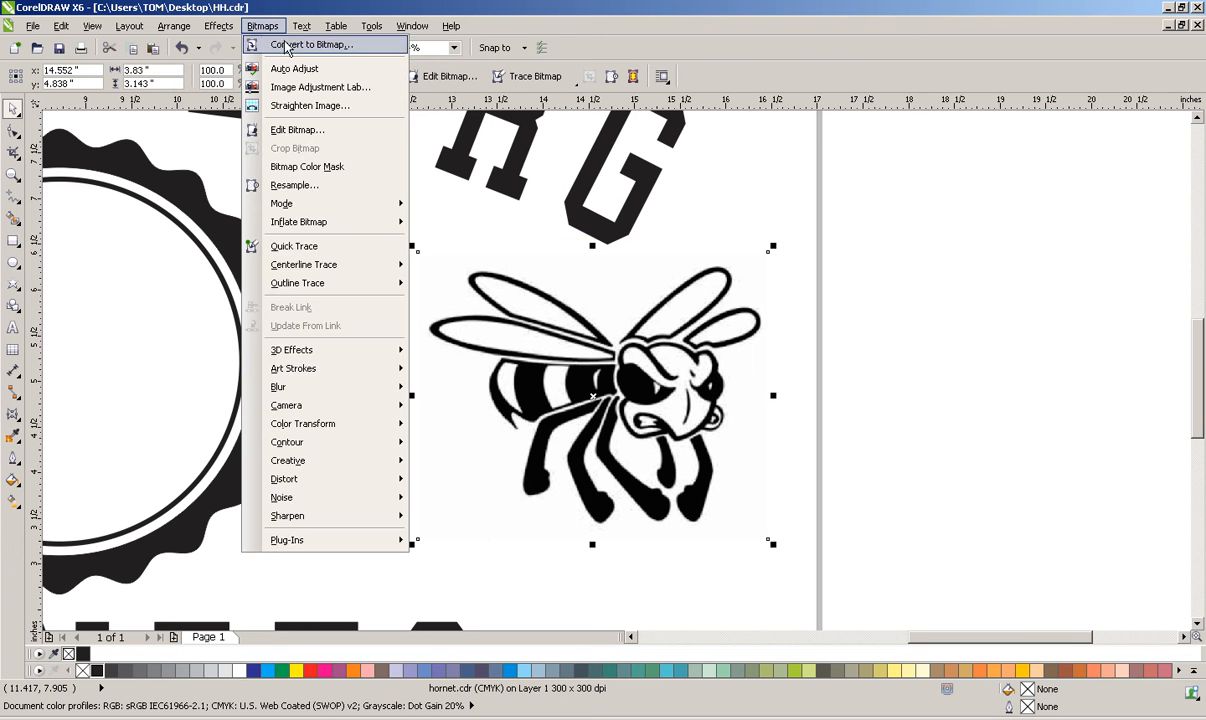
pyautogui.moveTo(234, 37)
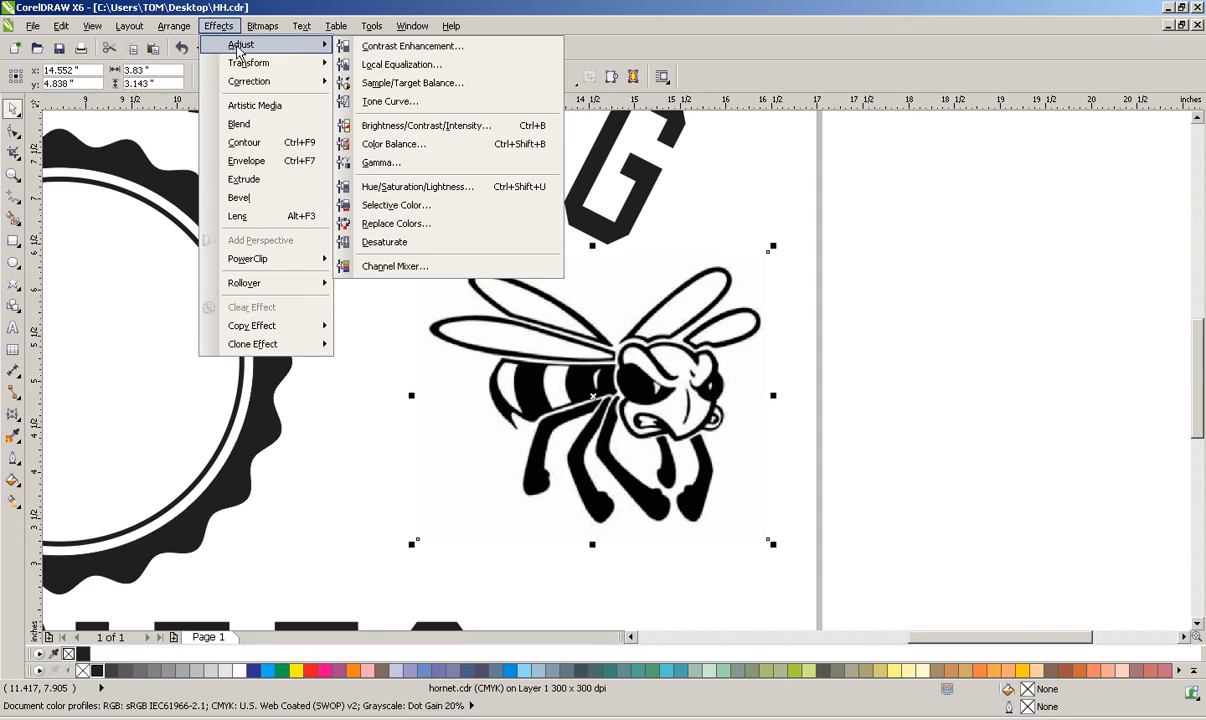
pyautogui.click(412, 101)
pyautogui.moveTo(460, 390); pyautogui.dragTo(461, 432)
pyautogui.moveTo(591, 290); pyautogui.dragTo(551, 248)
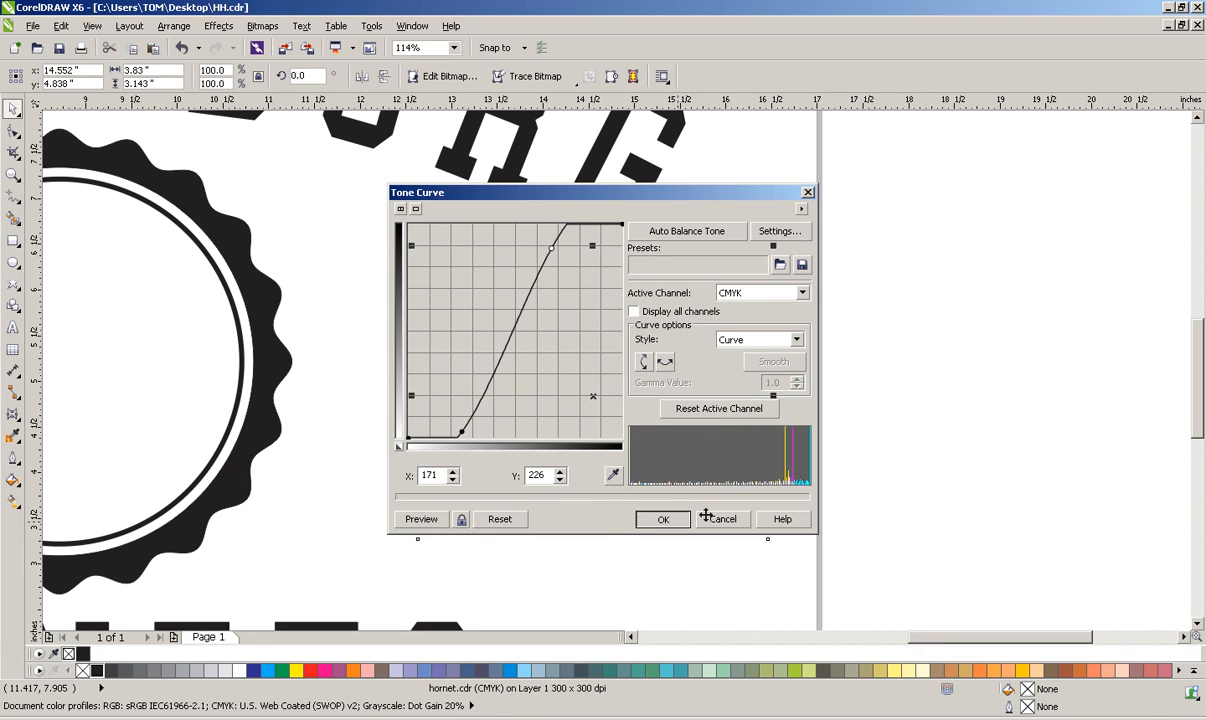
pyautogui.click(703, 515)
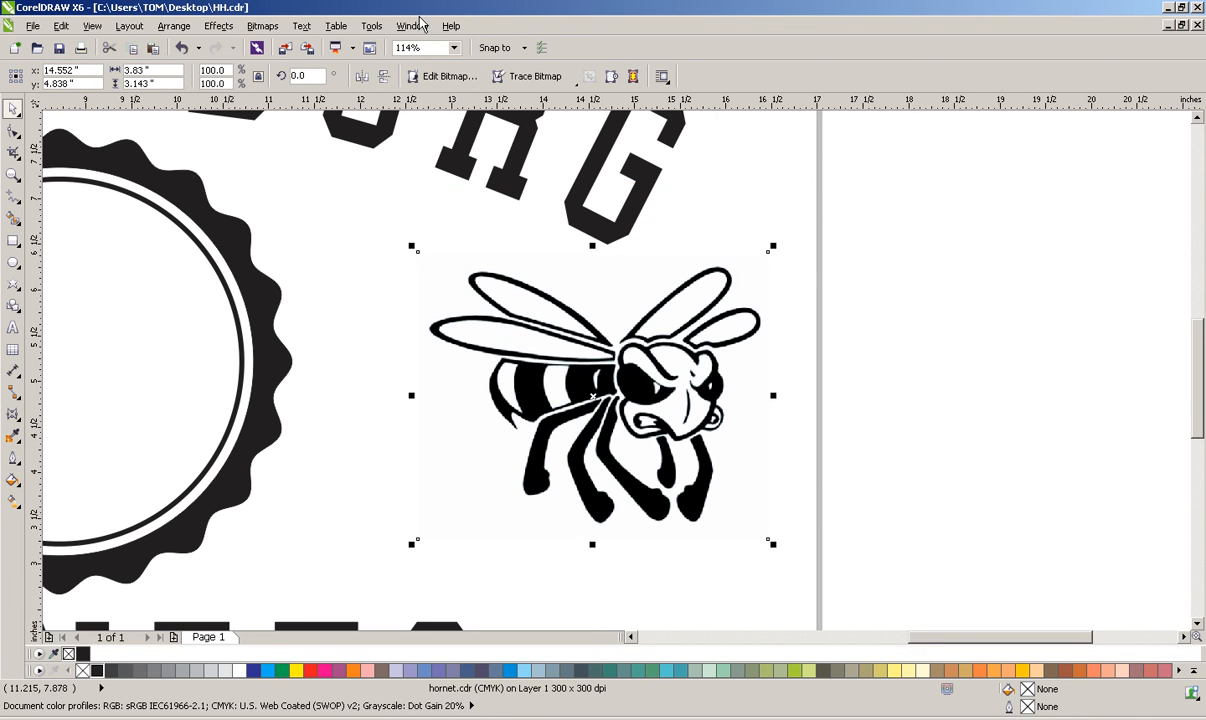
# Quick Trace the hornet bitmap, move the traced copy aside and delete the original bitmap
pyautogui.click(533, 76)
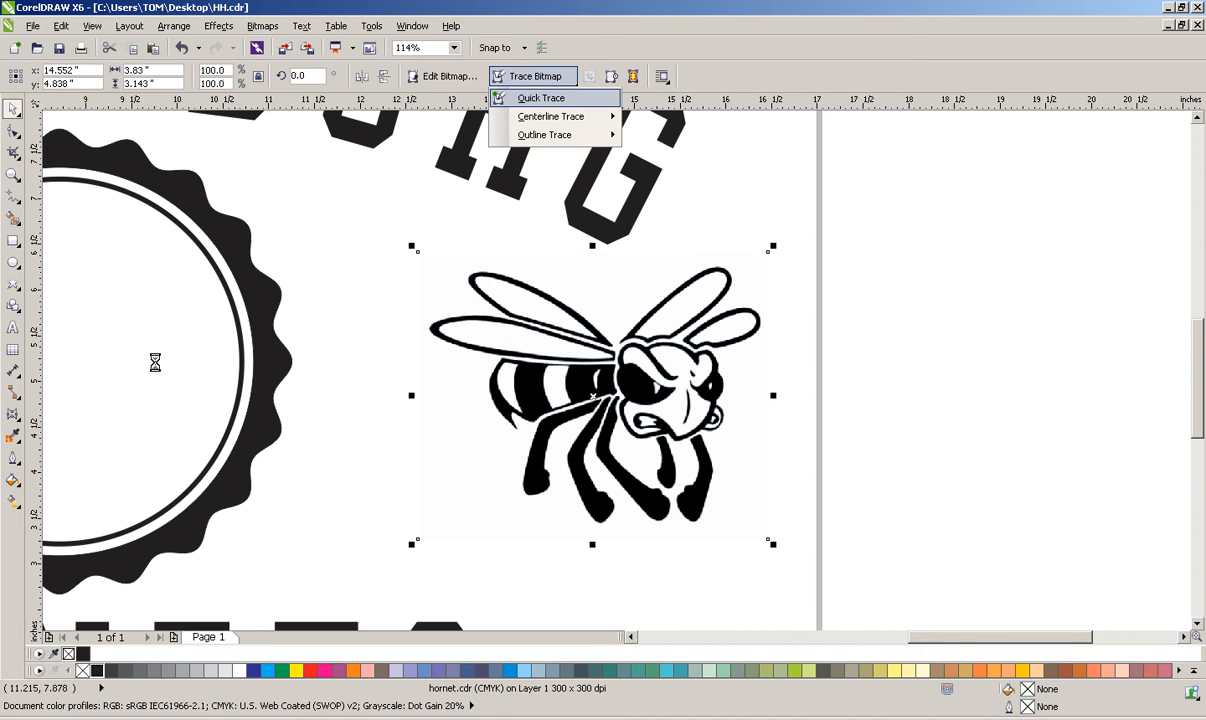
pyautogui.moveTo(668, 368); pyautogui.dragTo(869, 352)
pyautogui.click(591, 434)
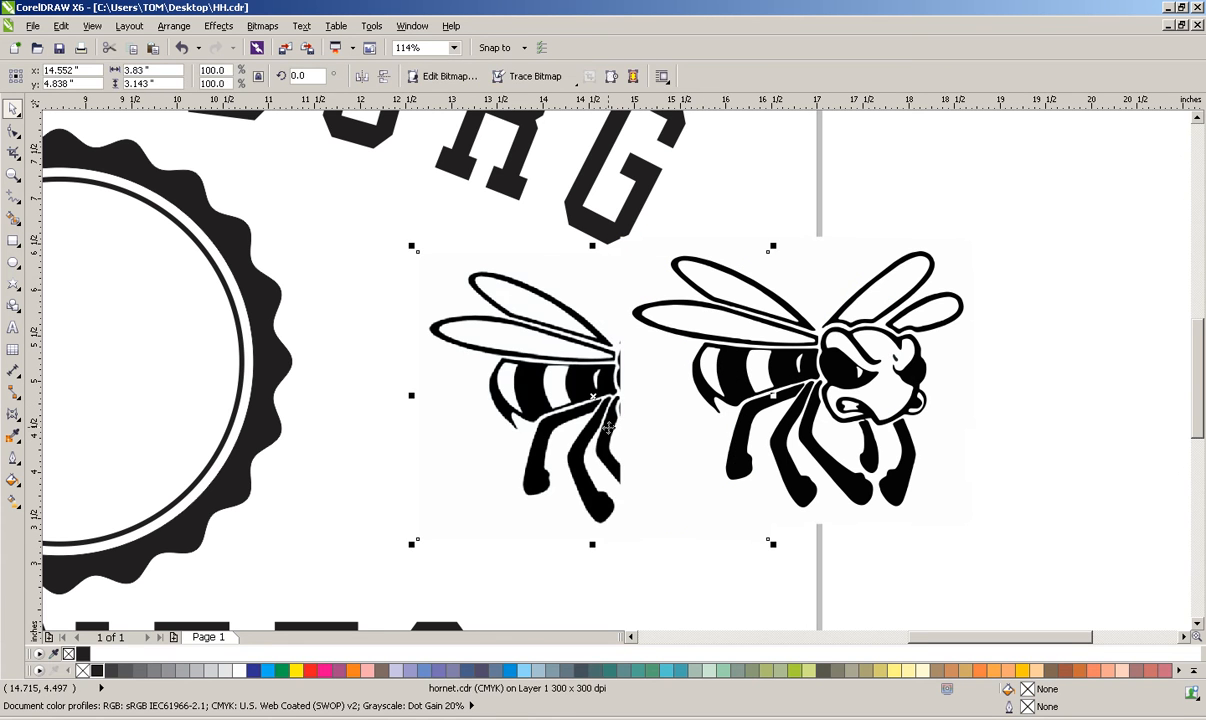
pyautogui.press('Delete')
# Ungroup the traced hornet and delete its white background shape
pyautogui.moveTo(776, 385); pyautogui.dragTo(539, 440)
pyautogui.hotkey('ctrl', 'u')
pyautogui.click(802, 422)
pyautogui.click(672, 351)
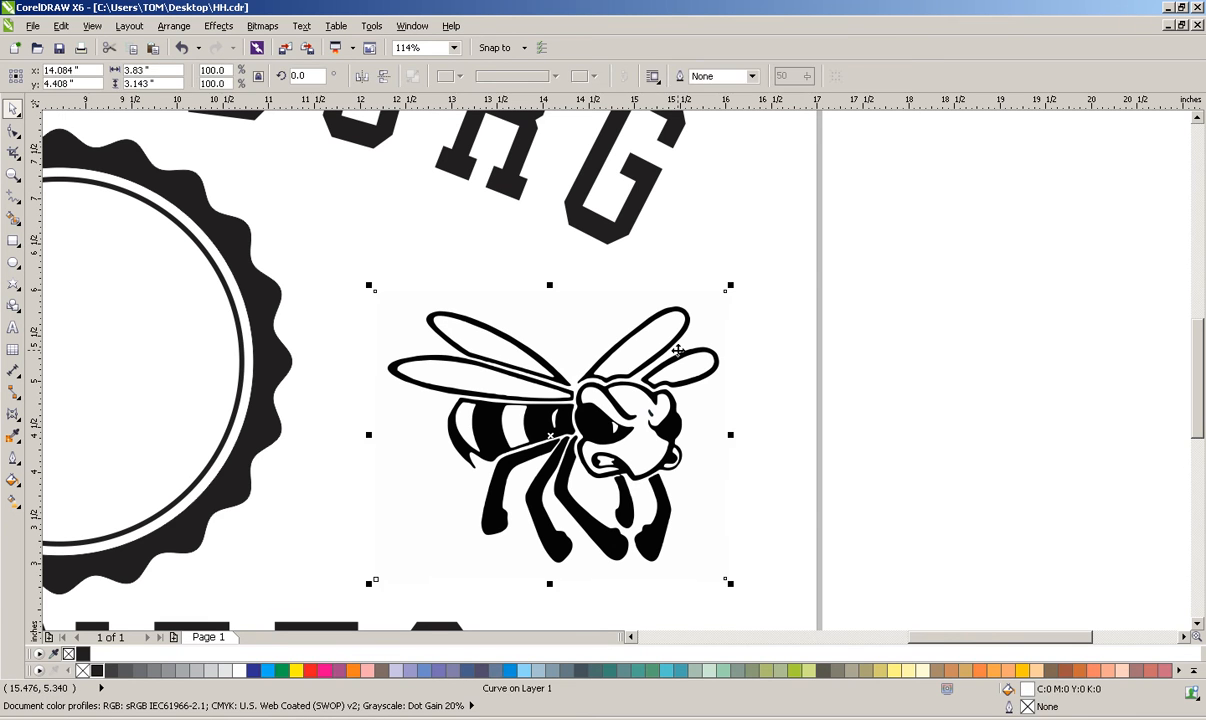
pyautogui.click(791, 272)
# Combine all remaining hornet shapes into one curve and fill it with black
pyautogui.moveTo(822, 256); pyautogui.dragTo(376, 591)
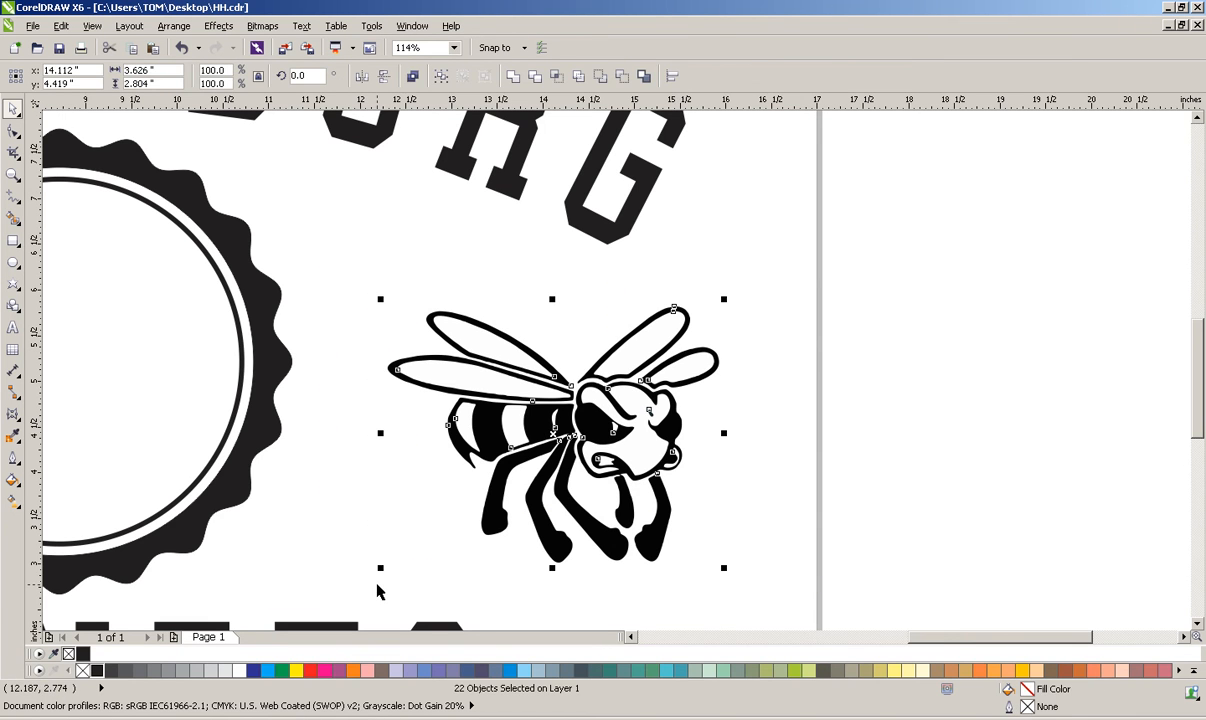
pyautogui.hotkey('ctrl', 'l')
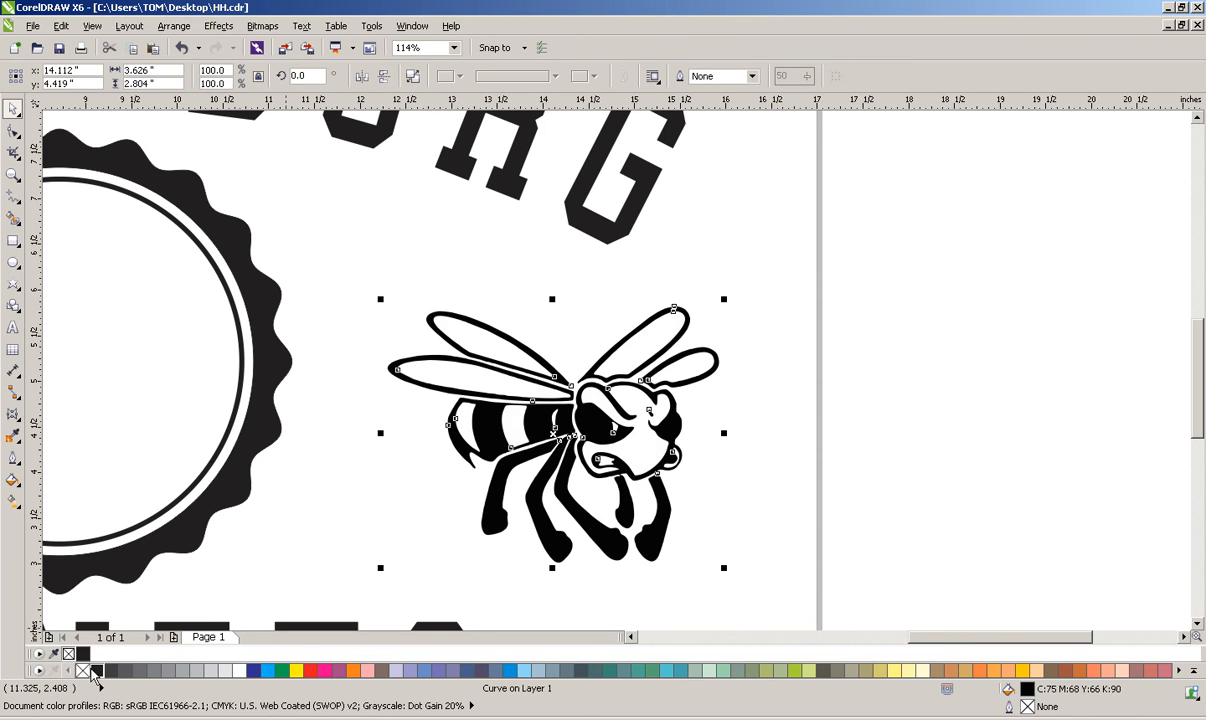
pyautogui.click(95, 671)
pyautogui.click(733, 385)
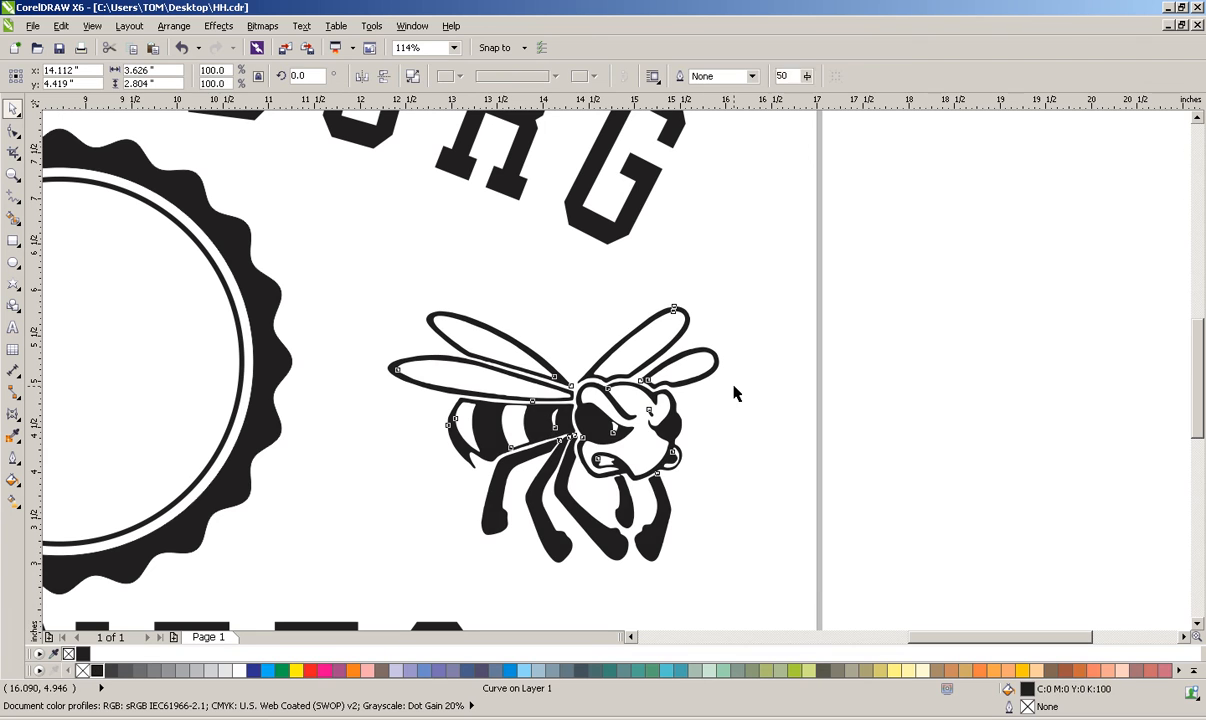
# Move the hornet into the middle of the seal and scale it down to about 2.26 in wide
pyautogui.click(13, 175)
pyautogui.rightClick(347, 282)
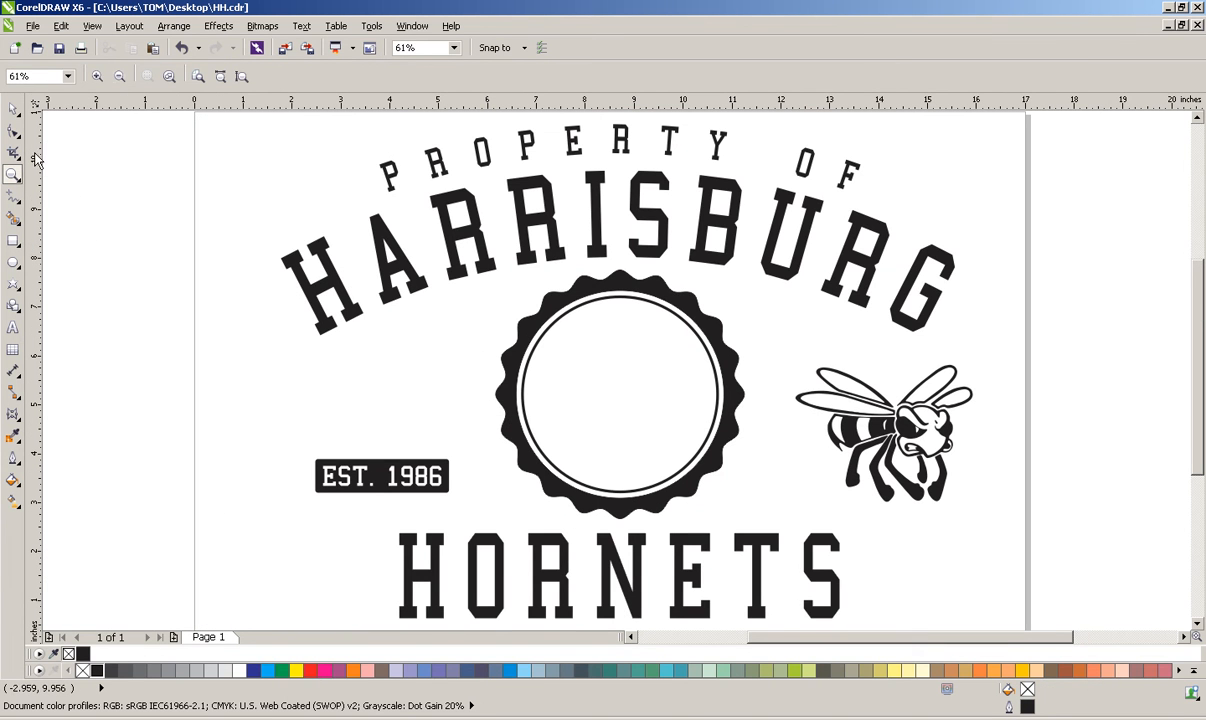
pyautogui.click(12, 107)
pyautogui.moveTo(884, 417); pyautogui.dragTo(626, 377)
pyautogui.moveTo(723, 319); pyautogui.dragTo(692, 340)
pyautogui.moveTo(647, 390); pyautogui.dragTo(653, 397)
pyautogui.moveTo(698, 338); pyautogui.dragTo(679, 351)
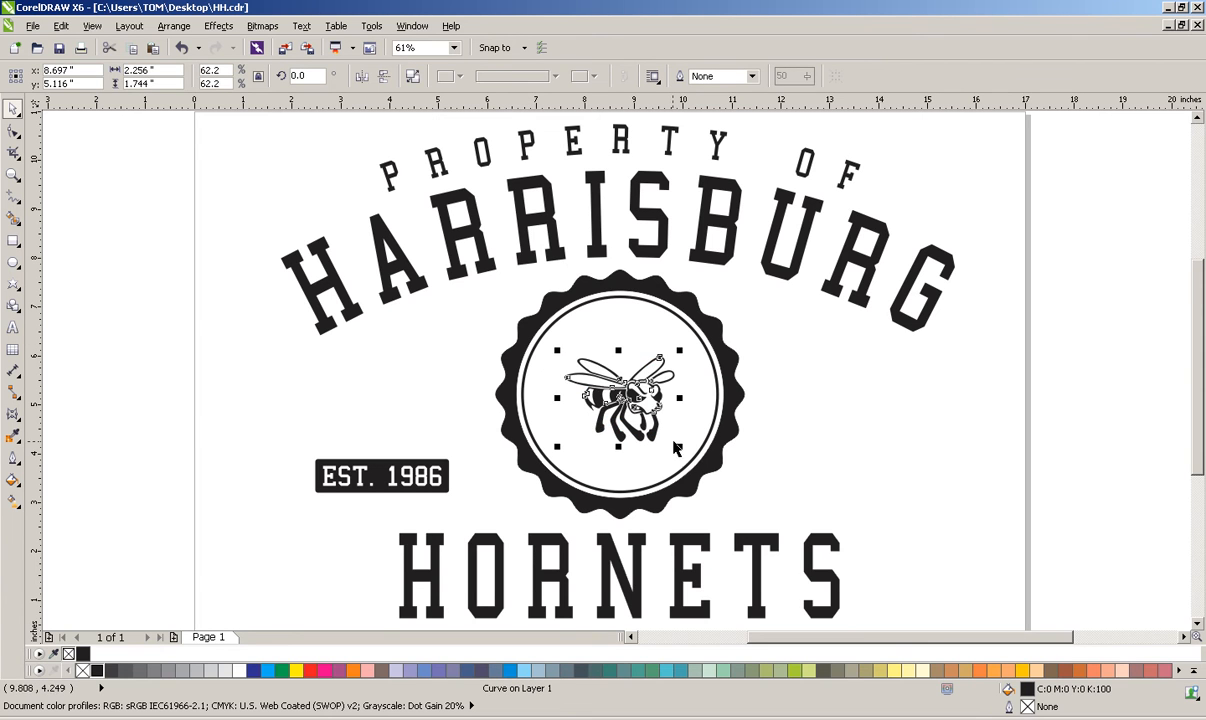
pyautogui.click(902, 386)
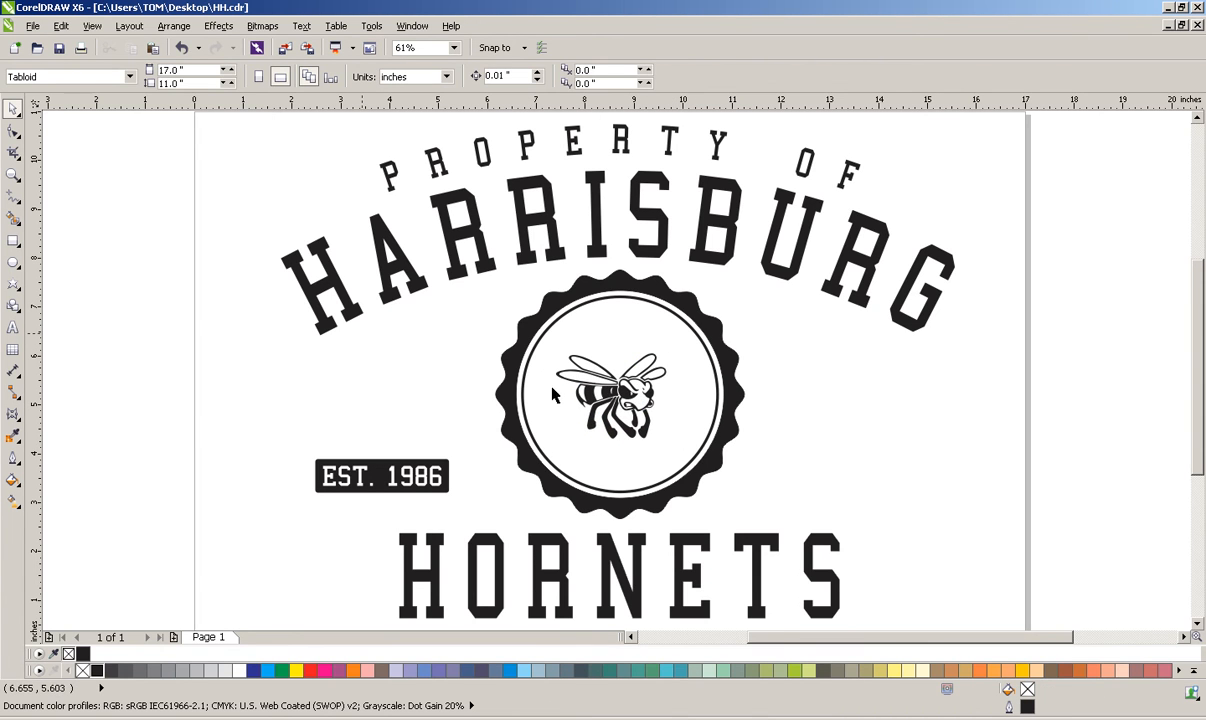
# Draw a rectangle about 6.34 by 2.09 in across the middle of the seal and fill it with black
pyautogui.click(13, 240)
pyautogui.moveTo(462, 342); pyautogui.dragTo(773, 449)
pyautogui.click(13, 108)
pyautogui.click(338, 352)
pyautogui.click(651, 450)
pyautogui.moveTo(616, 457); pyautogui.dragTo(616, 452)
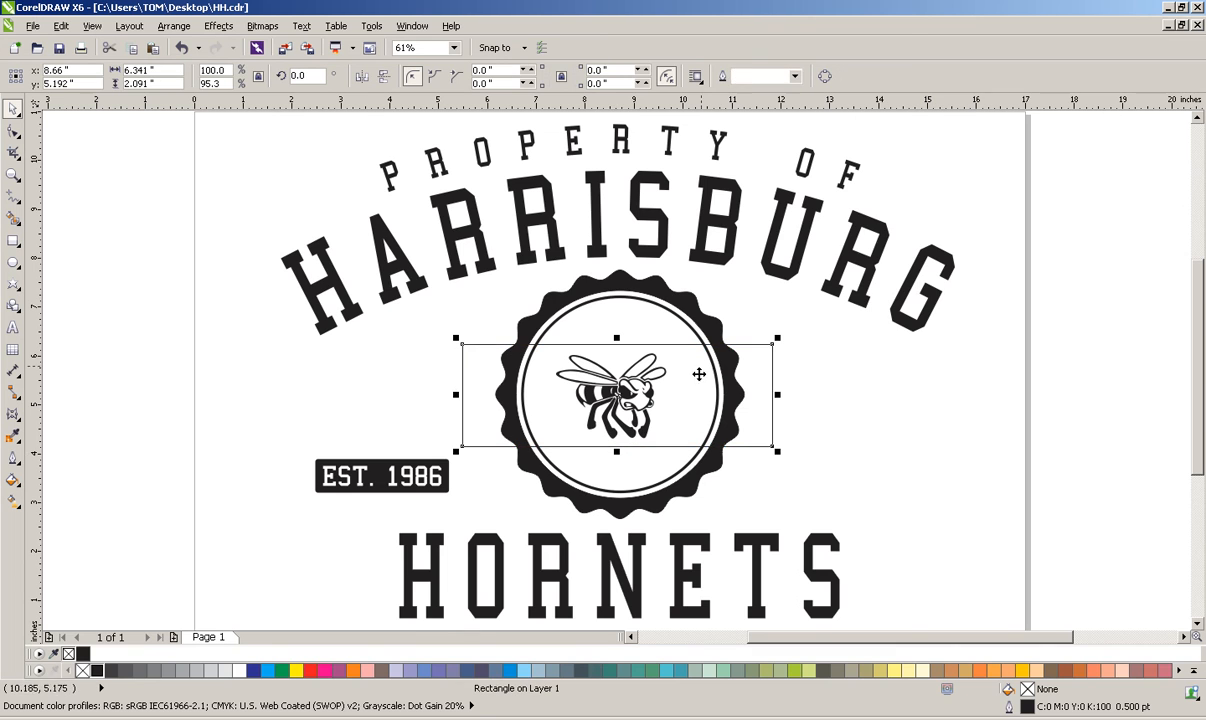
pyautogui.click(97, 671)
pyautogui.click(434, 369)
pyautogui.click(641, 355)
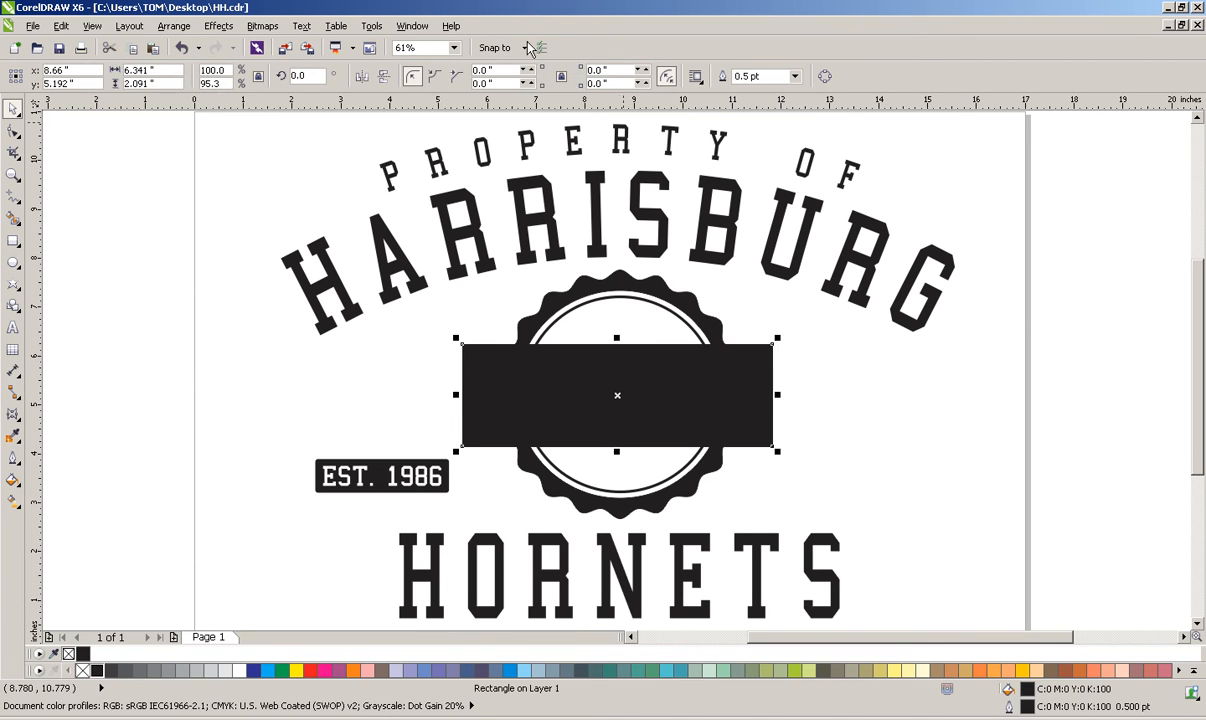
# PowerClip the black rectangle inside the seal's inner circle
pyautogui.click(218, 26)
pyautogui.moveTo(291, 262)
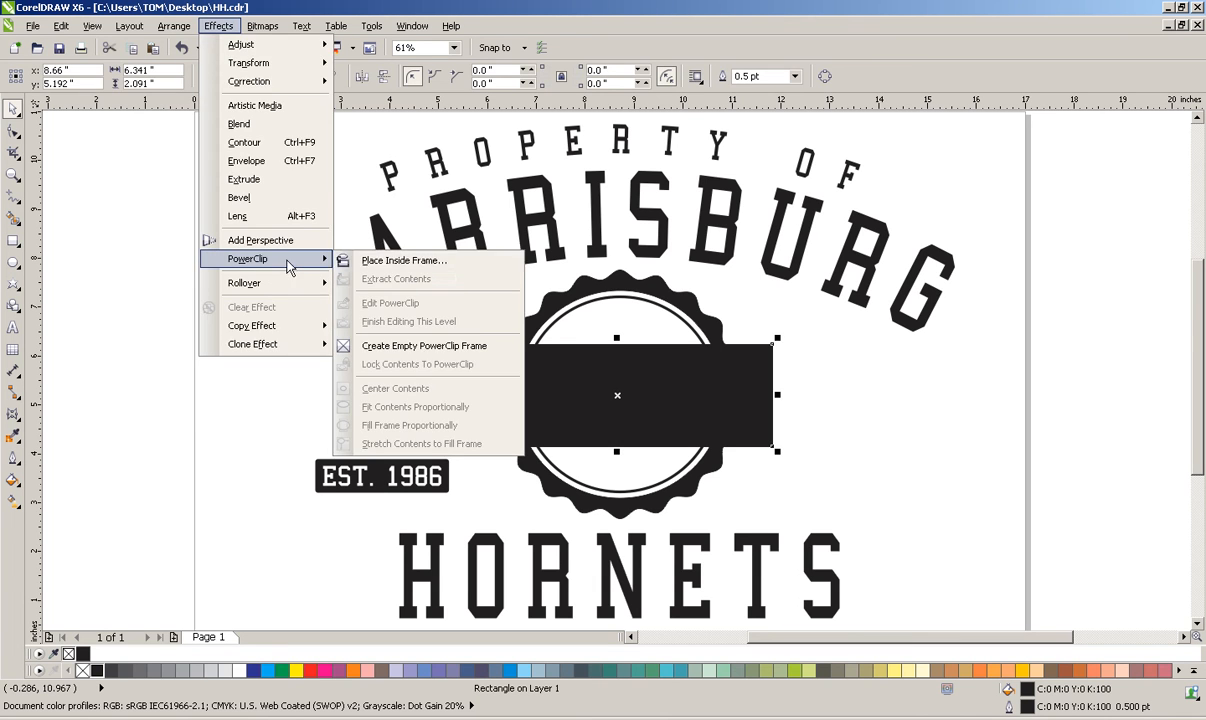
pyautogui.click(370, 249)
pyautogui.click(620, 300)
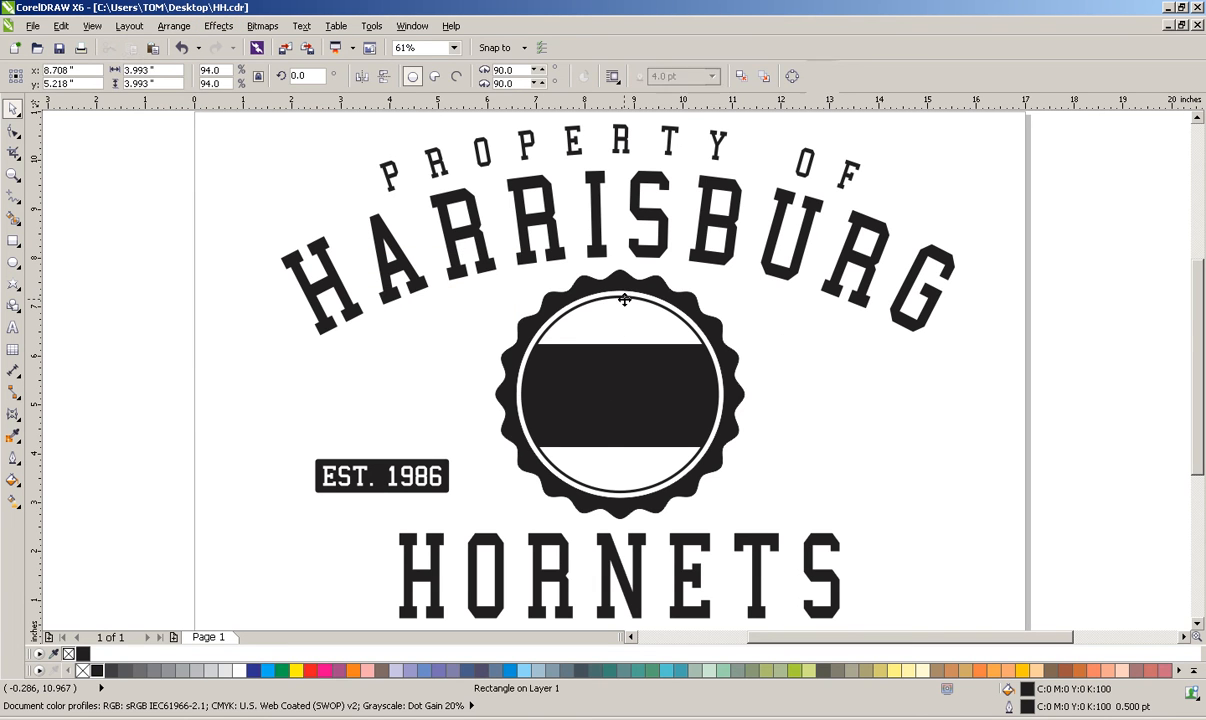
pyautogui.click(856, 421)
# Fill the hornet with white and enlarge it slightly within the black band
pyautogui.click(657, 378)
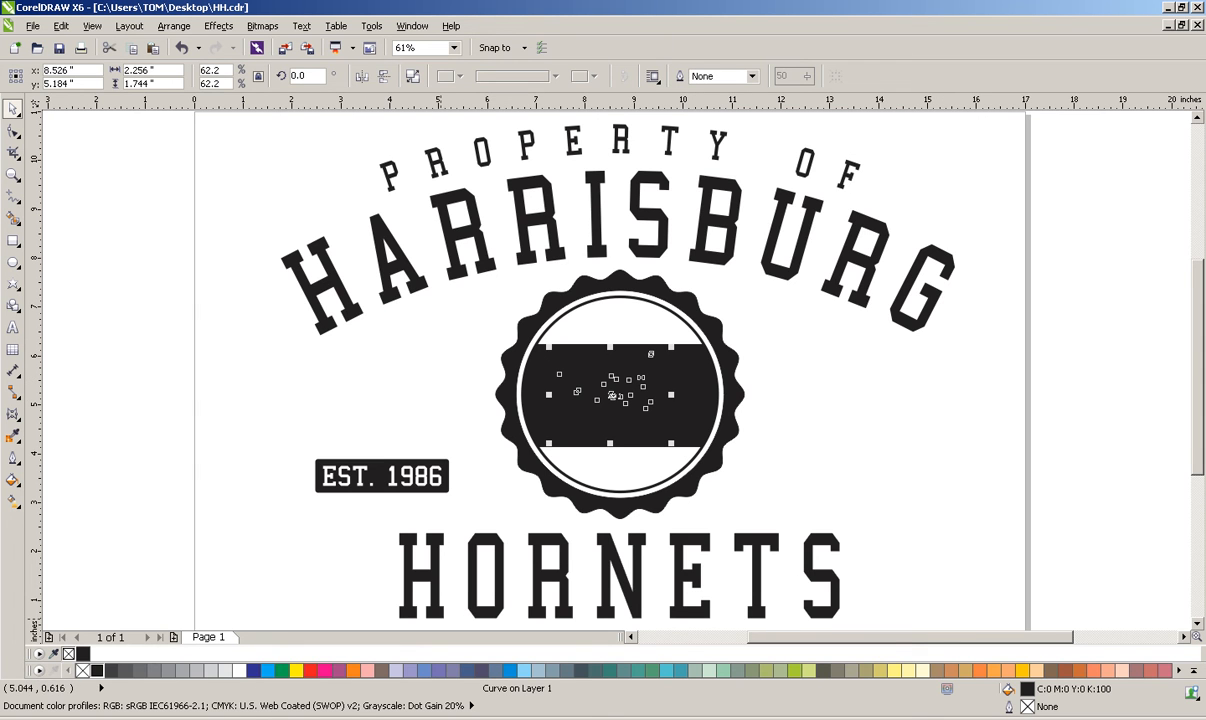
pyautogui.click(241, 672)
pyautogui.click(376, 366)
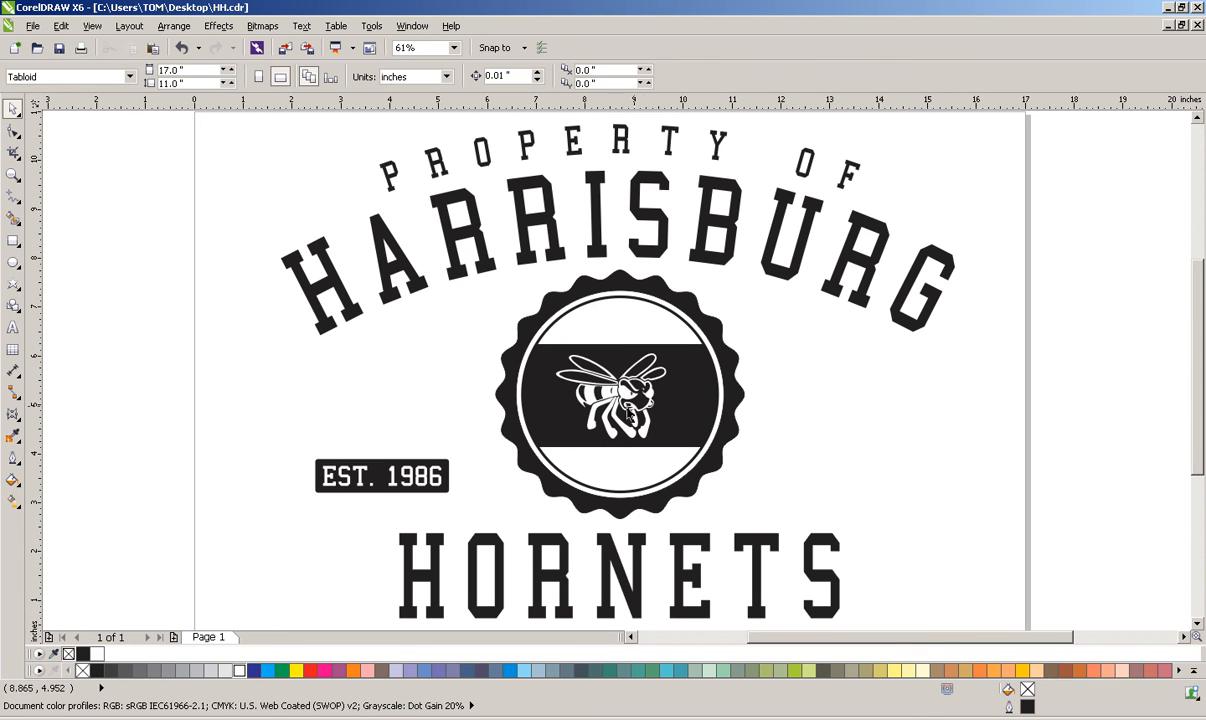
pyautogui.click(622, 395)
pyautogui.moveTo(672, 346); pyautogui.dragTo(680, 341)
pyautogui.click(862, 462)
# Move the EST. 1986 label into the seal below the black band and scale it down to about 1.8 in wide
pyautogui.click(410, 492)
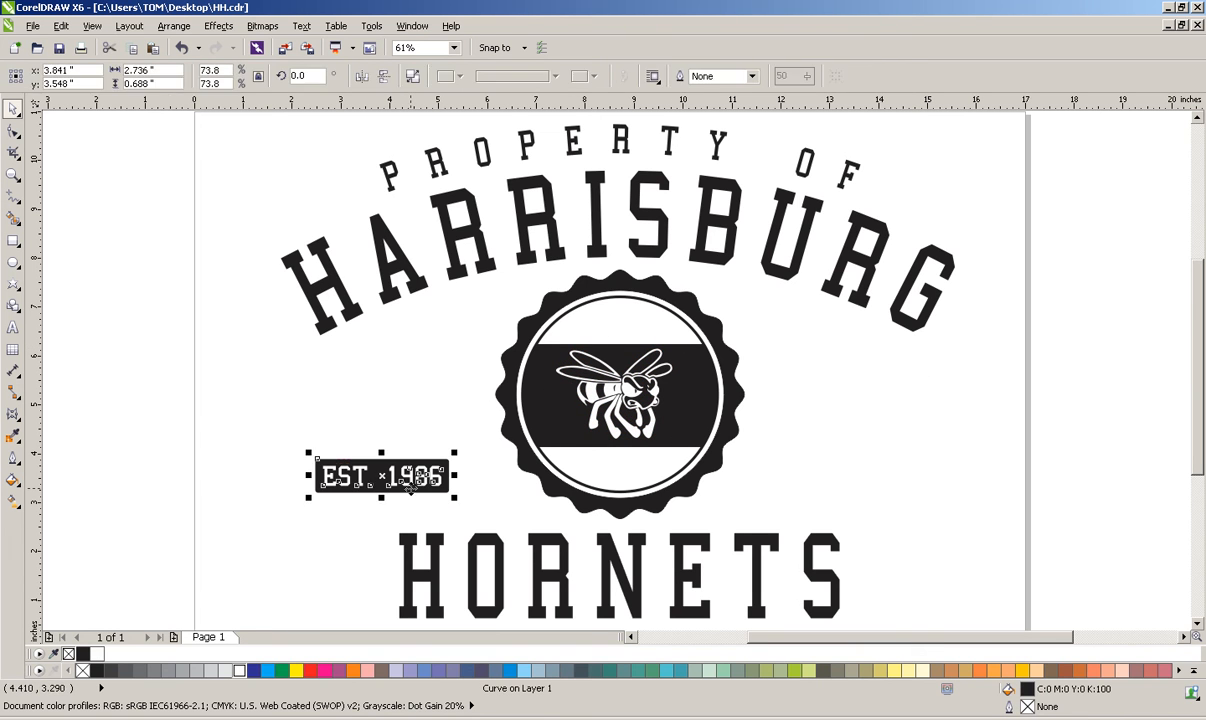
pyautogui.press('F10')
pyautogui.click(15, 111)
pyautogui.click(202, 306)
pyautogui.moveTo(390, 492); pyautogui.dragTo(655, 482)
pyautogui.moveTo(724, 509); pyautogui.dragTo(670, 509)
# Undo the last label adjustment and nudge the EST. 1986 label down to sit centred in the white area below the band
pyautogui.moveTo(642, 469); pyautogui.dragTo(640, 473)
pyautogui.hotkey('ctrl', 'z')
pyautogui.click(896, 473)
pyautogui.moveTo(840, 418); pyautogui.dragTo(448, 502)
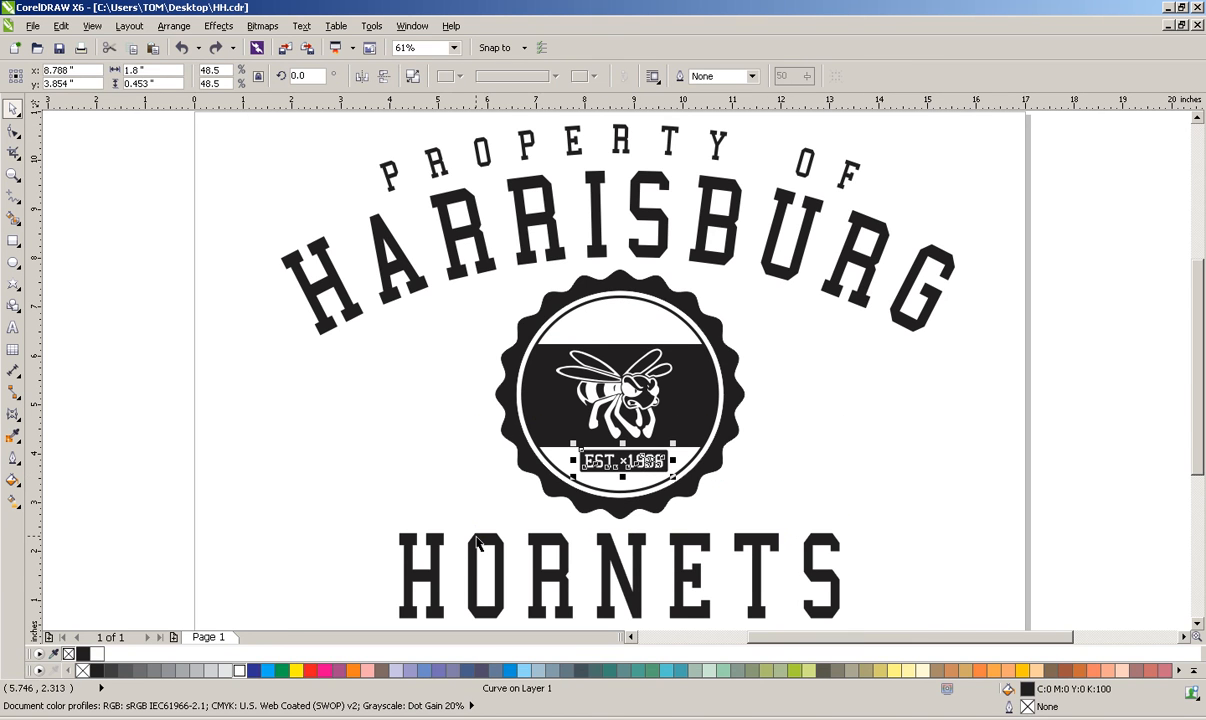
pyautogui.click(867, 469)
pyautogui.moveTo(635, 468)
pyautogui.mouseDown()
pyautogui.moveTo(621, 474)
pyautogui.moveTo(632, 471)
pyautogui.mouseUp()
pyautogui.click(960, 472)
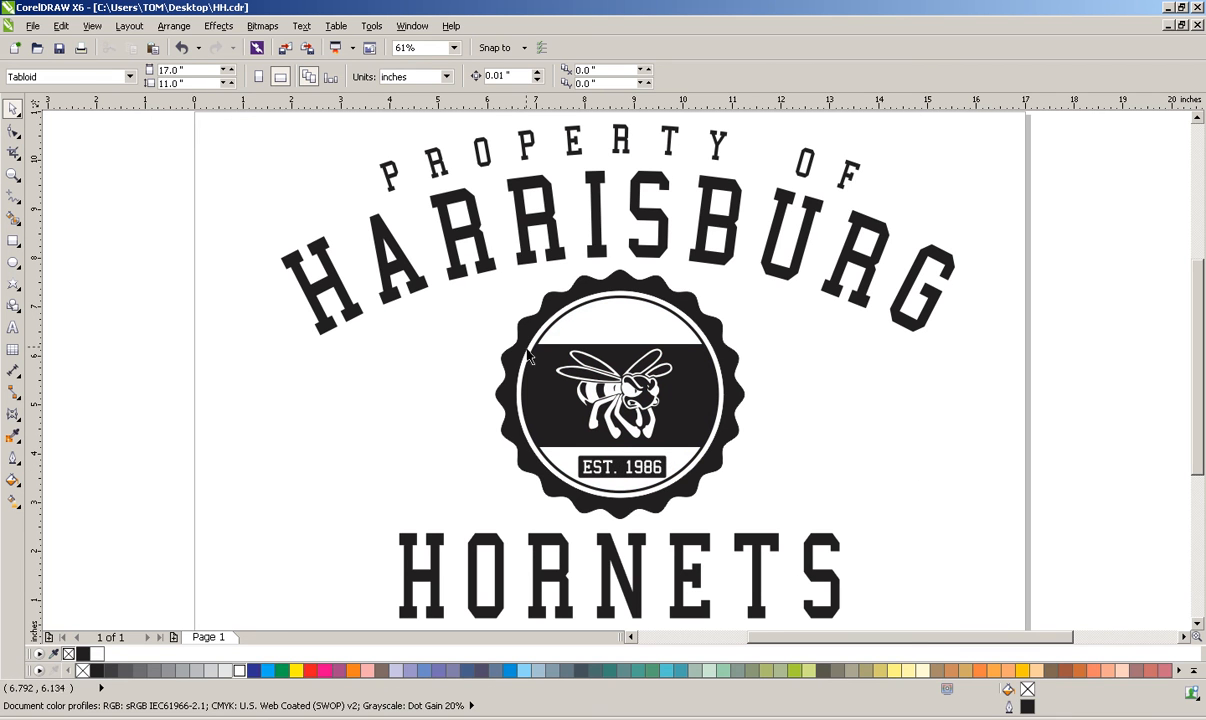
# Create a letter H as artistic text beside the seal, enlarge it to about 89 pt and place a duplicate to its right
pyautogui.click(14, 328)
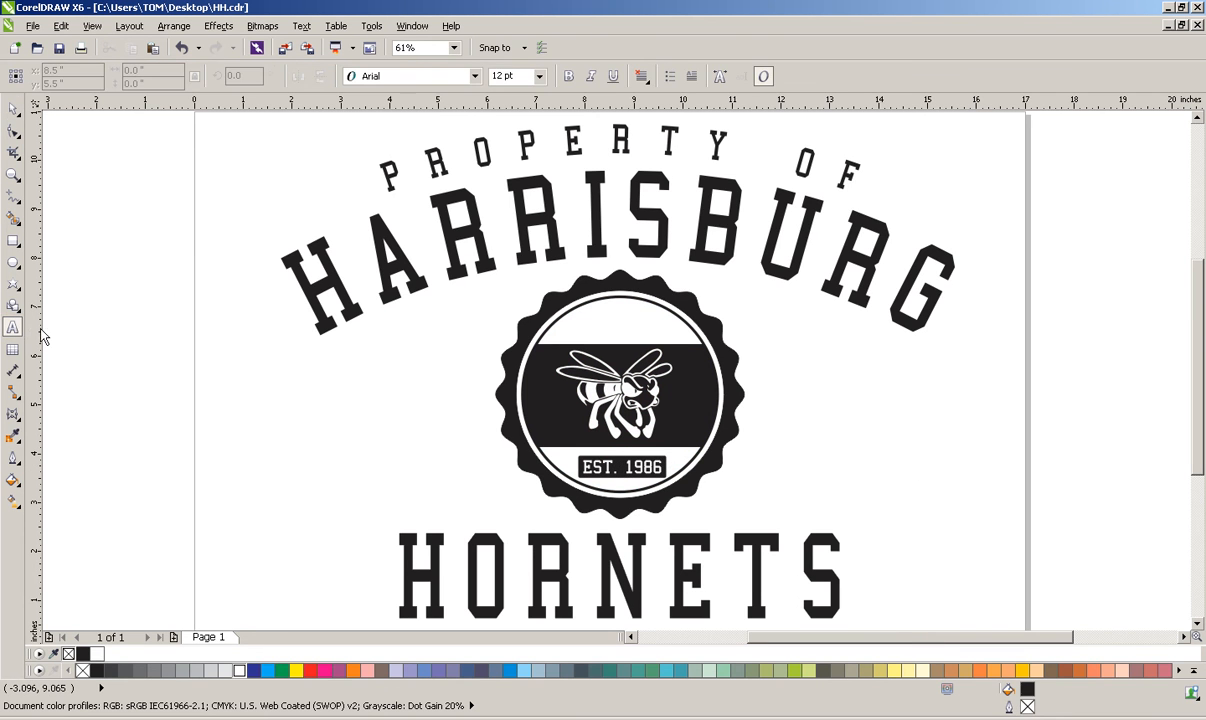
pyautogui.click(319, 408)
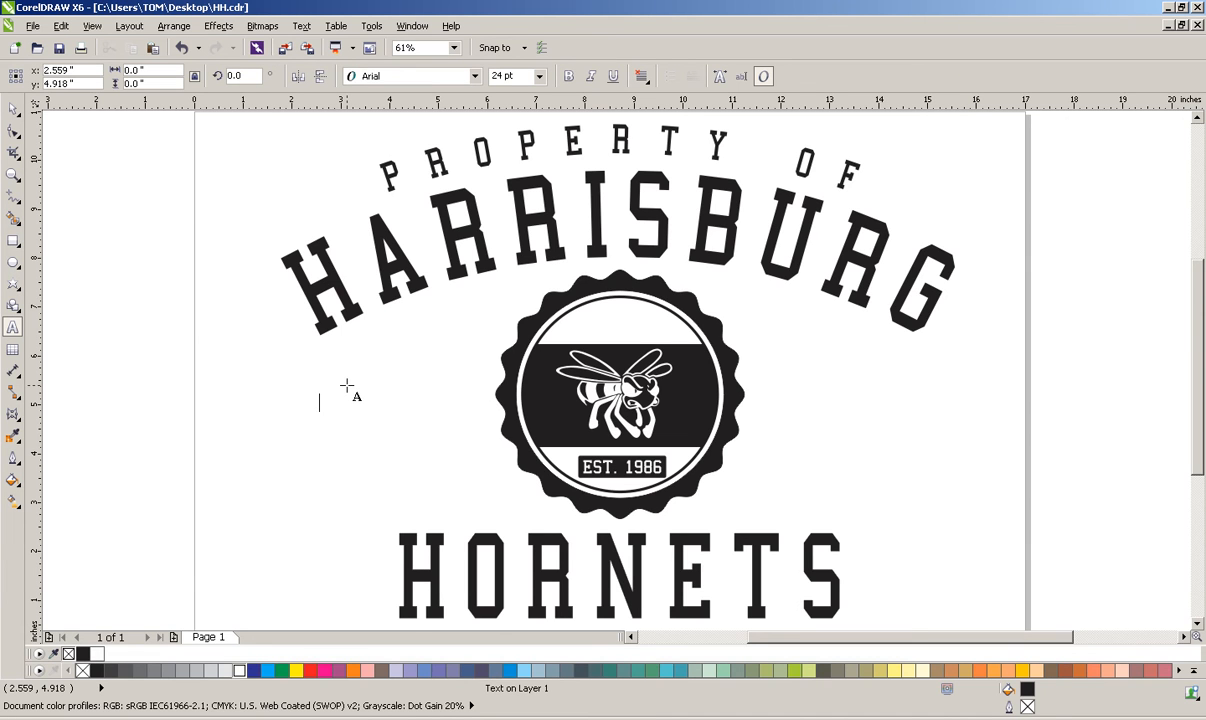
pyautogui.write('H')
pyautogui.click(10, 110)
pyautogui.moveTo(340, 420); pyautogui.dragTo(381, 437)
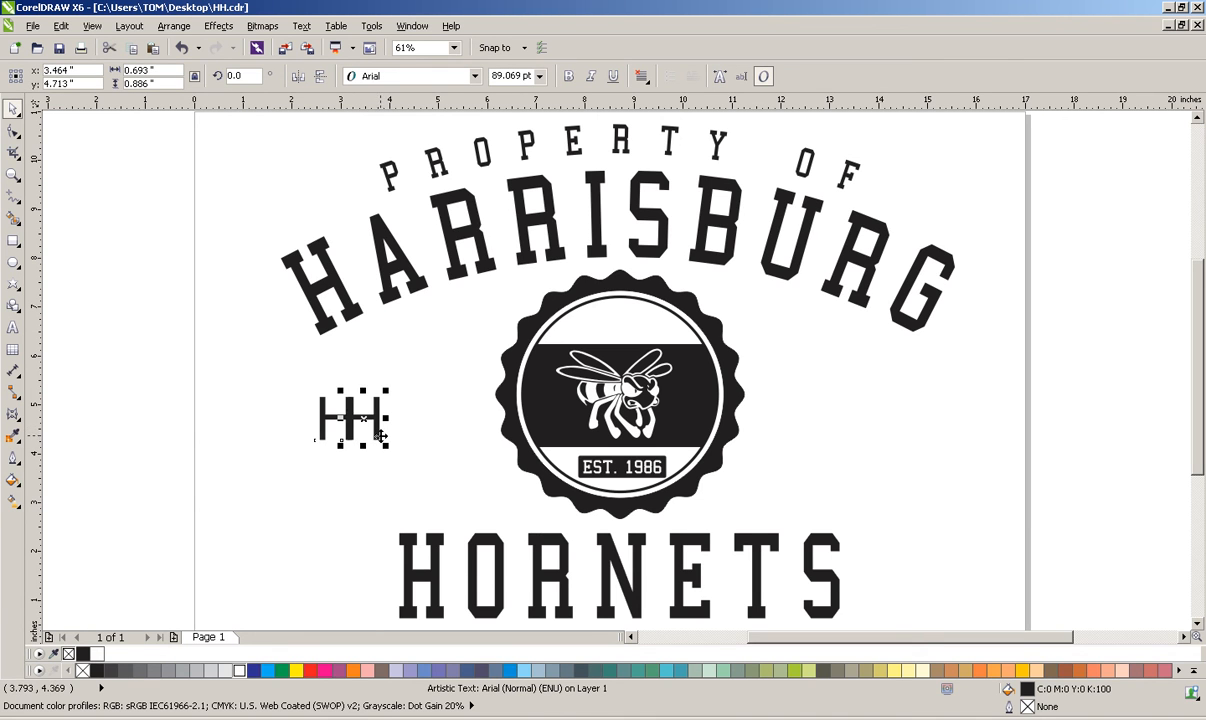
pyautogui.press('Right')
pyautogui.press('Right')
pyautogui.press('Right')
pyautogui.press('Right')
pyautogui.press('Right')
pyautogui.press('Right')
pyautogui.press('Right')
pyautogui.press('Right')
pyautogui.press('Right')
pyautogui.press('Right')
pyautogui.rightClick(221, 236)
pyautogui.click(149, 388)
# Set both H letters to the PlainBlack font
pyautogui.moveTo(213, 362); pyautogui.dragTo(487, 476)
pyautogui.click(475, 77)
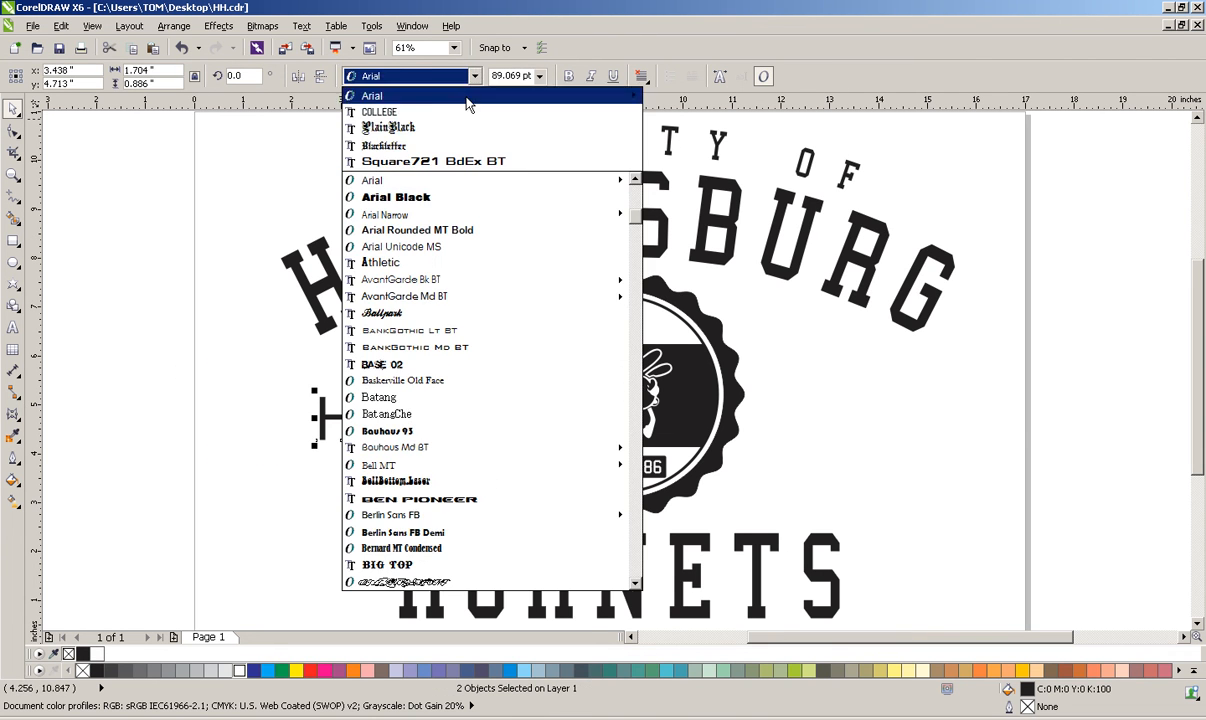
pyautogui.click(420, 126)
pyautogui.click(194, 390)
# Scale the two H letters to about 45.6 pt, place them in the seal above the black band and space them apart
pyautogui.moveTo(256, 345); pyautogui.dragTo(490, 495)
pyautogui.moveTo(393, 405); pyautogui.dragTo(637, 332)
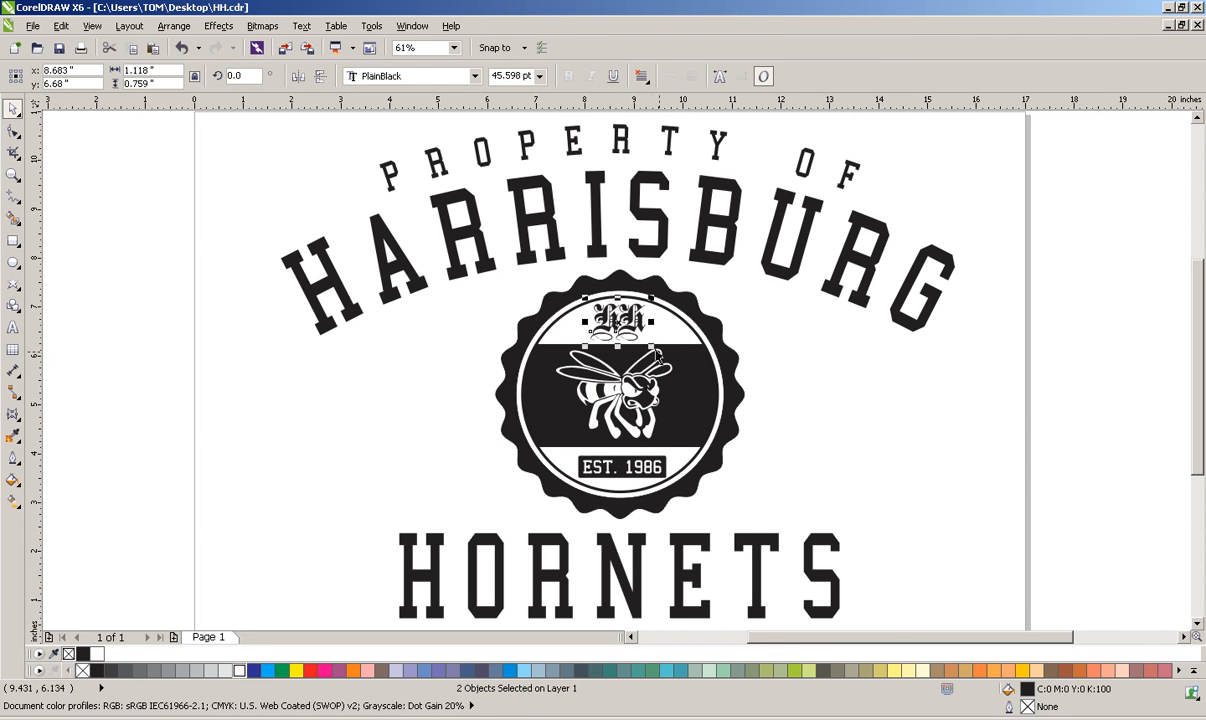
pyautogui.click(880, 398)
pyautogui.moveTo(603, 321); pyautogui.dragTo(647, 321)
pyautogui.click(909, 445)
pyautogui.click(841, 386)
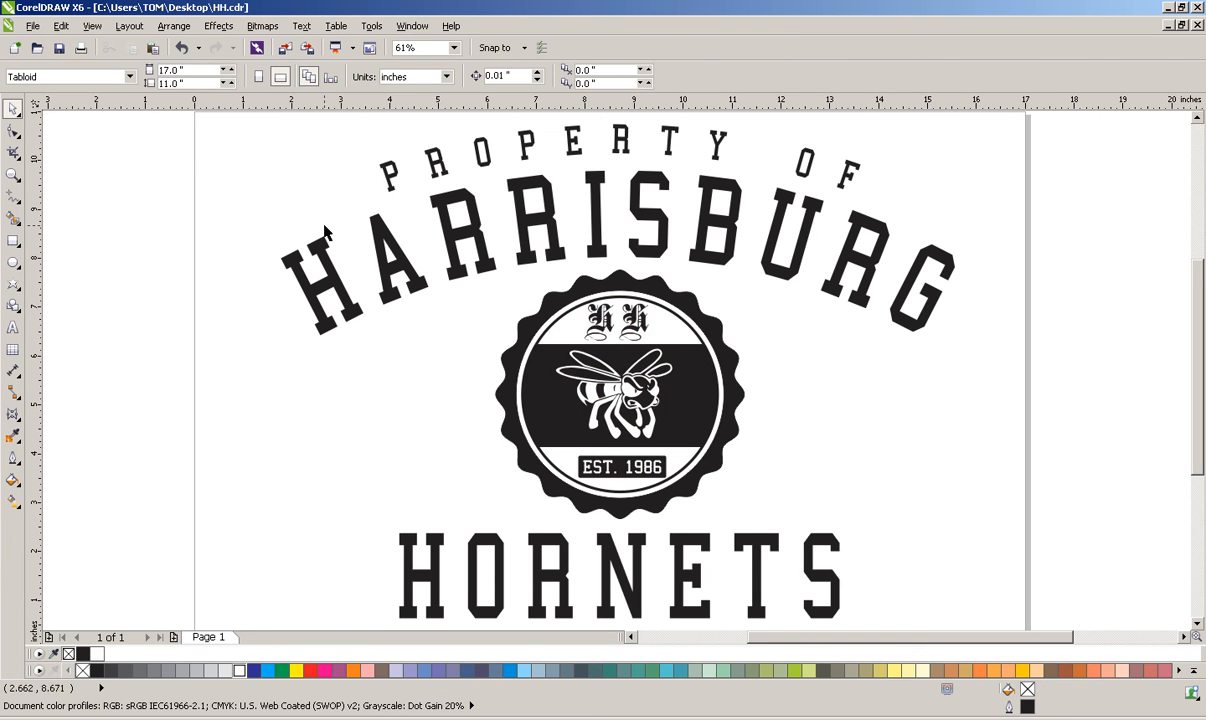
# Edit the seal's PowerClip contents, filling the band rectangle with white and removing its outline
pyautogui.click(13, 174)
pyautogui.rightClick(383, 312)
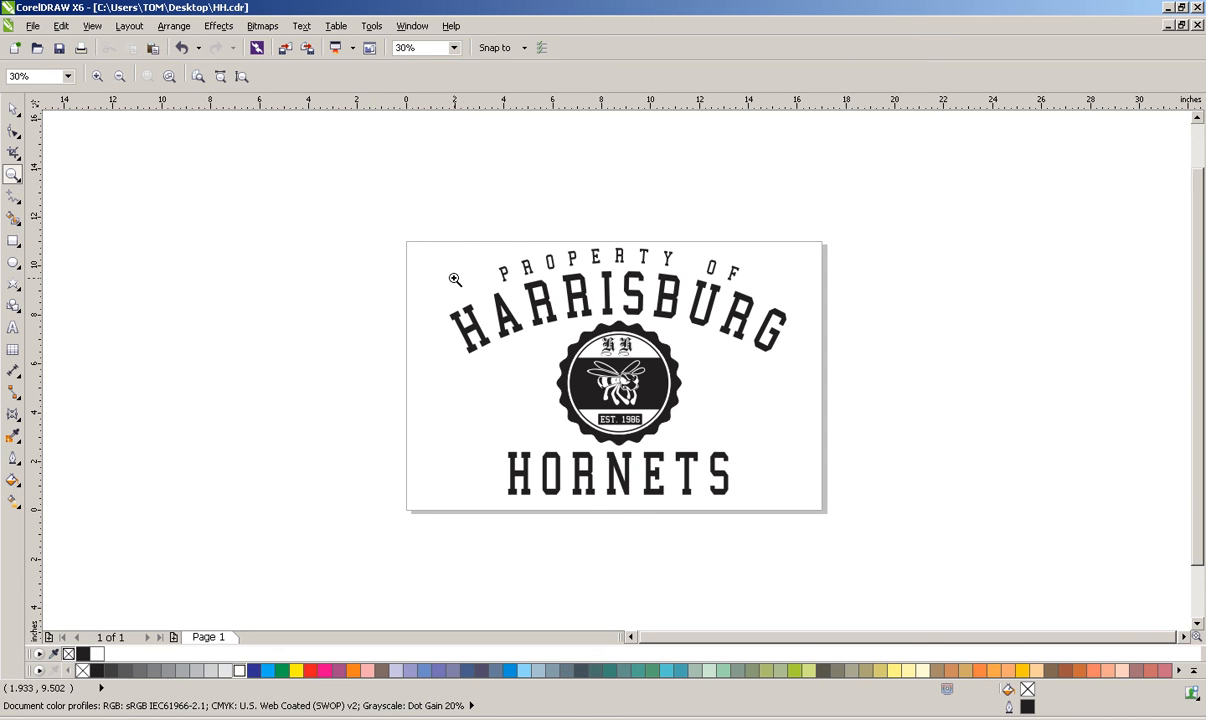
pyautogui.moveTo(368, 200); pyautogui.dragTo(836, 522)
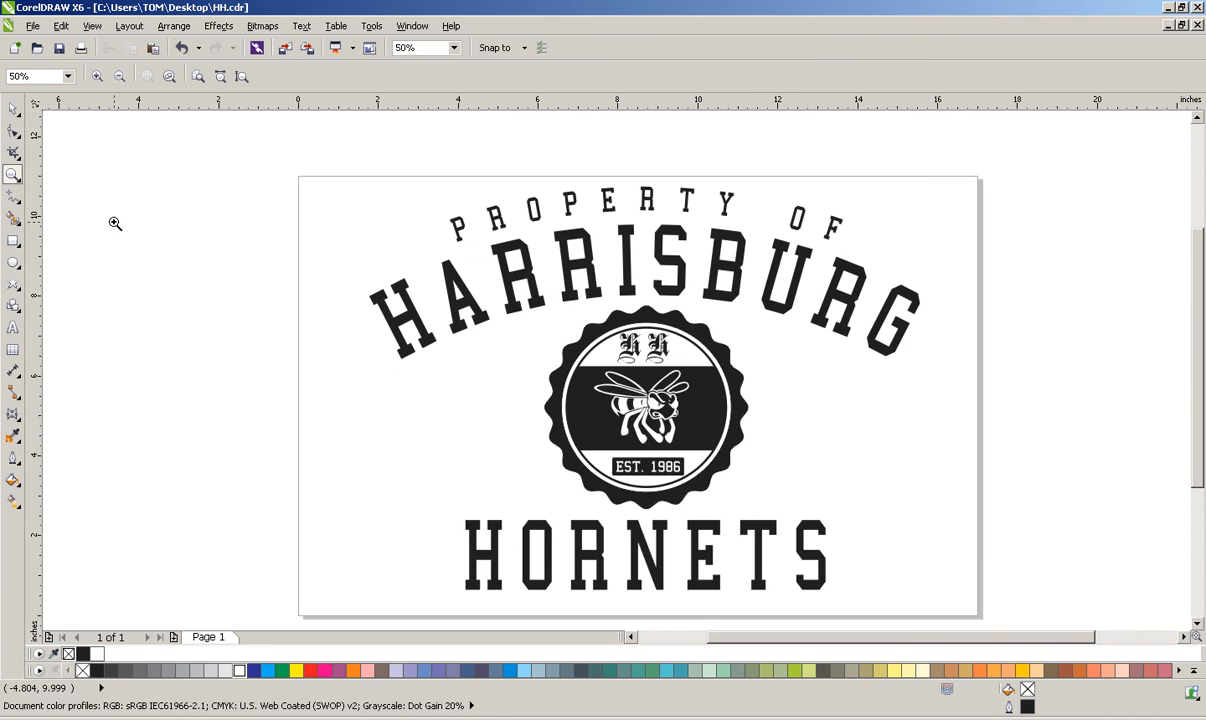
pyautogui.click(13, 108)
pyautogui.click(592, 410)
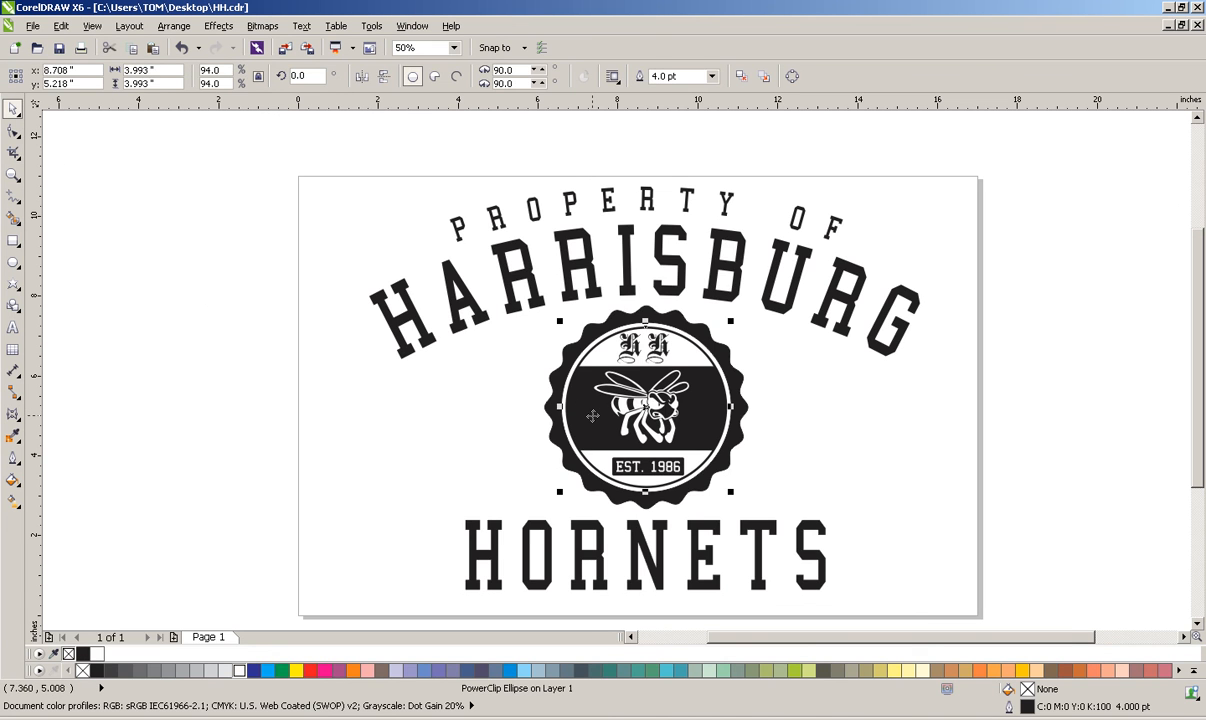
pyautogui.keyDown('ctrl'); pyautogui.click(592, 416); pyautogui.keyUp('ctrl')
pyautogui.click(751, 440)
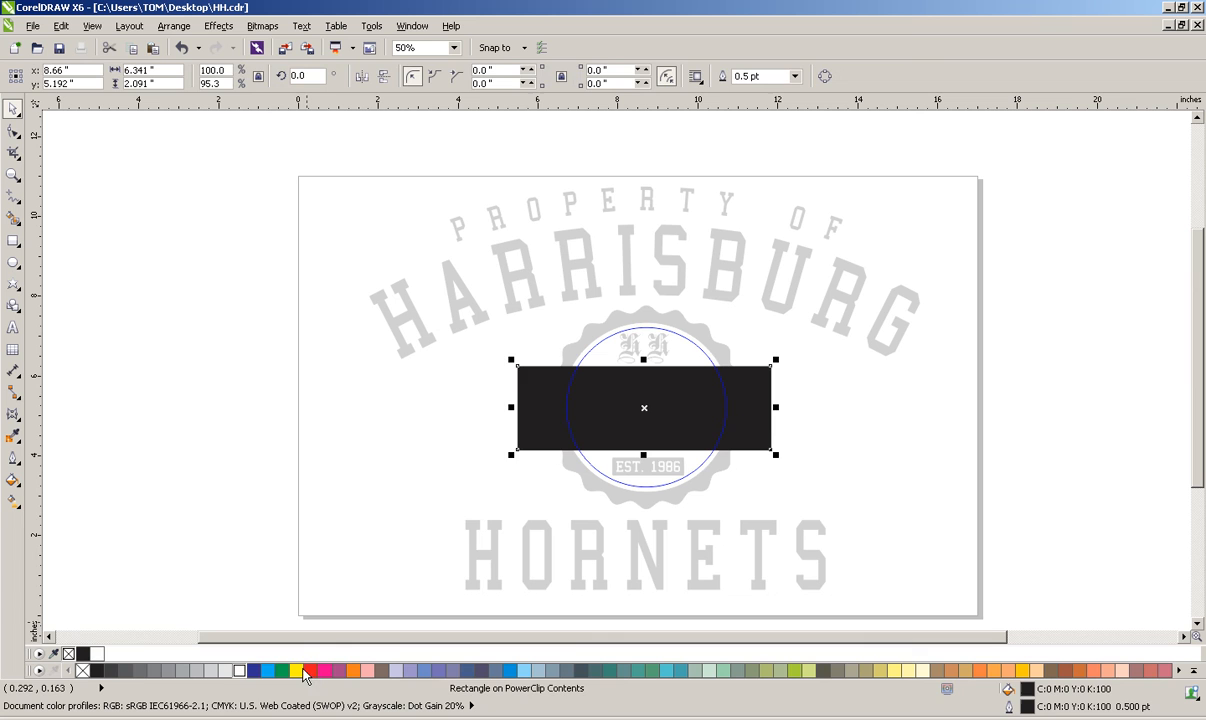
pyautogui.click(239, 670)
pyautogui.click(288, 528)
pyautogui.click(520, 450)
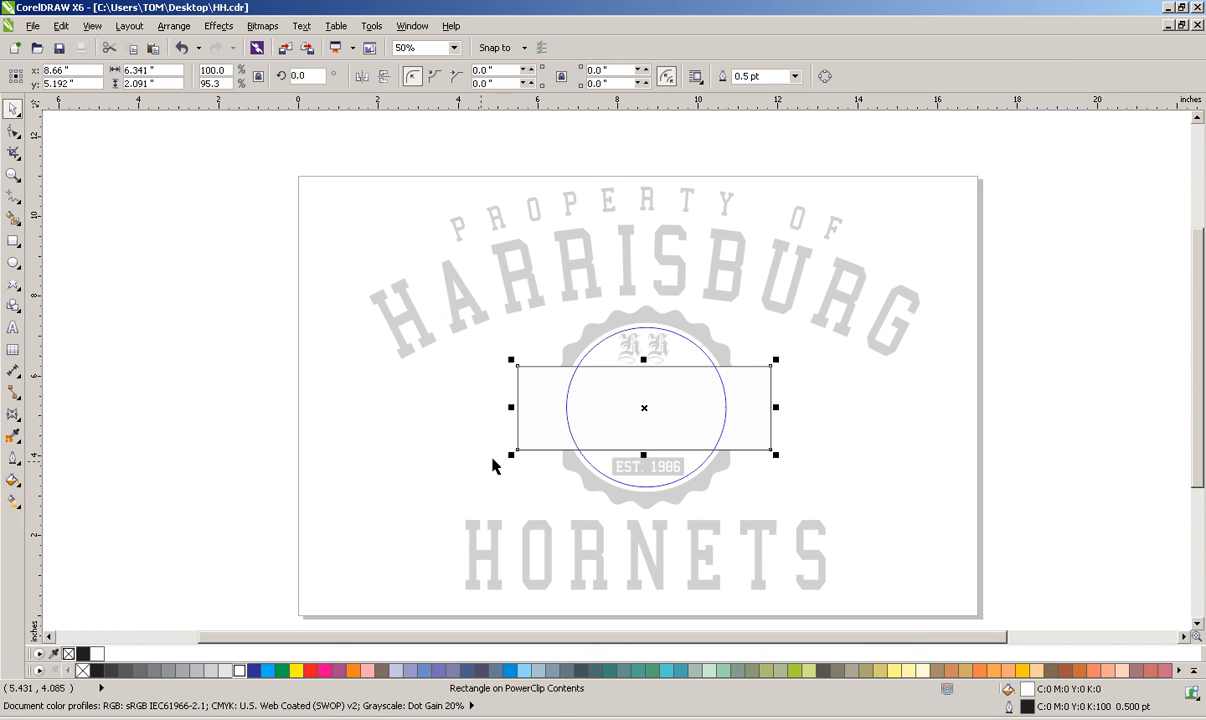
pyautogui.rightClick(69, 654)
pyautogui.click(175, 517)
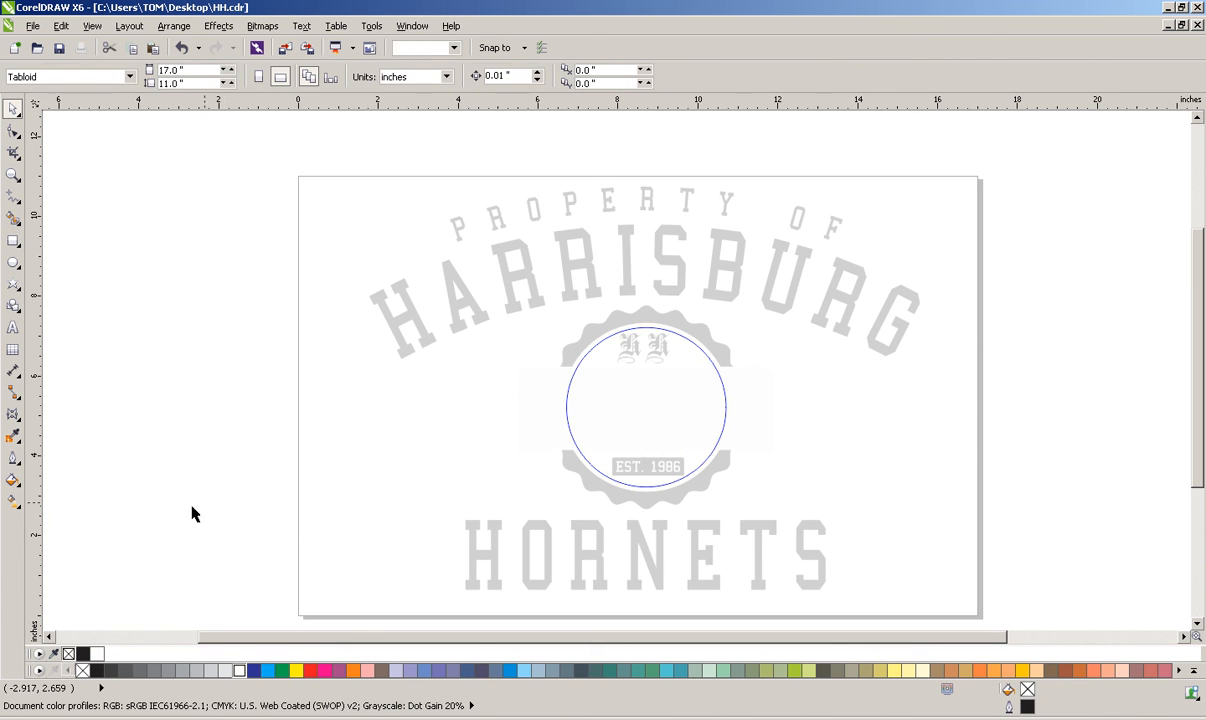
# Draw a black-filled rectangle about 10.1 by 5.5 in behind the white band and finish editing the PowerClip
pyautogui.click(13, 241)
pyautogui.moveTo(464, 291); pyautogui.dragTo(867, 512)
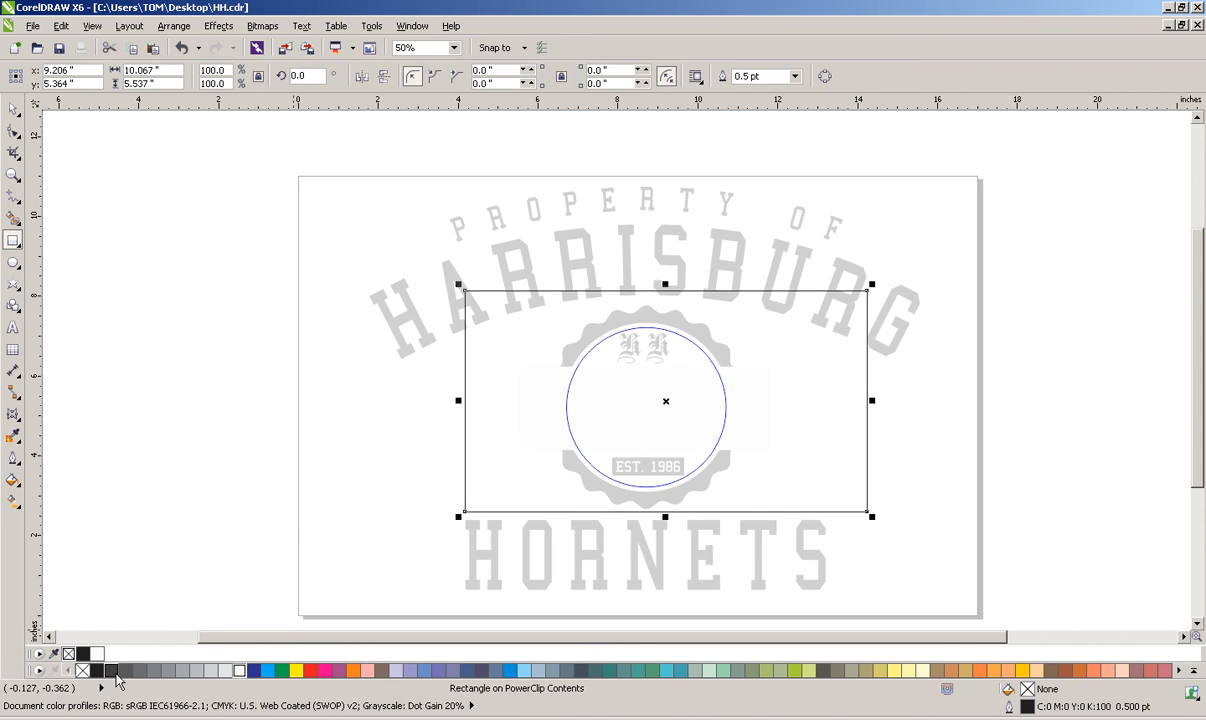
pyautogui.click(84, 653)
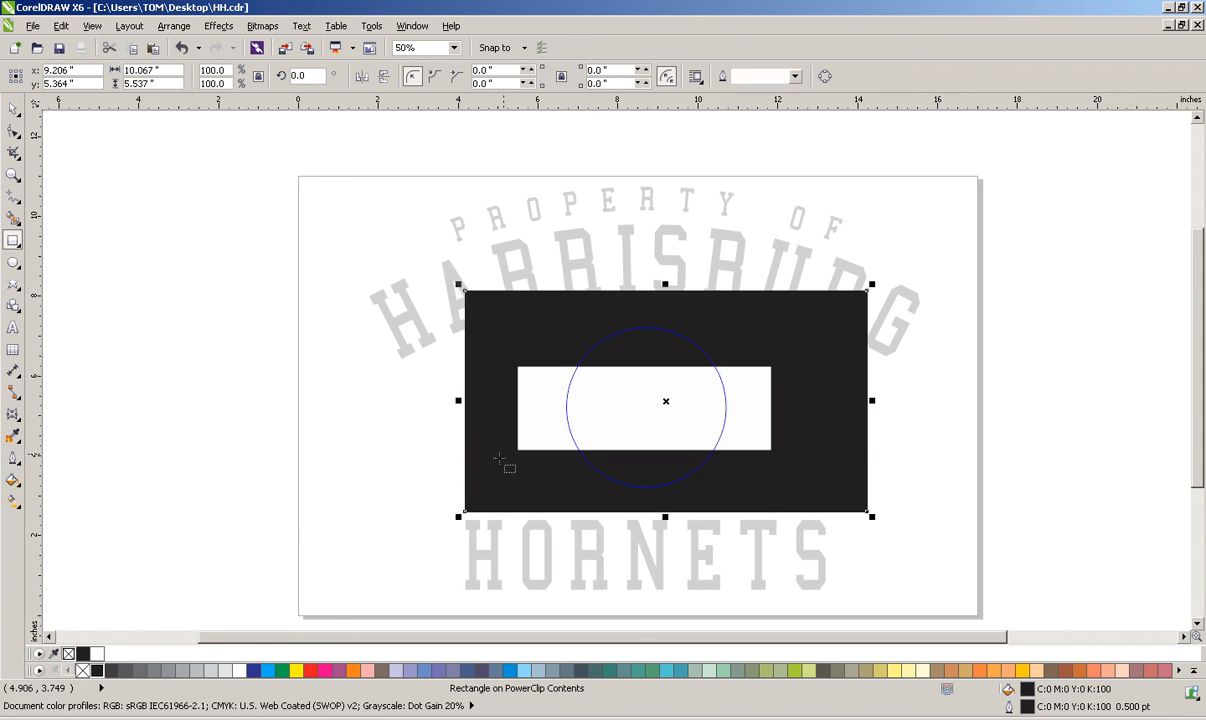
pyautogui.click(16, 116)
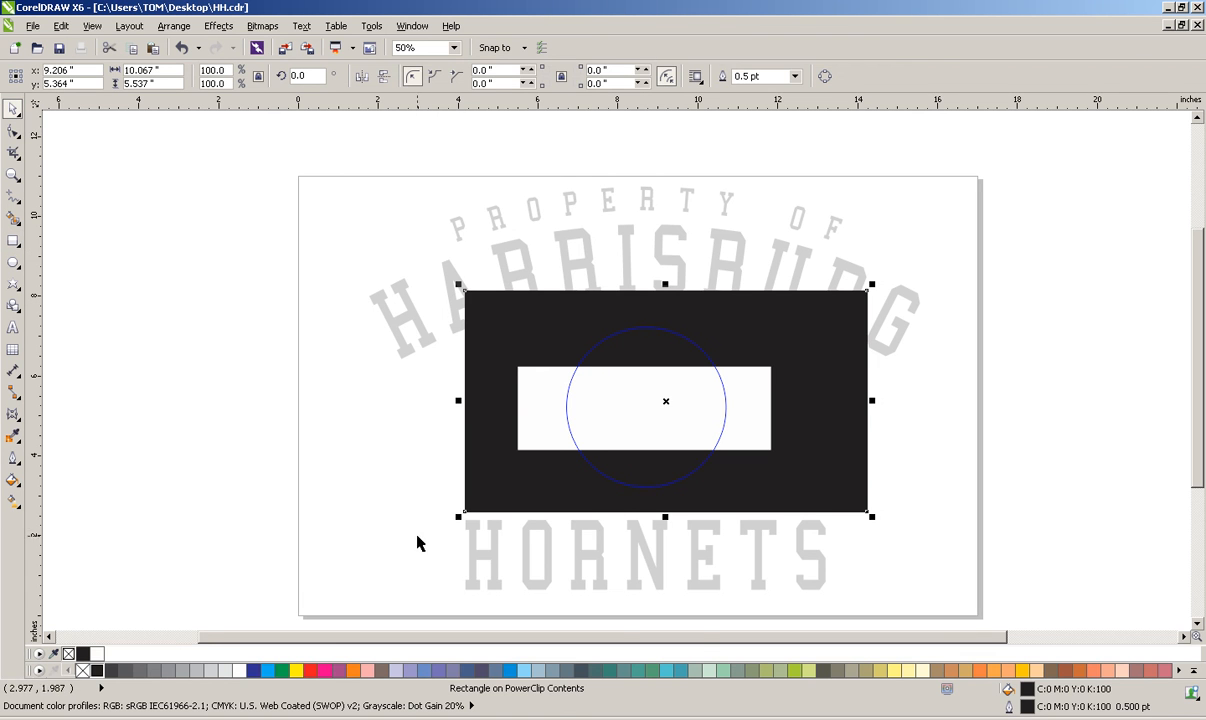
pyautogui.keyDown('ctrl'); pyautogui.click(402, 535); pyautogui.keyUp('ctrl')
pyautogui.click(876, 443)
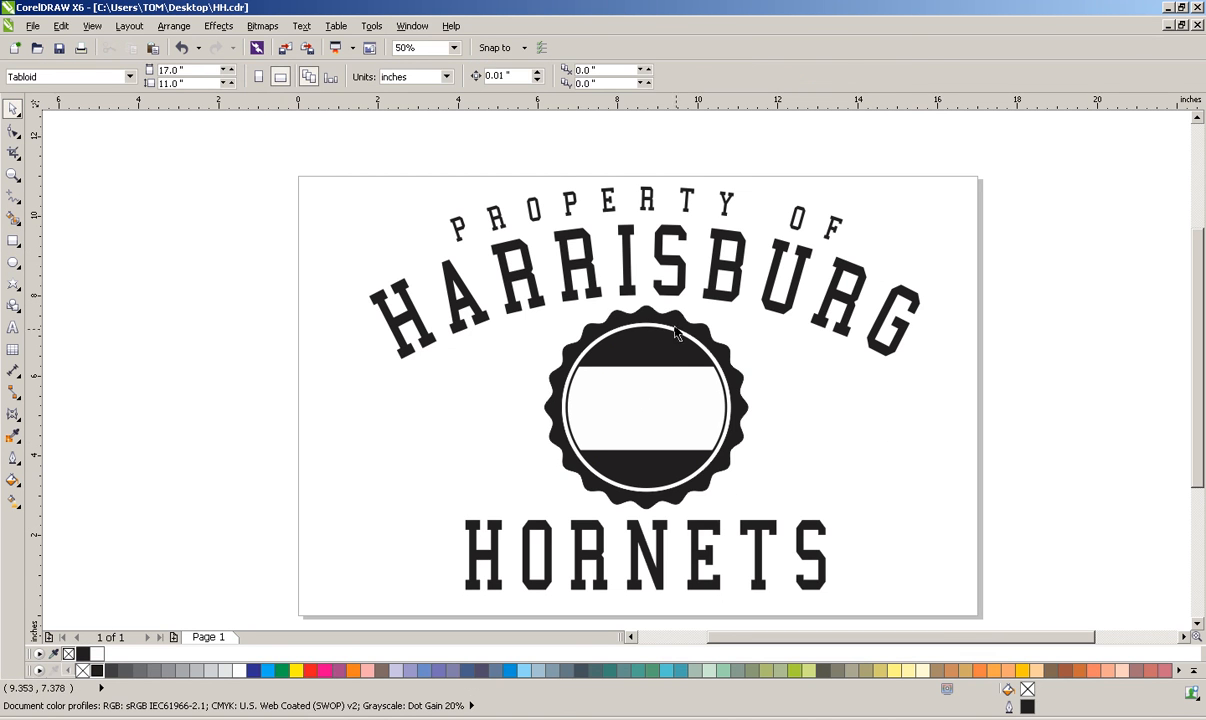
# Fill the two H letters and the EST. 1986 label with white
pyautogui.click(656, 356)
pyautogui.click(824, 363)
pyautogui.moveTo(786, 379); pyautogui.dragTo(518, 287)
pyautogui.click(240, 670)
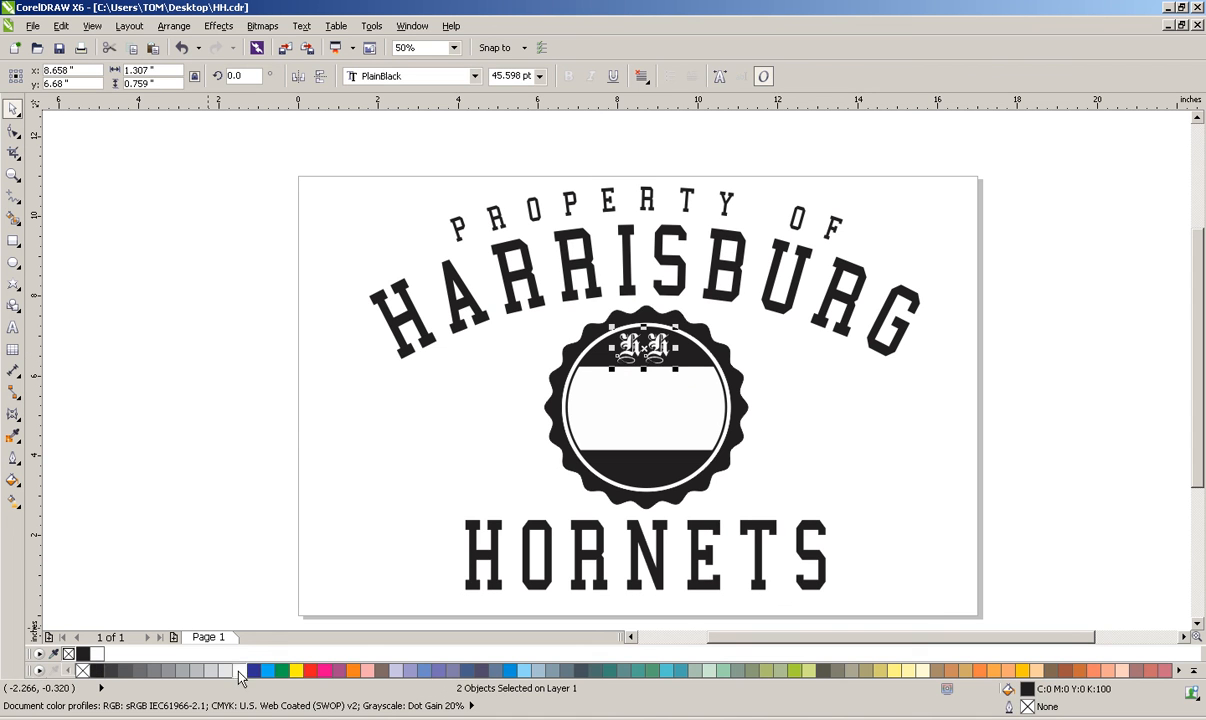
pyautogui.moveTo(855, 430); pyautogui.dragTo(452, 600)
pyautogui.click(241, 670)
# Fill the hornet with black
pyautogui.click(868, 410)
pyautogui.moveTo(833, 358); pyautogui.dragTo(545, 456)
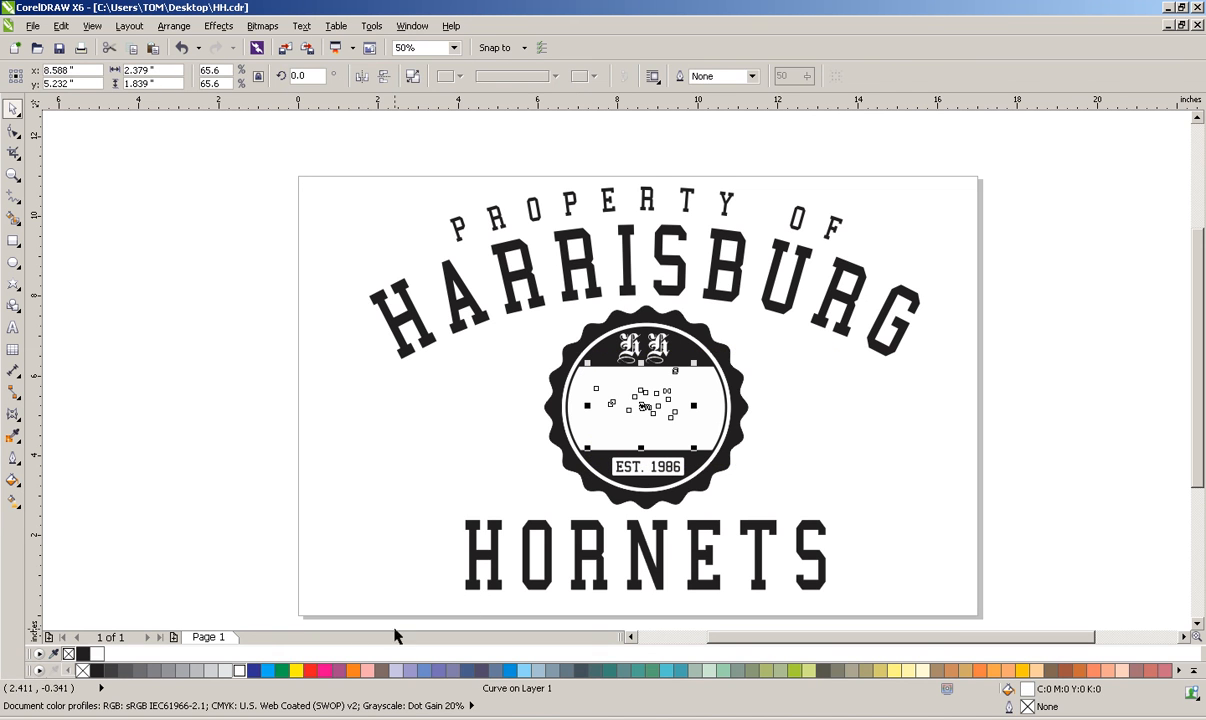
pyautogui.click(100, 670)
pyautogui.click(280, 457)
# Enlarge the hornet to about 2.62 by 1.90 in and nudge it down slightly within the white band
pyautogui.click(667, 413)
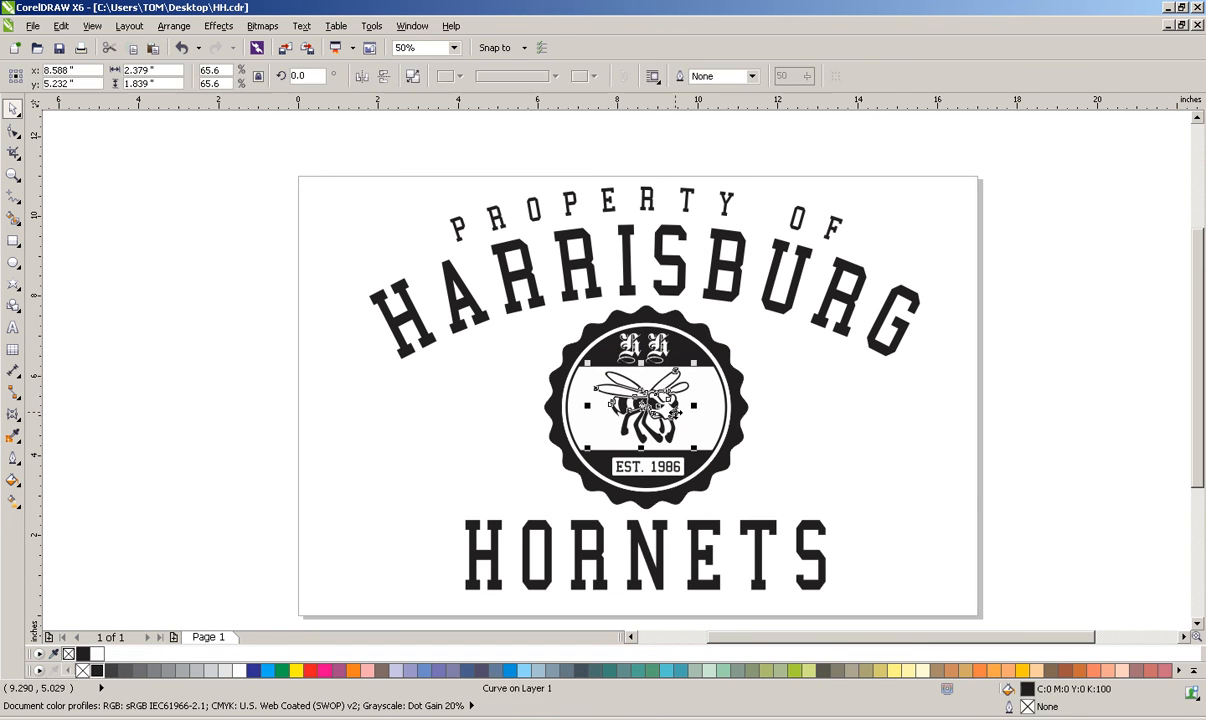
pyautogui.moveTo(695, 369); pyautogui.dragTo(699, 405)
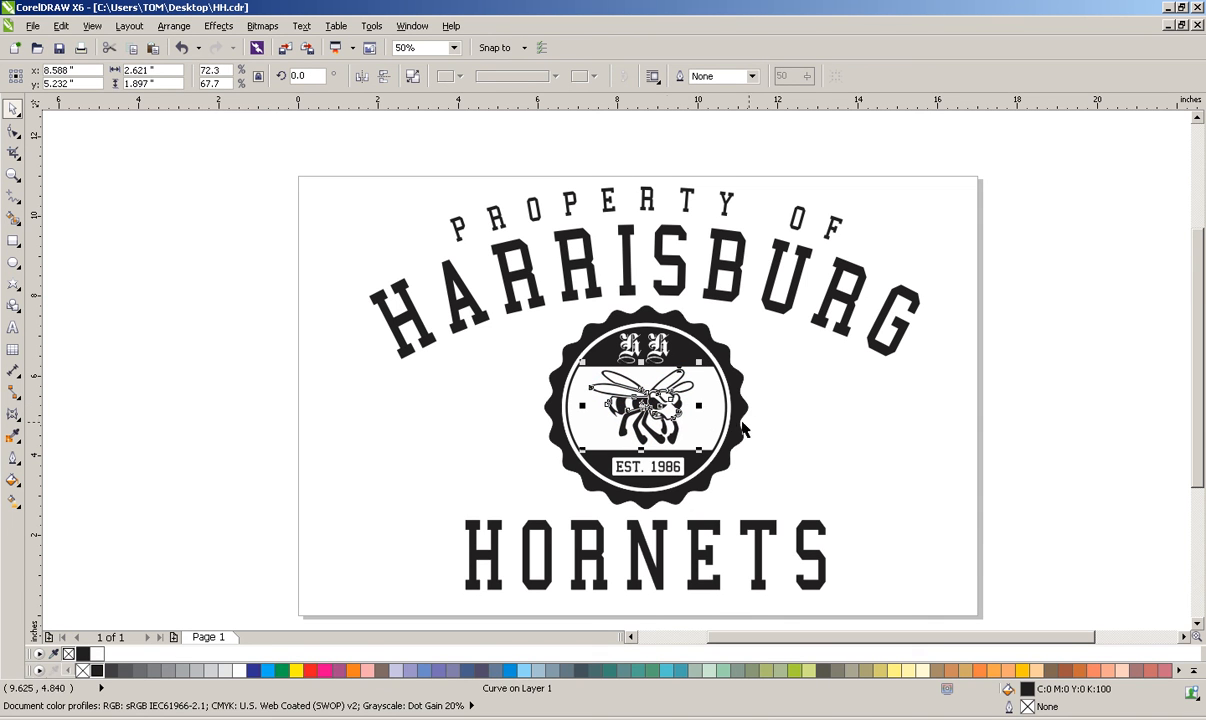
pyautogui.press('Down')
pyautogui.press('Down')
pyautogui.click(147, 465)
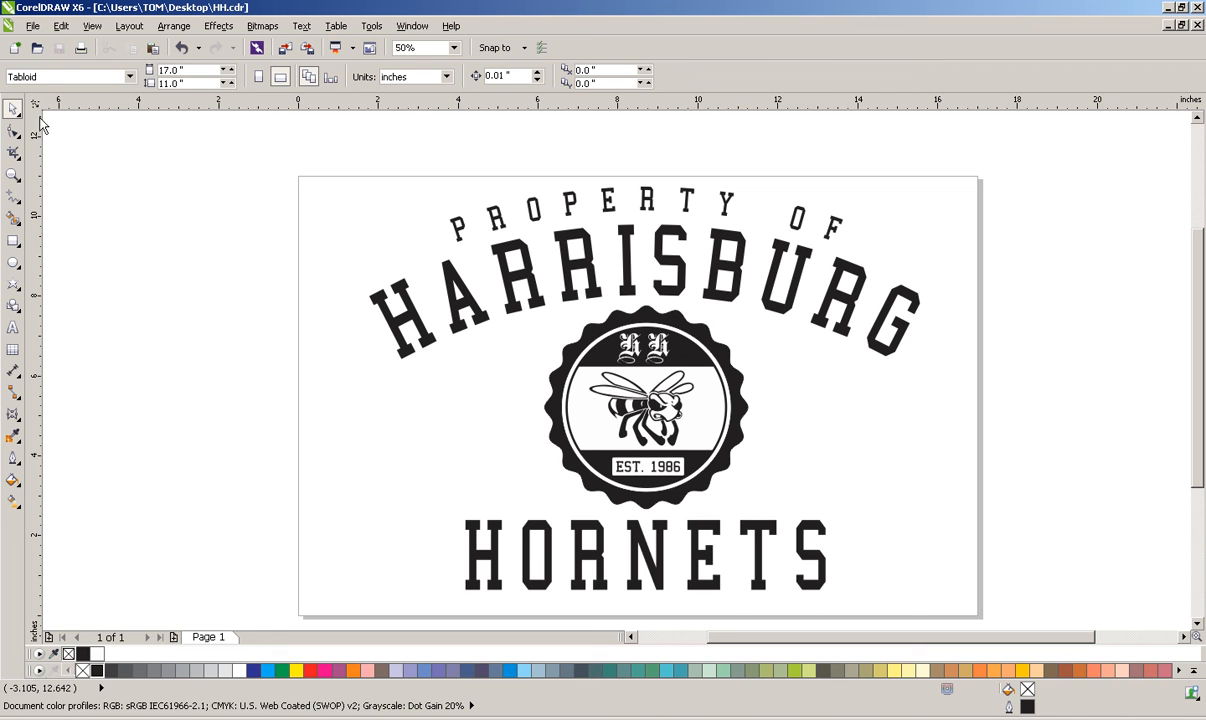
# Import the texture1 JPEG image from the Desktop and place it on the page at its original size
pyautogui.click(287, 49)
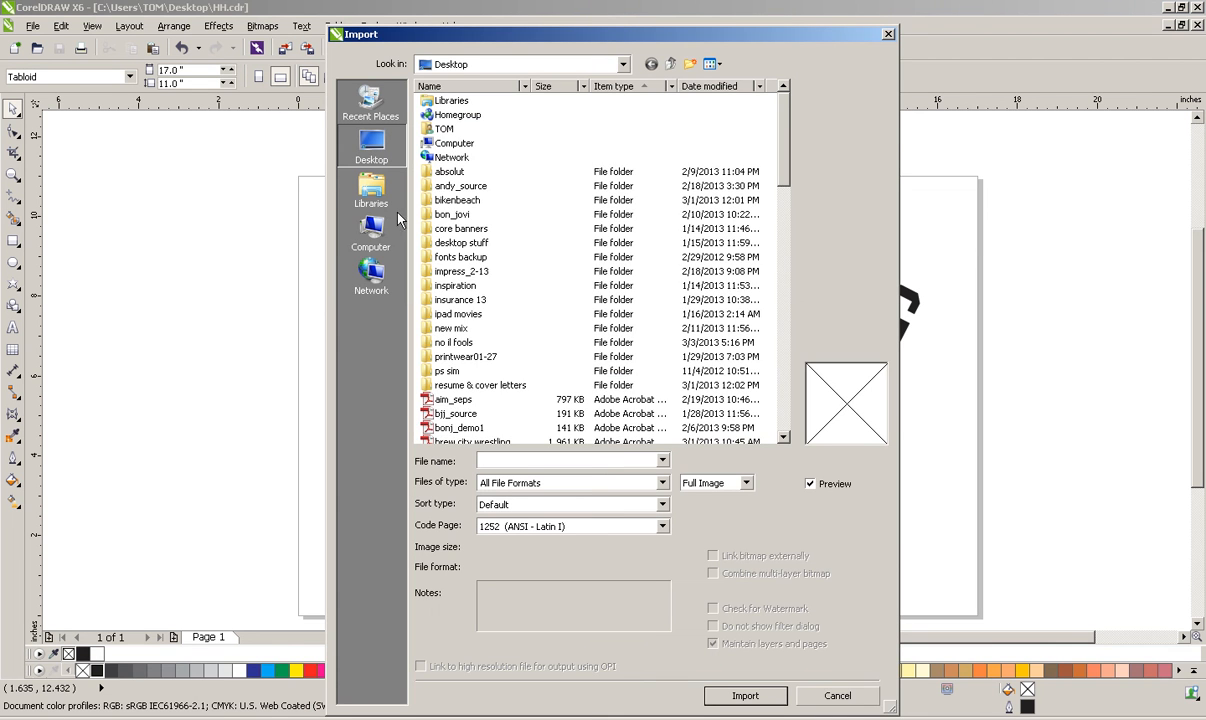
pyautogui.scroll(-10, 548, 315)
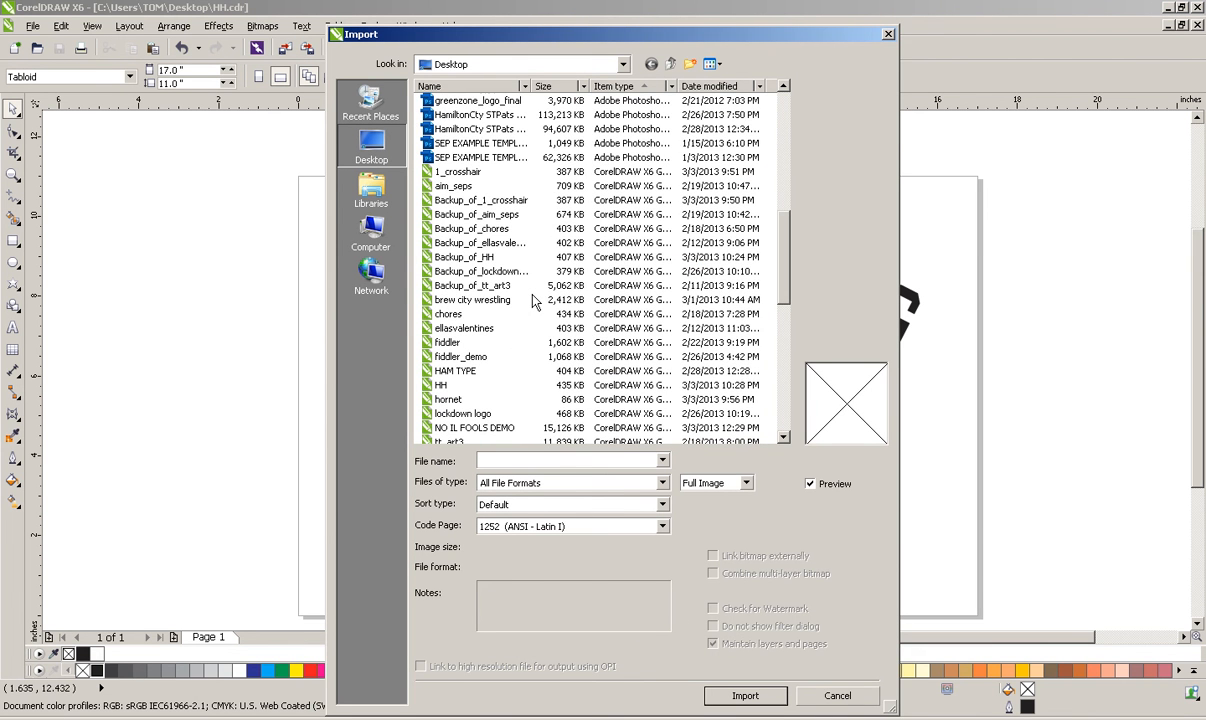
pyautogui.scroll(4, 533, 301)
pyautogui.scroll(-11, 533, 301)
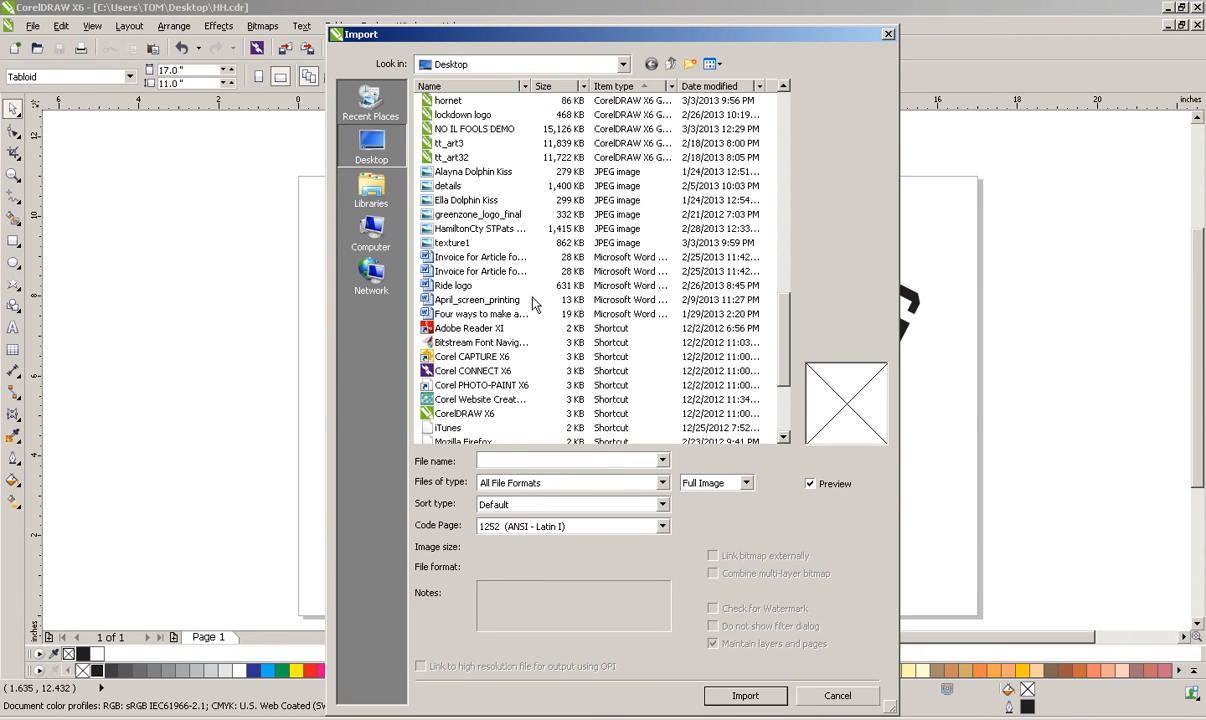
pyautogui.scroll(2, 508, 262)
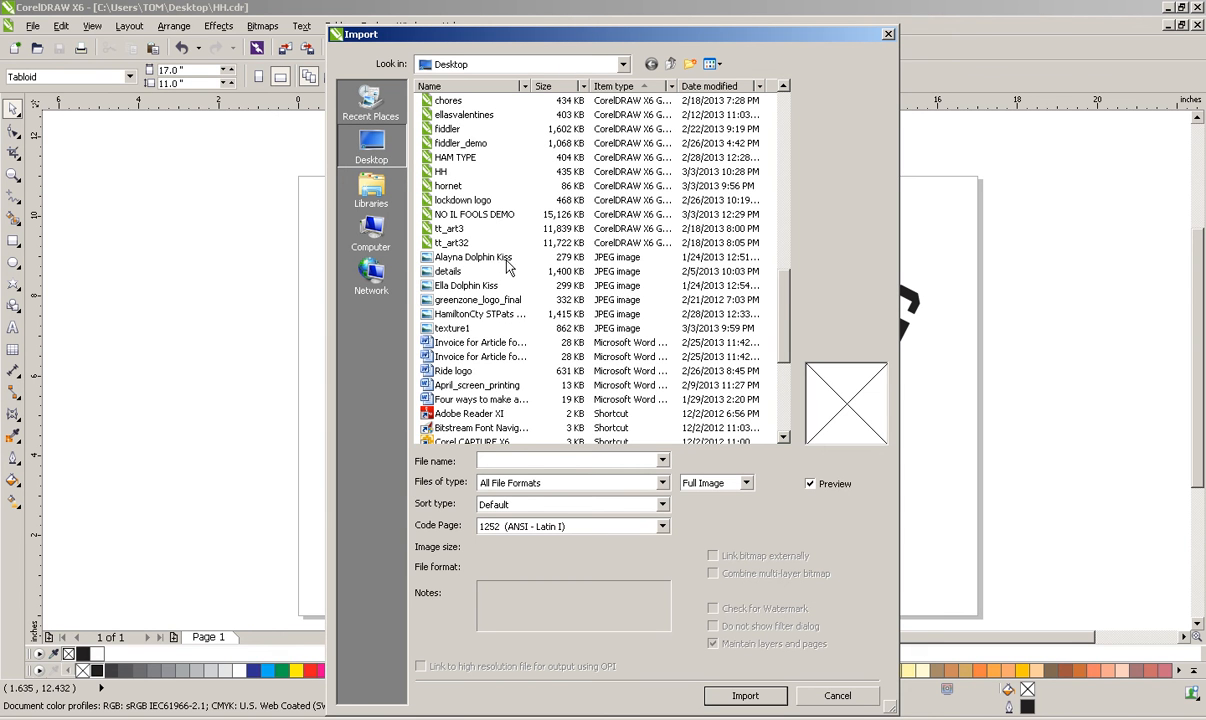
pyautogui.click(452, 329)
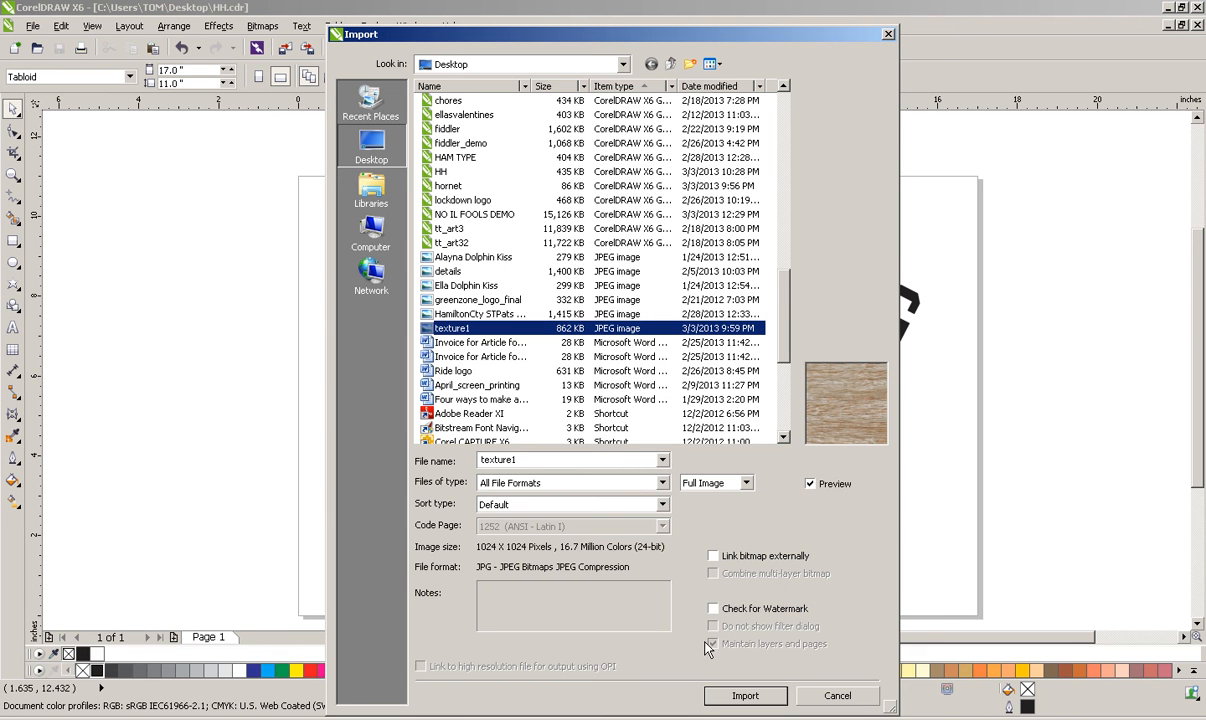
pyautogui.click(748, 695)
pyautogui.click(248, 228)
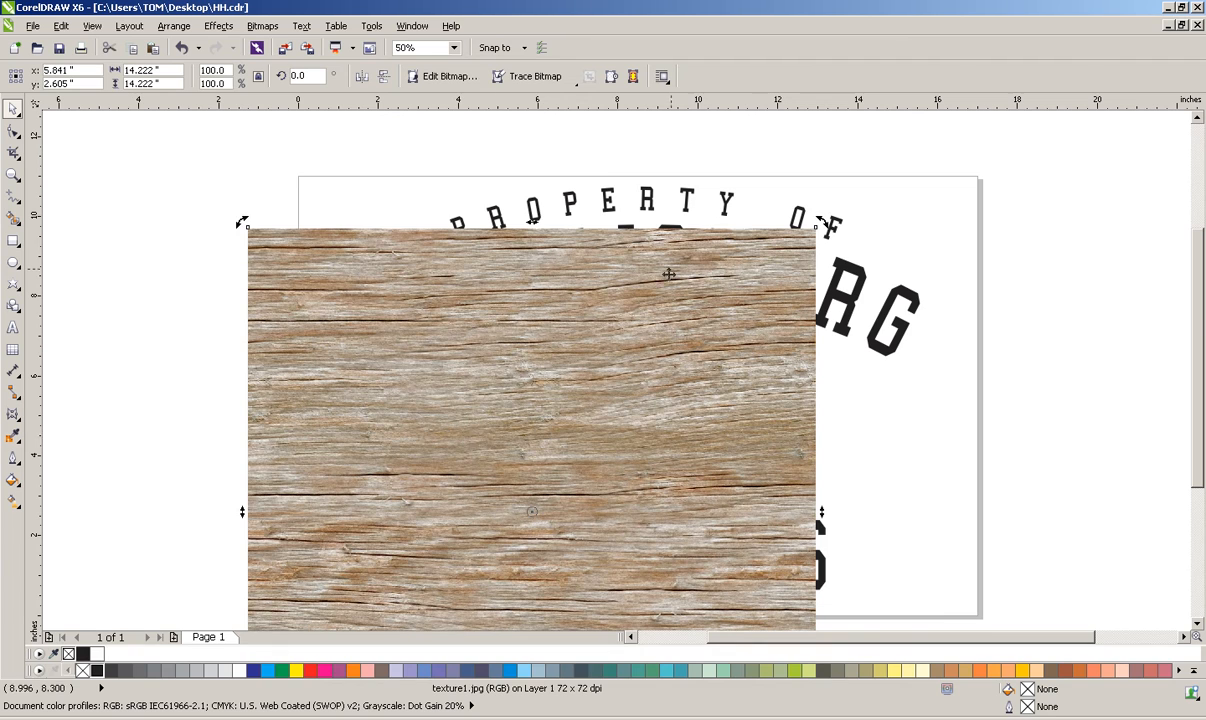
# Rotate the wood texture 90 degrees, move it over the design and stretch it to about 16.16 in wide
pyautogui.moveTo(824, 223); pyautogui.dragTo(291, 275)
pyautogui.moveTo(435, 359); pyautogui.dragTo(501, 304)
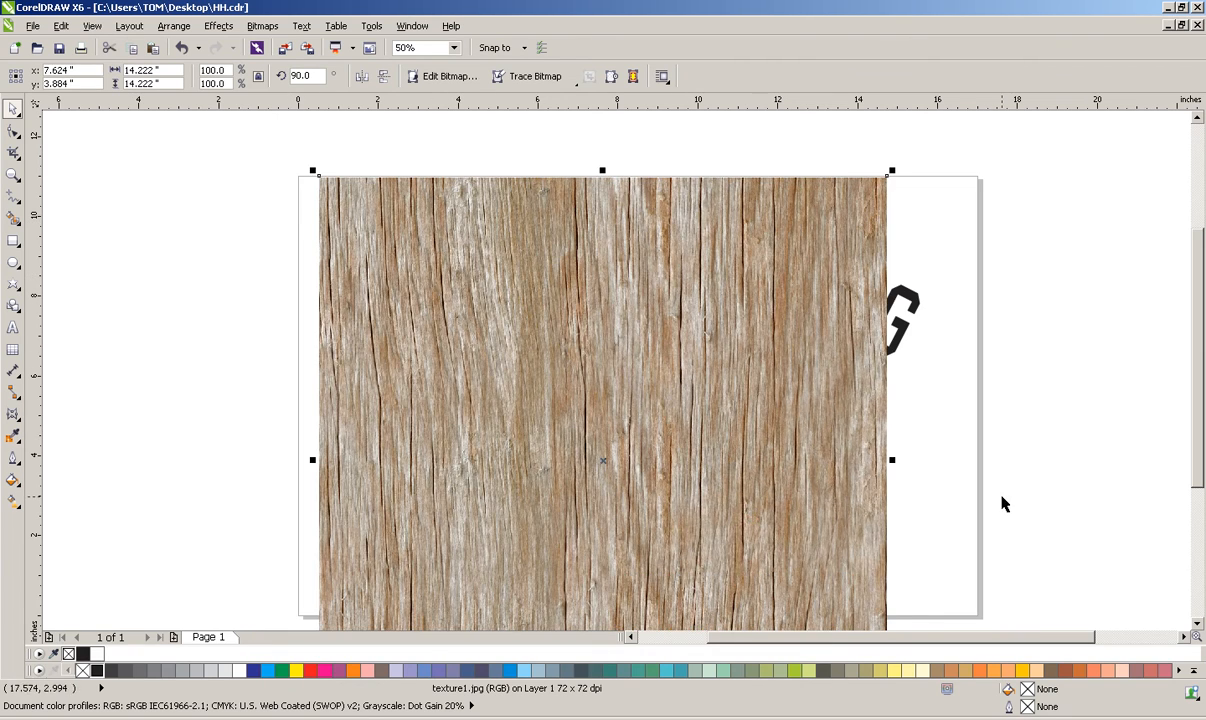
pyautogui.moveTo(890, 459); pyautogui.dragTo(968, 460)
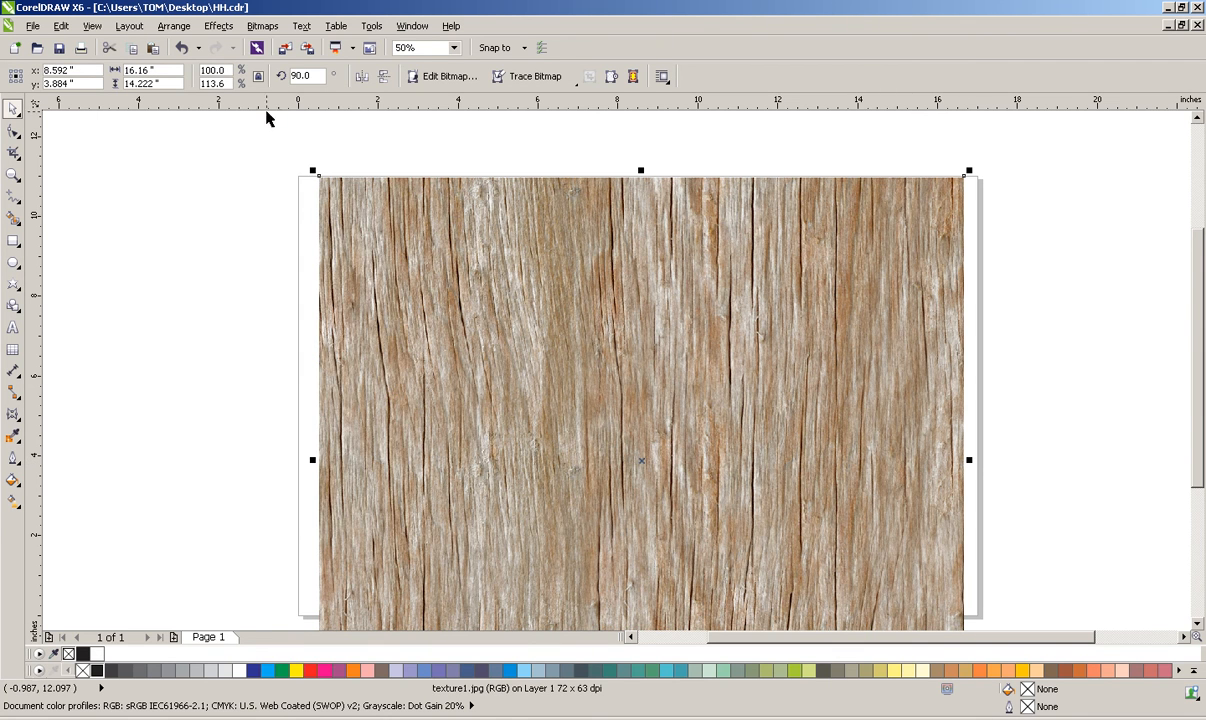
# Convert the wood texture bitmap to grayscale mode
pyautogui.click(262, 26)
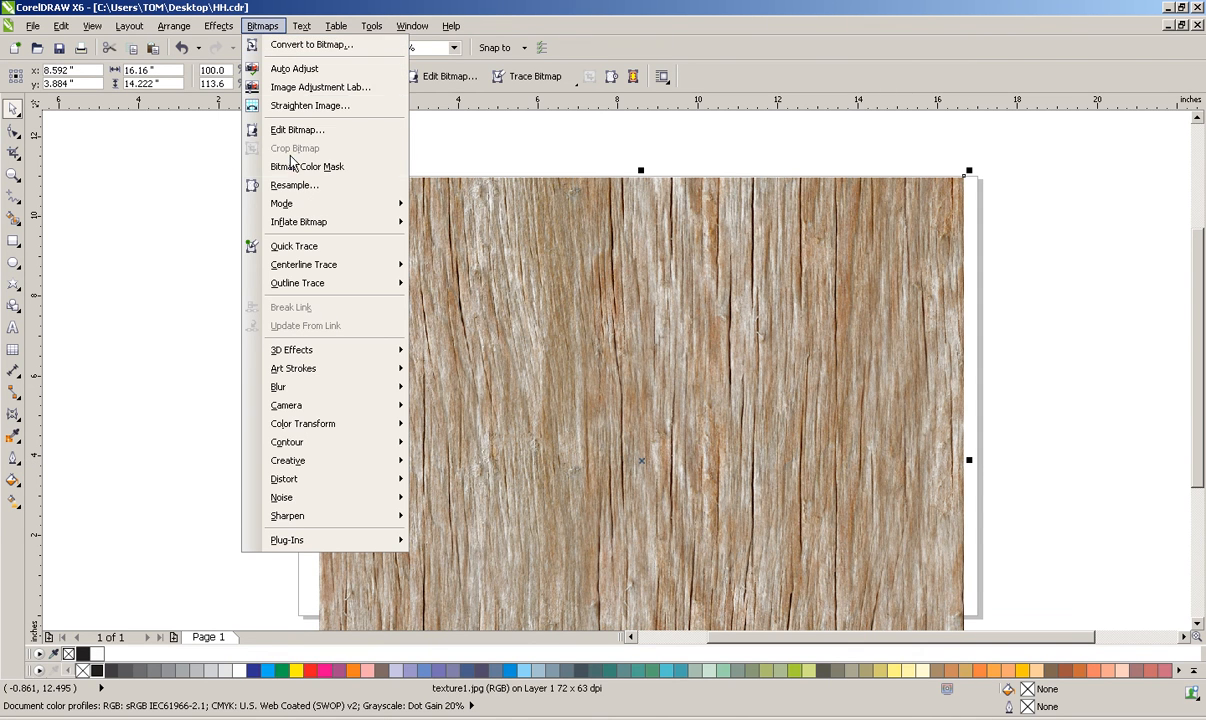
pyautogui.moveTo(282, 200)
pyautogui.click(462, 223)
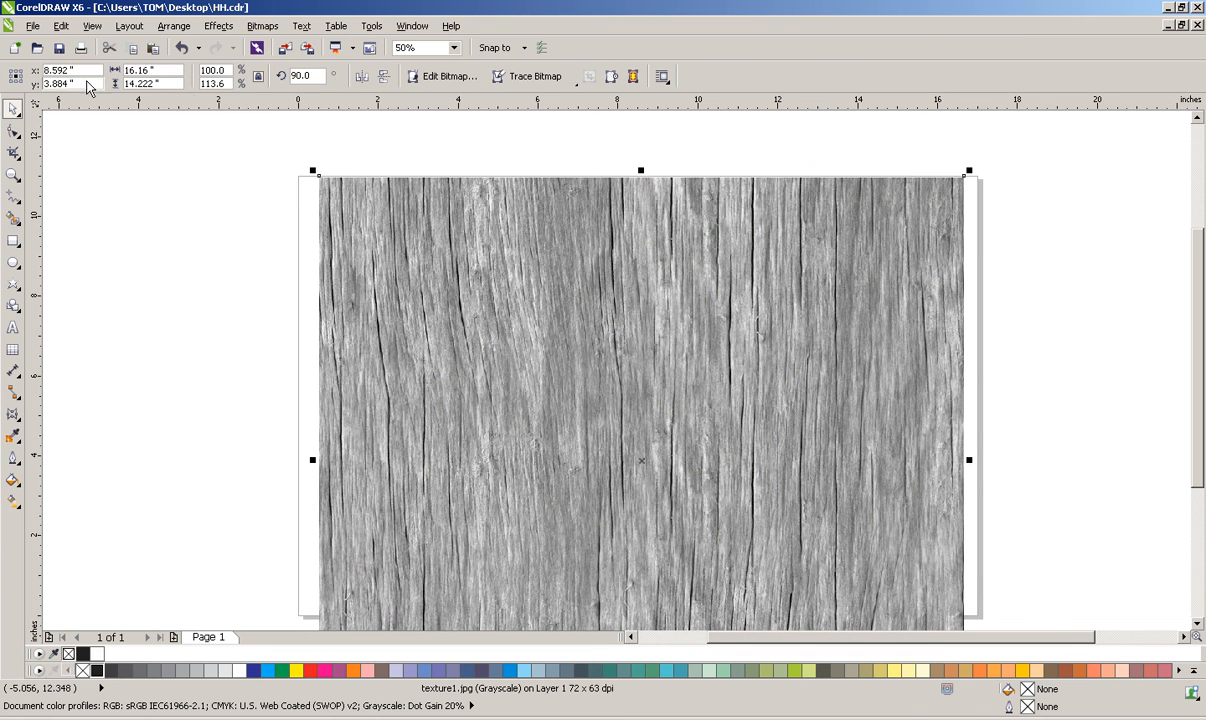
# Open the Tone Curve adjustment for the grayscale wood texture
pyautogui.click(216, 26)
pyautogui.moveTo(245, 44)
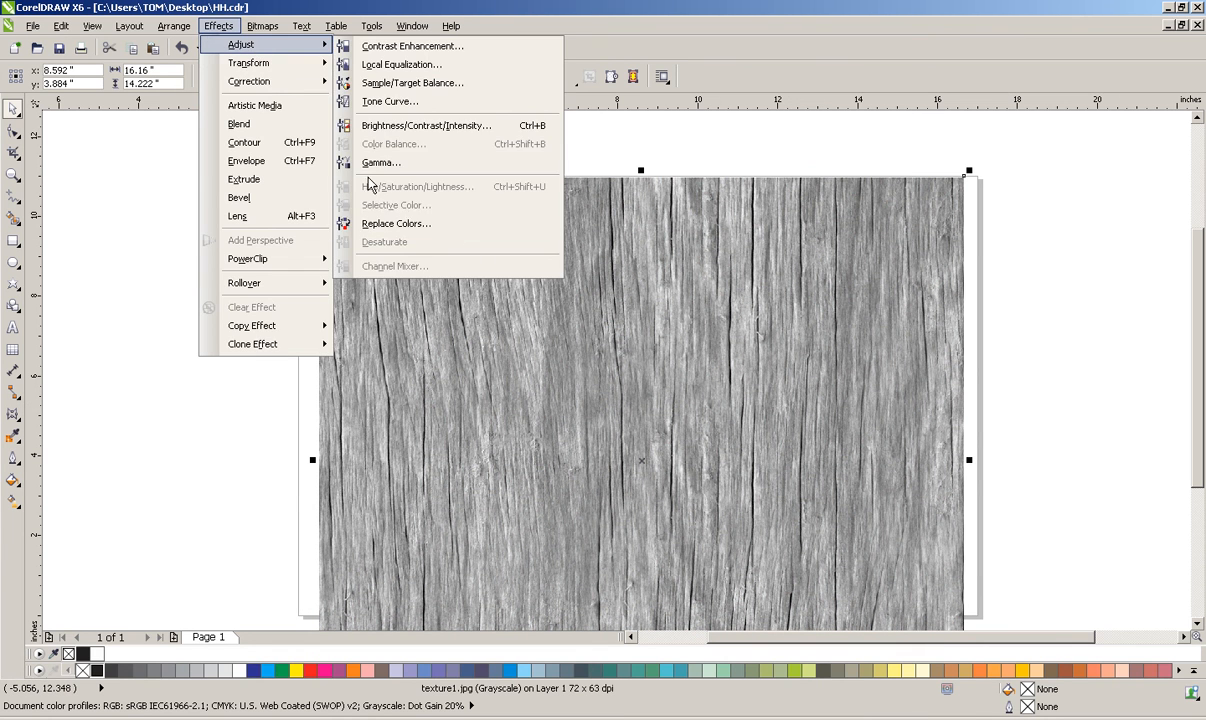
pyautogui.click(376, 101)
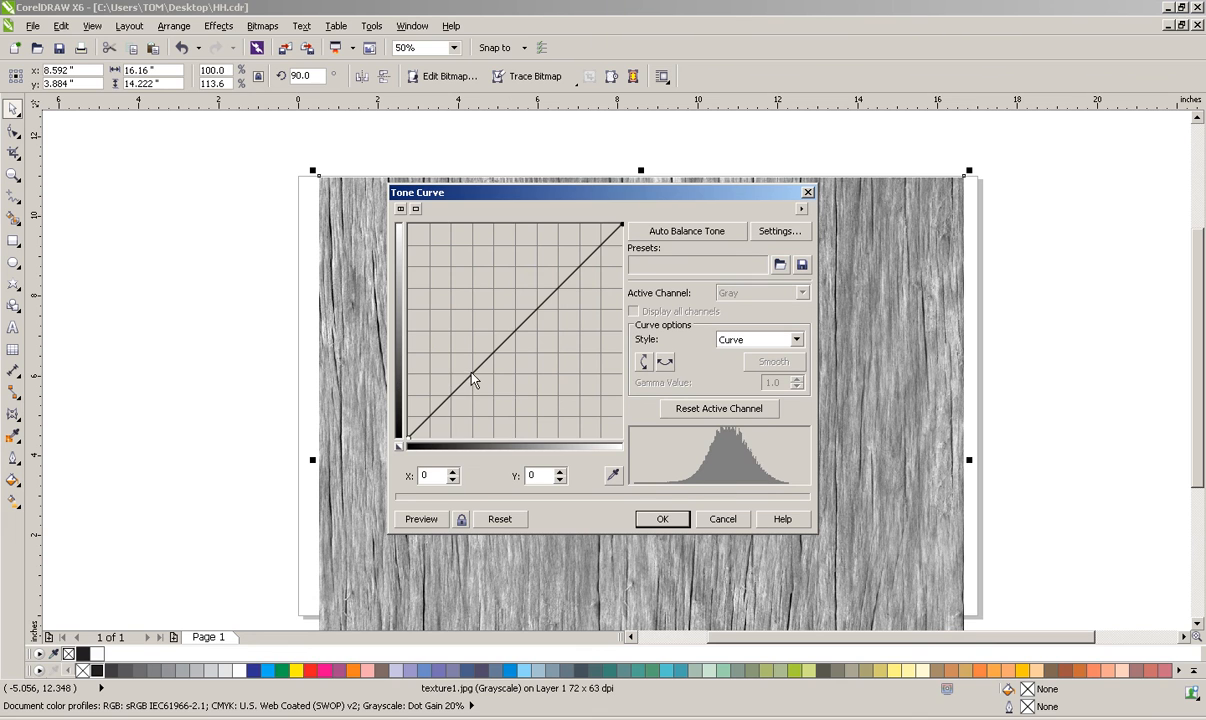
pyautogui.moveTo(472, 379); pyautogui.dragTo(454, 437)
pyautogui.moveTo(589, 292); pyautogui.dragTo(473, 275)
pyautogui.click(424, 519)
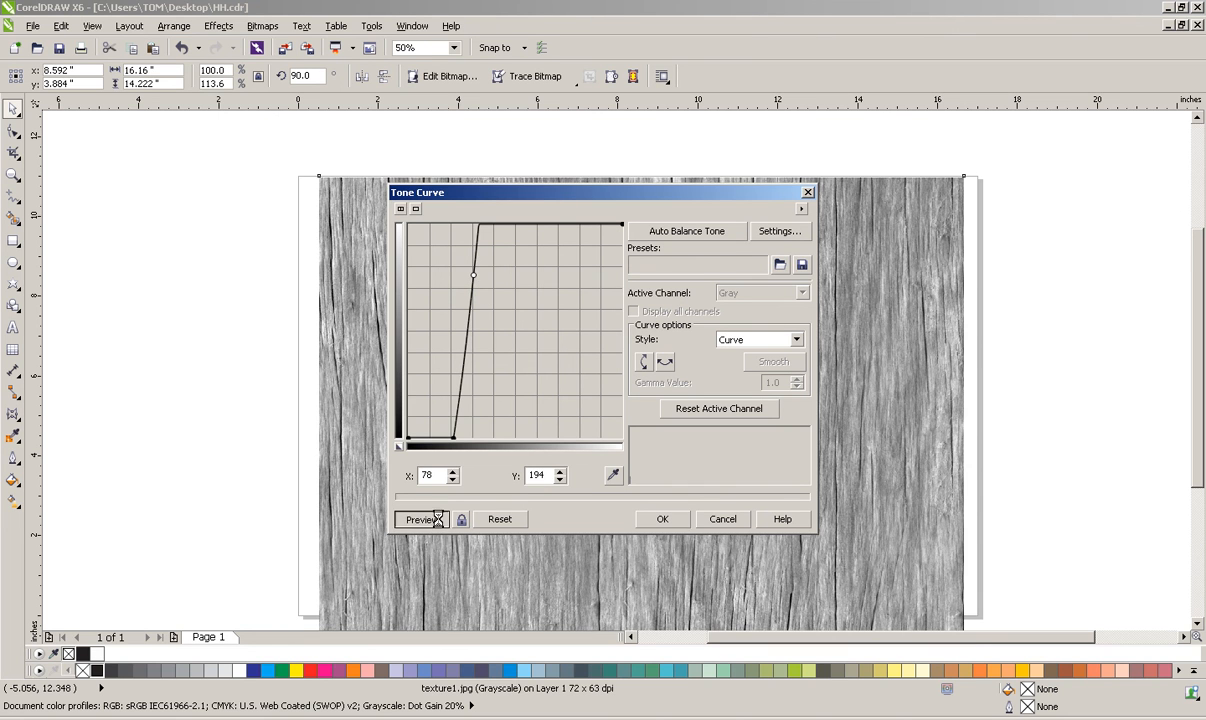
pyautogui.moveTo(474, 274); pyautogui.dragTo(619, 226)
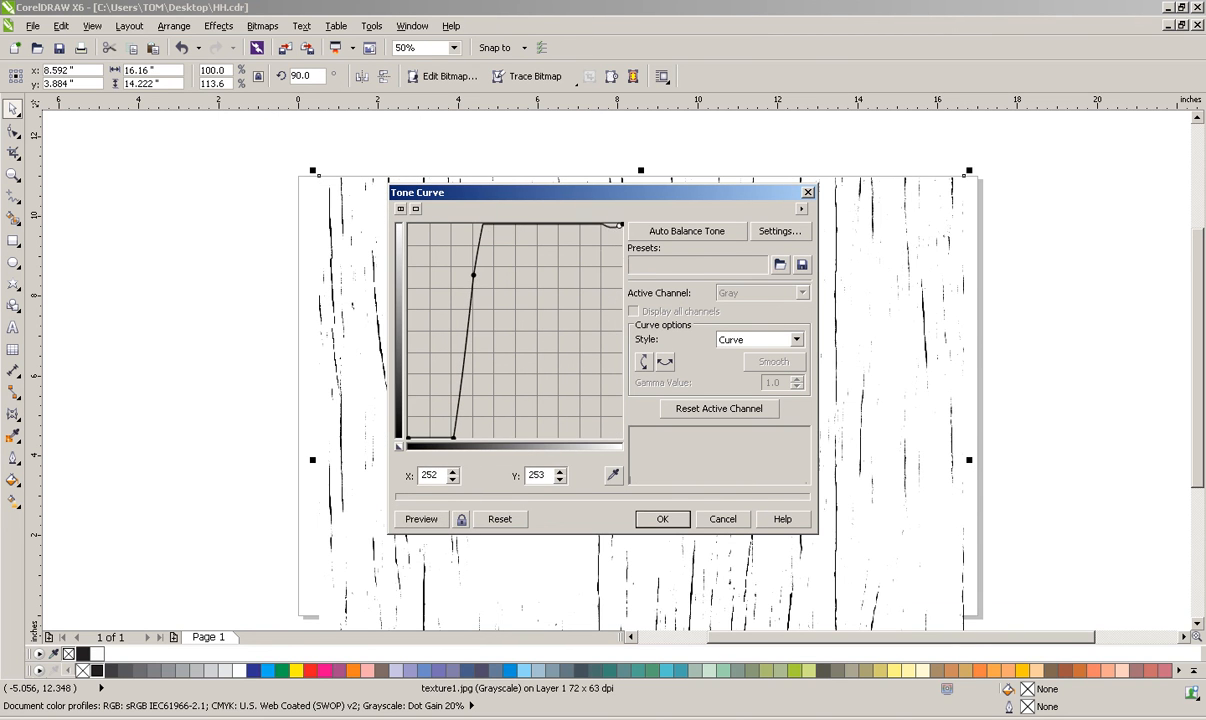
pyautogui.click(499, 519)
# Apply a near-vertical tone curve to the wood texture, with points at about X 105, Y 4 and X 111, Y 168
pyautogui.moveTo(478, 378); pyautogui.dragTo(496, 433)
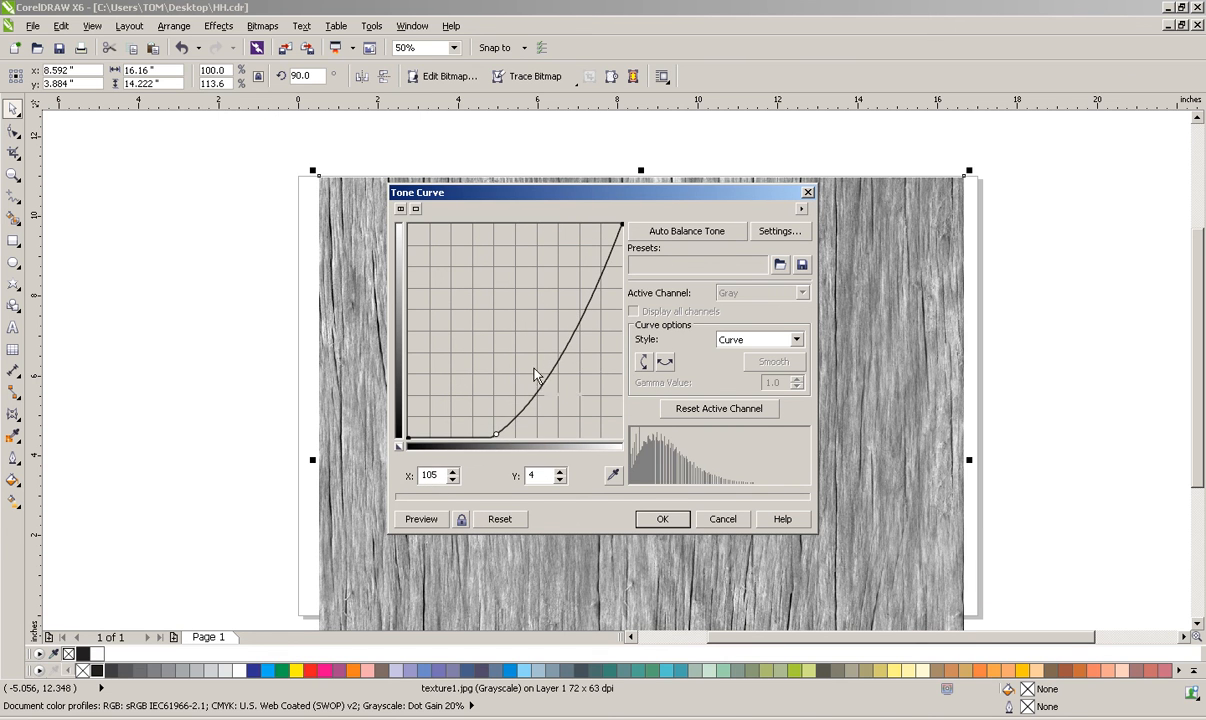
pyautogui.moveTo(572, 340); pyautogui.dragTo(501, 297)
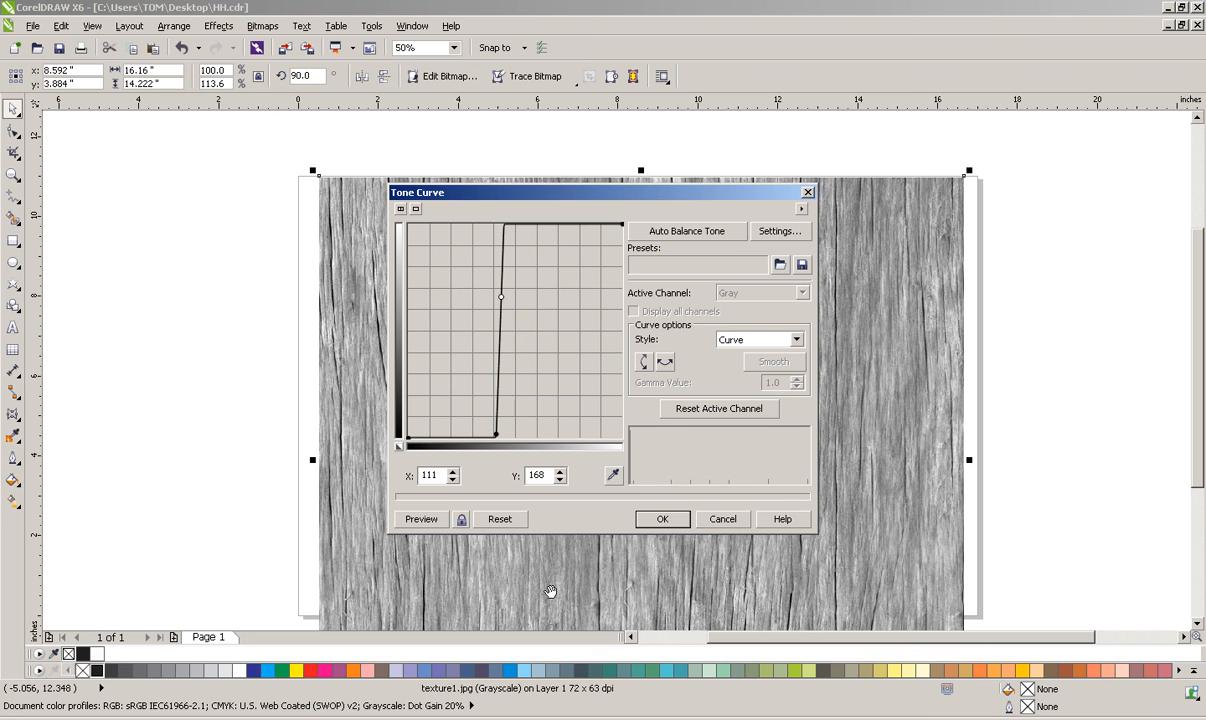
pyautogui.click(426, 520)
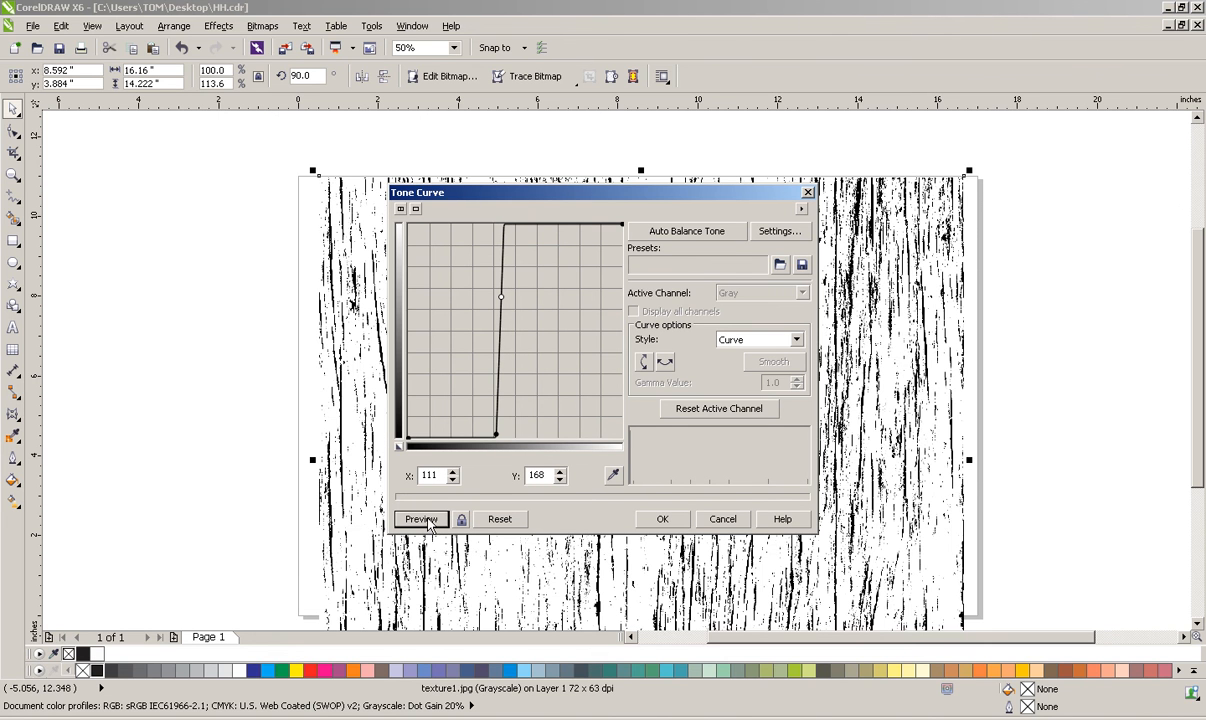
pyautogui.click(660, 519)
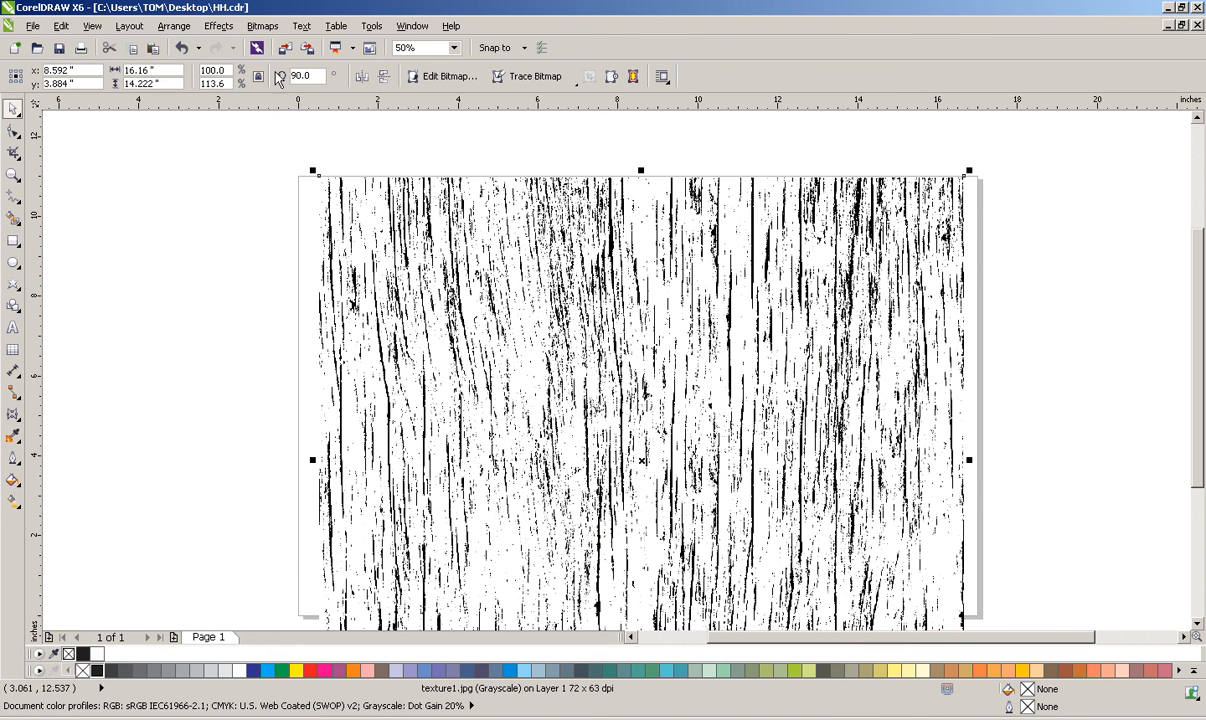
# Convert the wood texture to a 1-bit black and white bitmap using the Line Art conversion method
pyautogui.click(262, 26)
pyautogui.moveTo(304, 204)
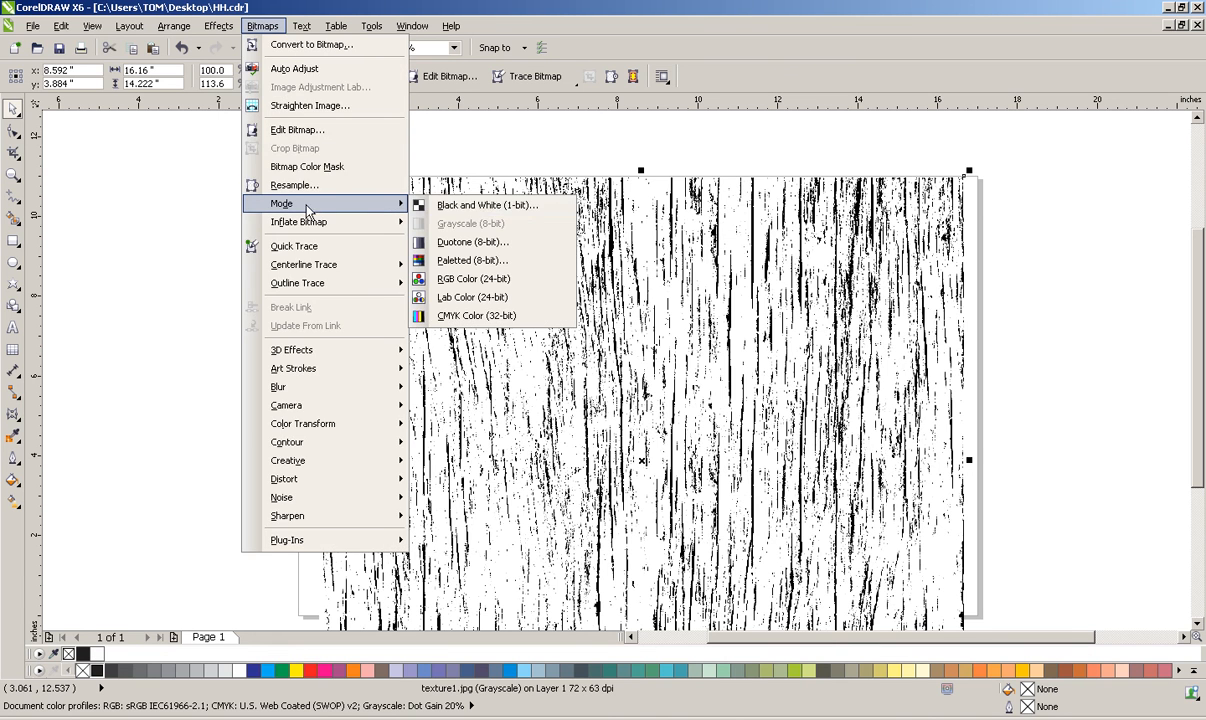
pyautogui.click(457, 206)
pyautogui.click(600, 399)
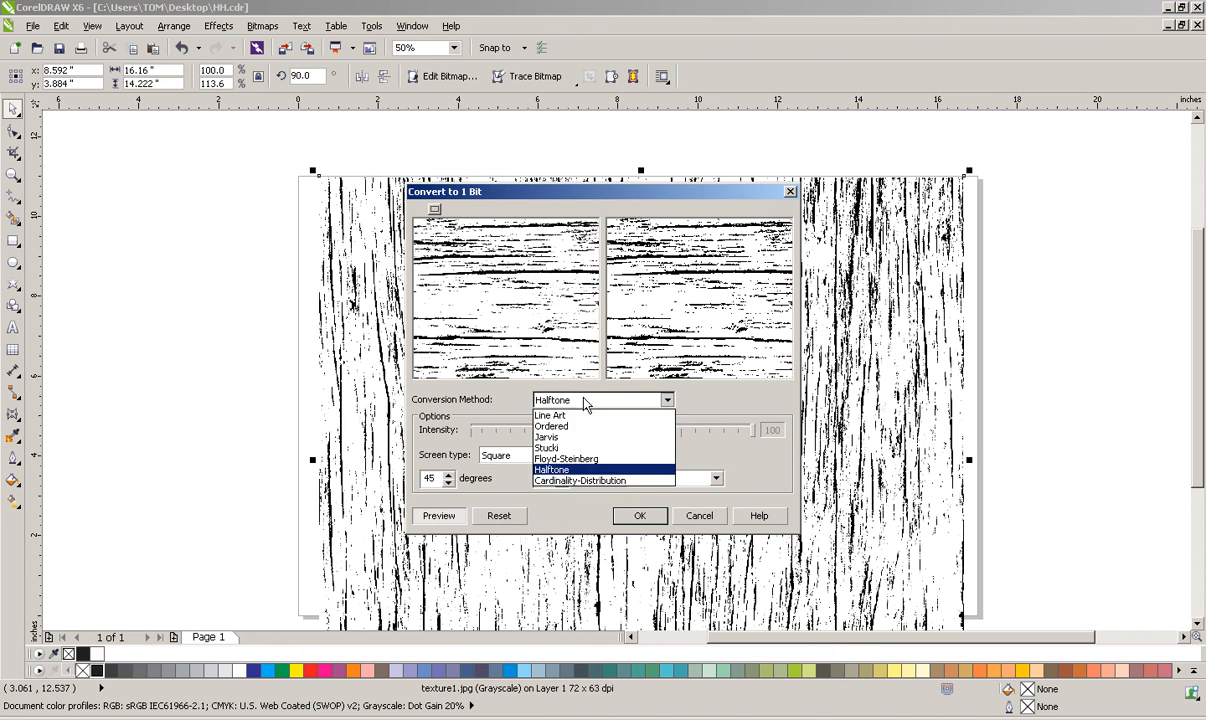
pyautogui.click(590, 411)
pyautogui.click(642, 514)
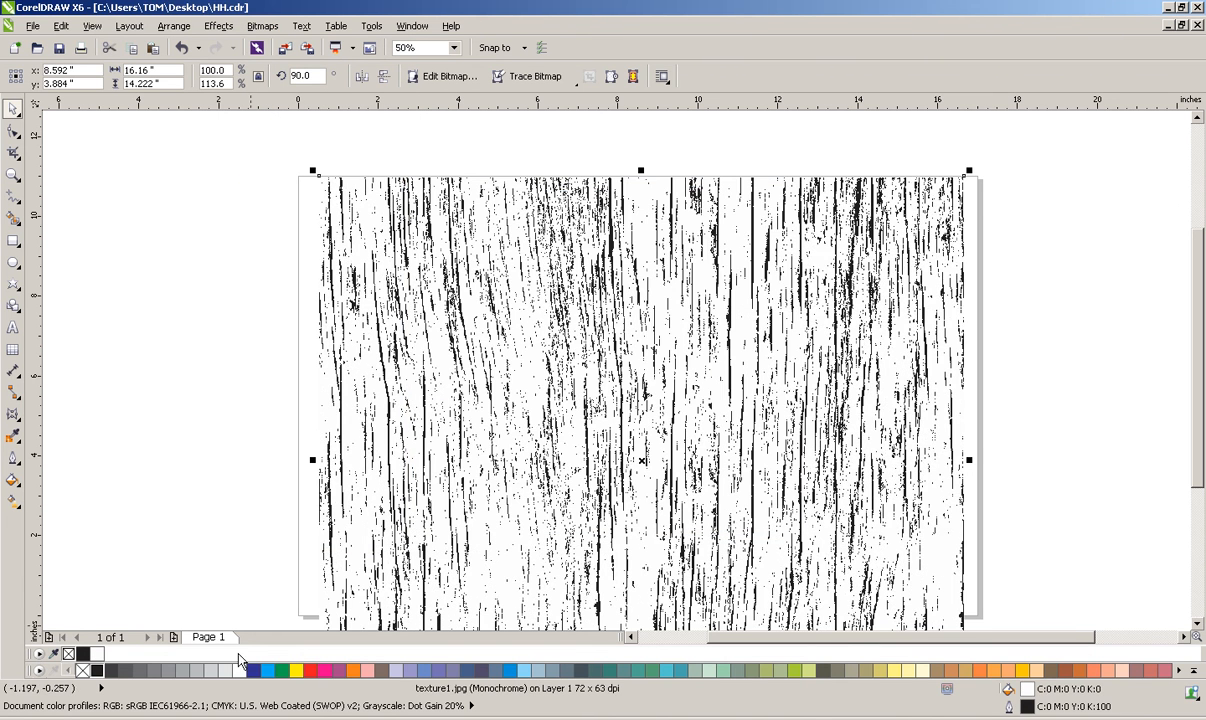
# Remove the texture bitmap's white fill and recolor its black grain white so it distresses the lettering and seal
pyautogui.click(70, 656)
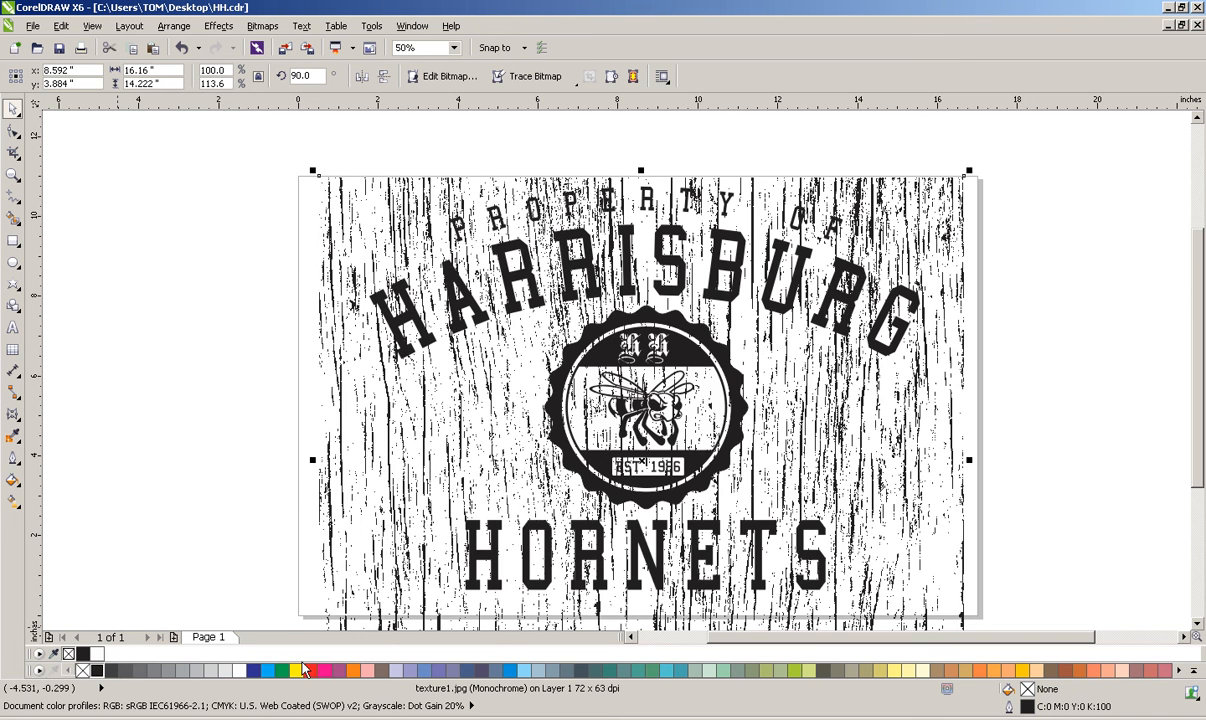
pyautogui.rightClick(245, 668)
pyautogui.click(188, 537)
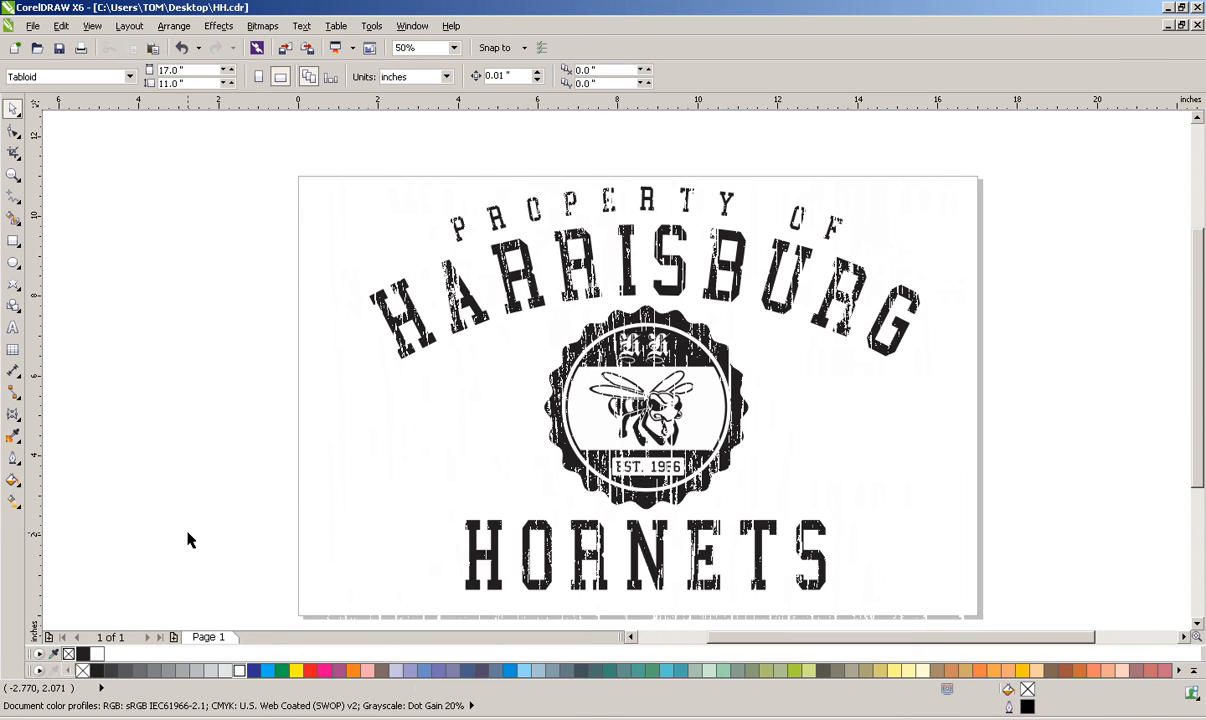
# Narrow the white wood texture to about 6.70 in wide, keeping its left edge and height fixed
pyautogui.click(969, 360)
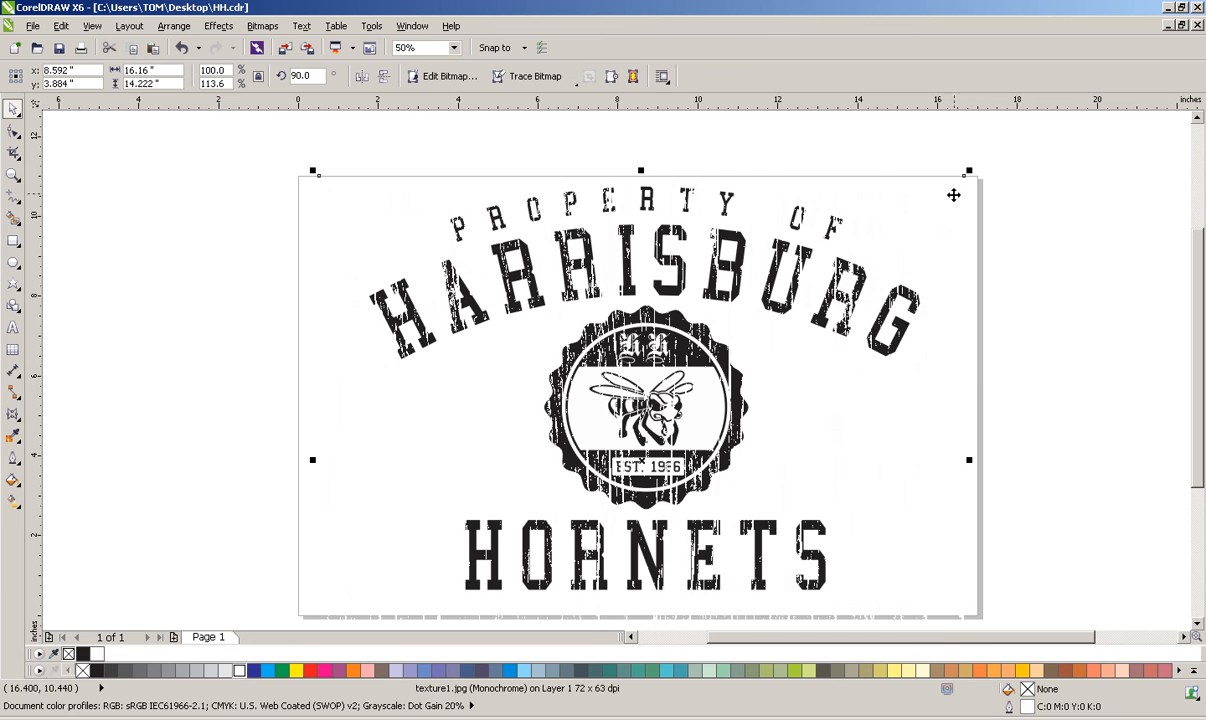
pyautogui.moveTo(969, 460); pyautogui.dragTo(680, 495)
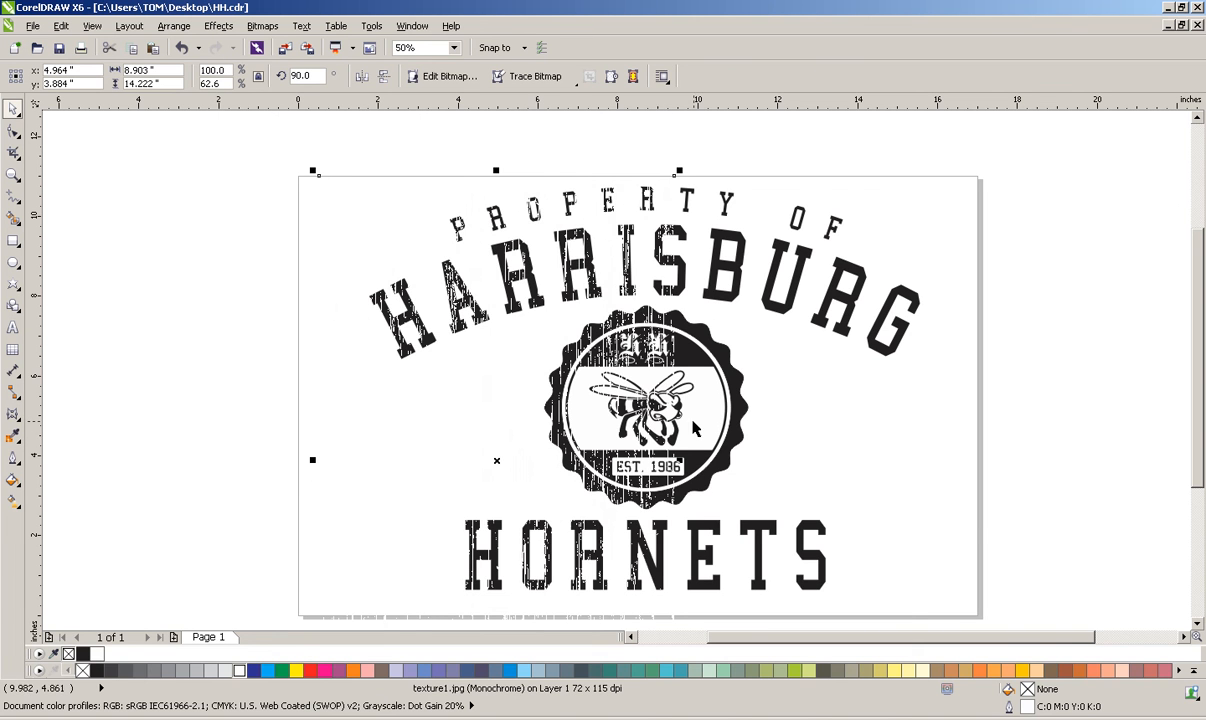
pyautogui.moveTo(683, 464); pyautogui.dragTo(591, 462)
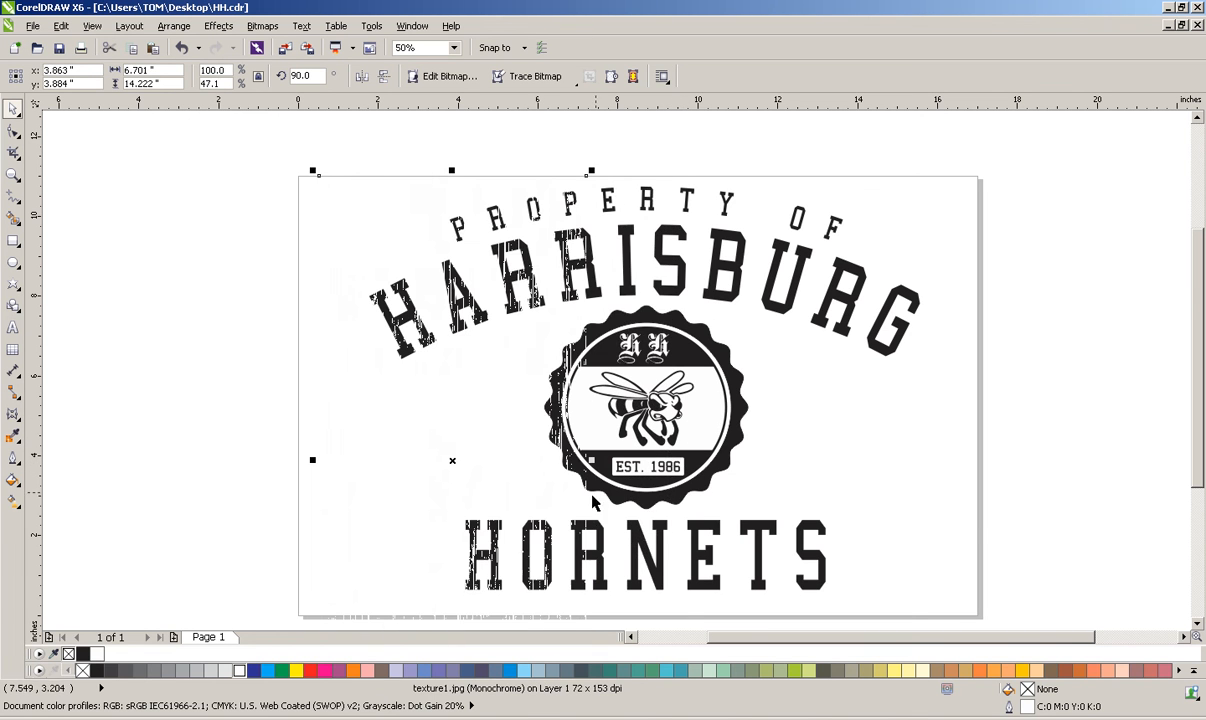
# Place a copy of the narrowed texture beside the original and widen both together to cover the whole design
pyautogui.moveTo(472, 466); pyautogui.dragTo(746, 466)
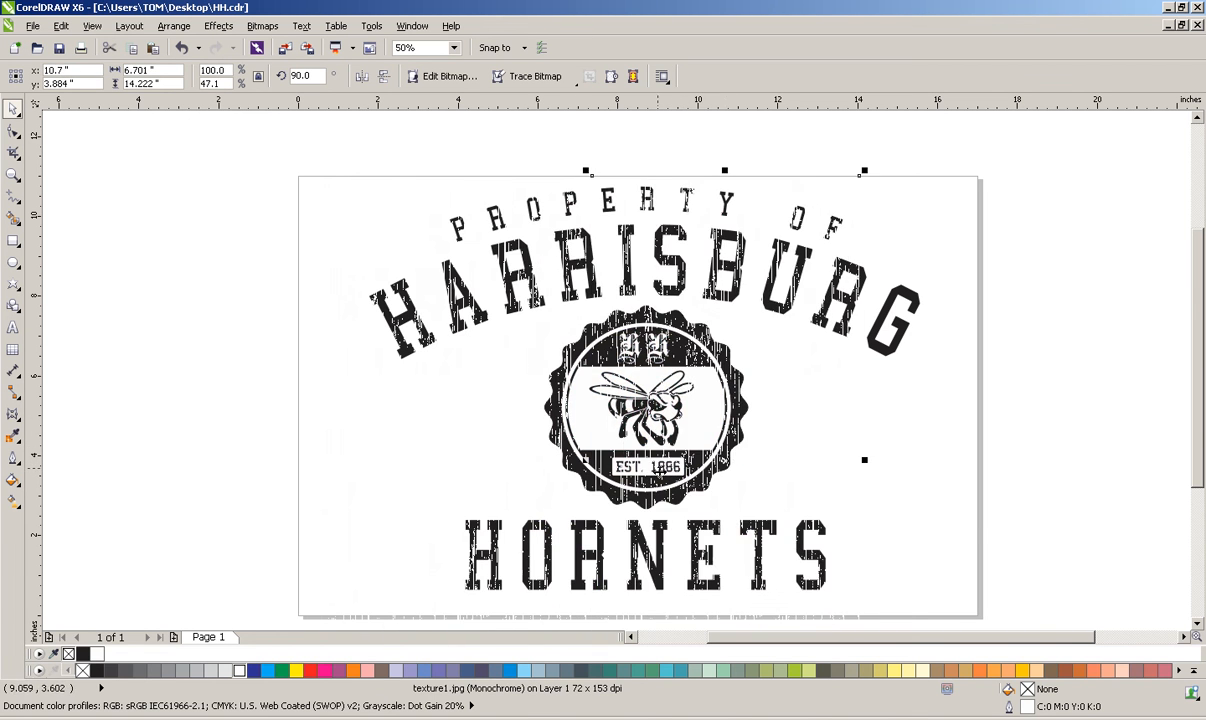
pyautogui.keyDown('shift'); pyautogui.click(509, 411); pyautogui.keyUp('shift')
pyautogui.moveTo(862, 460); pyautogui.dragTo(938, 458)
pyautogui.click(1030, 252)
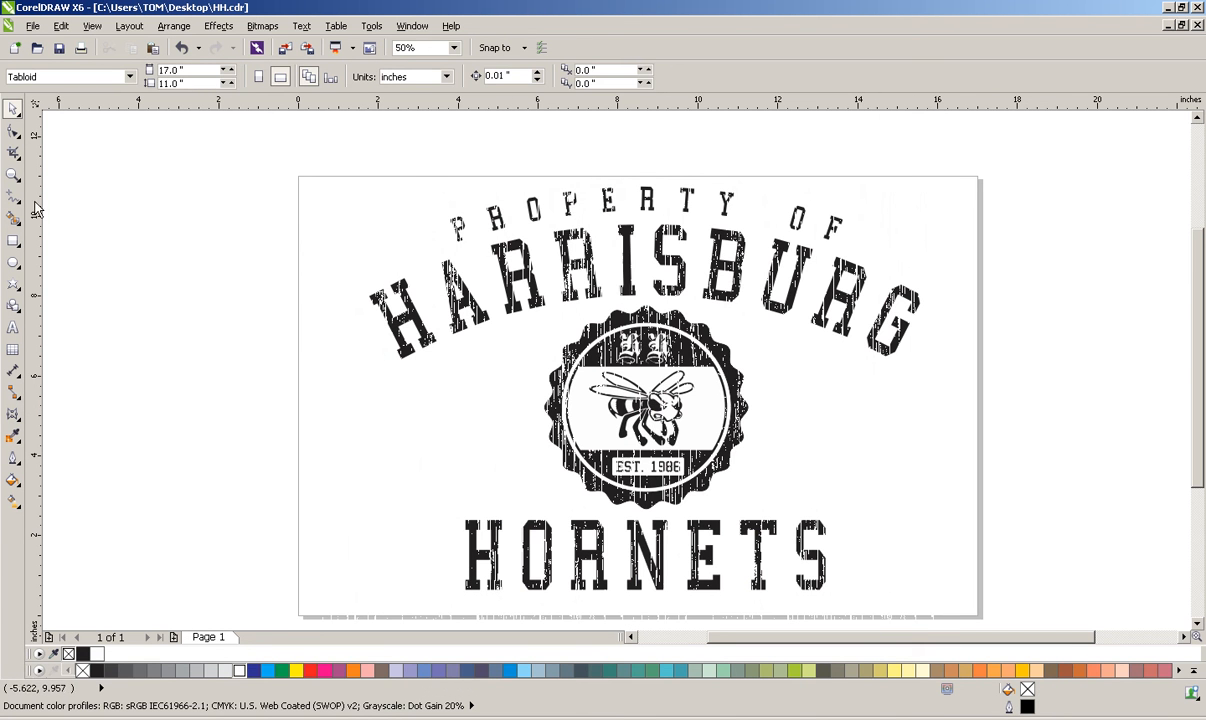
pyautogui.click(13, 175)
pyautogui.rightClick(194, 199)
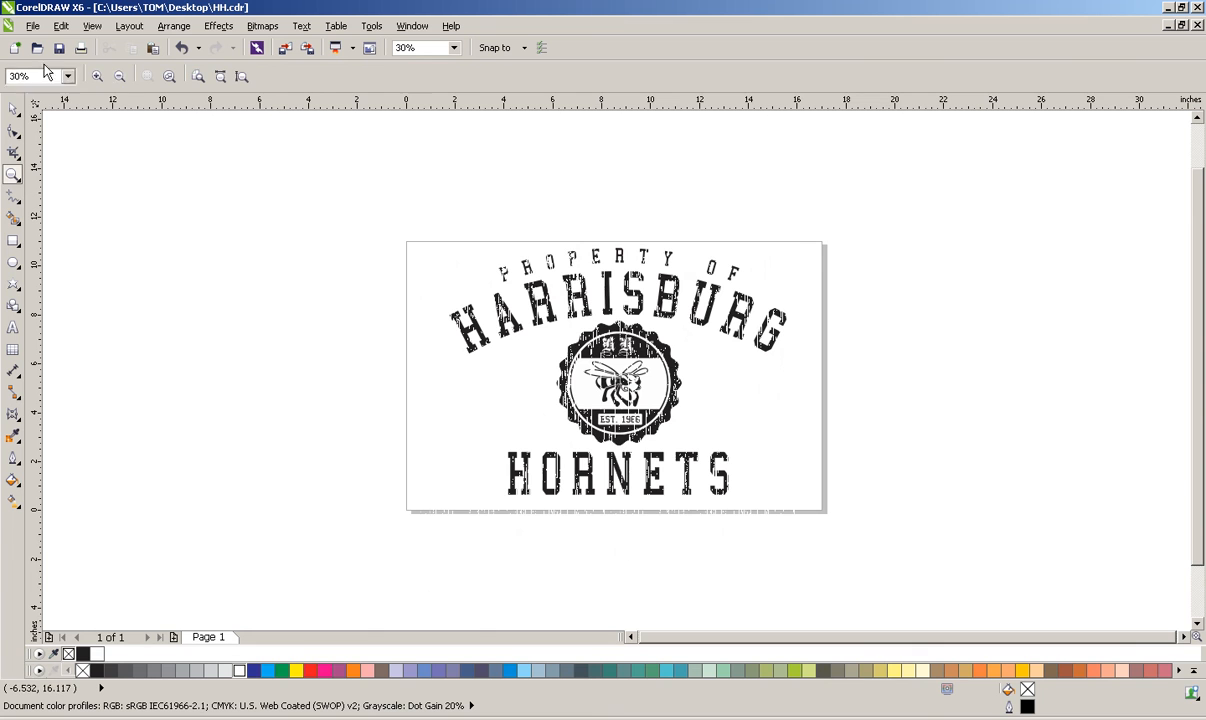
pyautogui.click(14, 112)
pyautogui.click(13, 175)
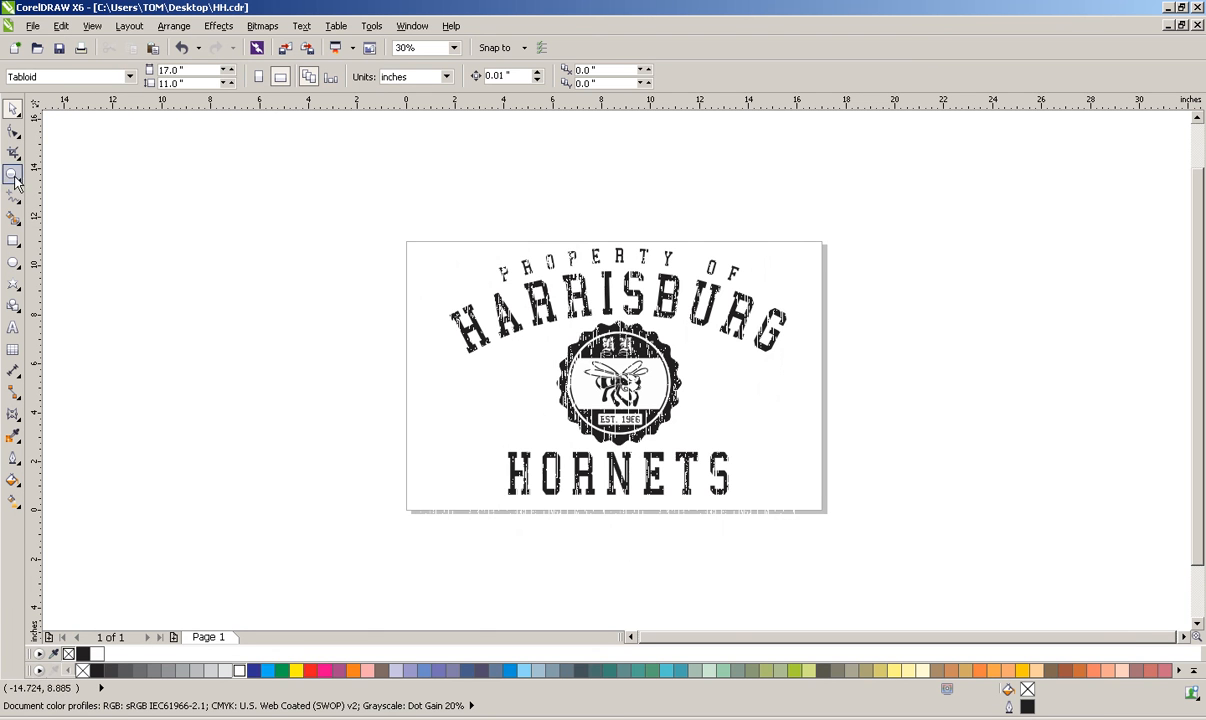
pyautogui.moveTo(396, 208); pyautogui.dragTo(963, 477)
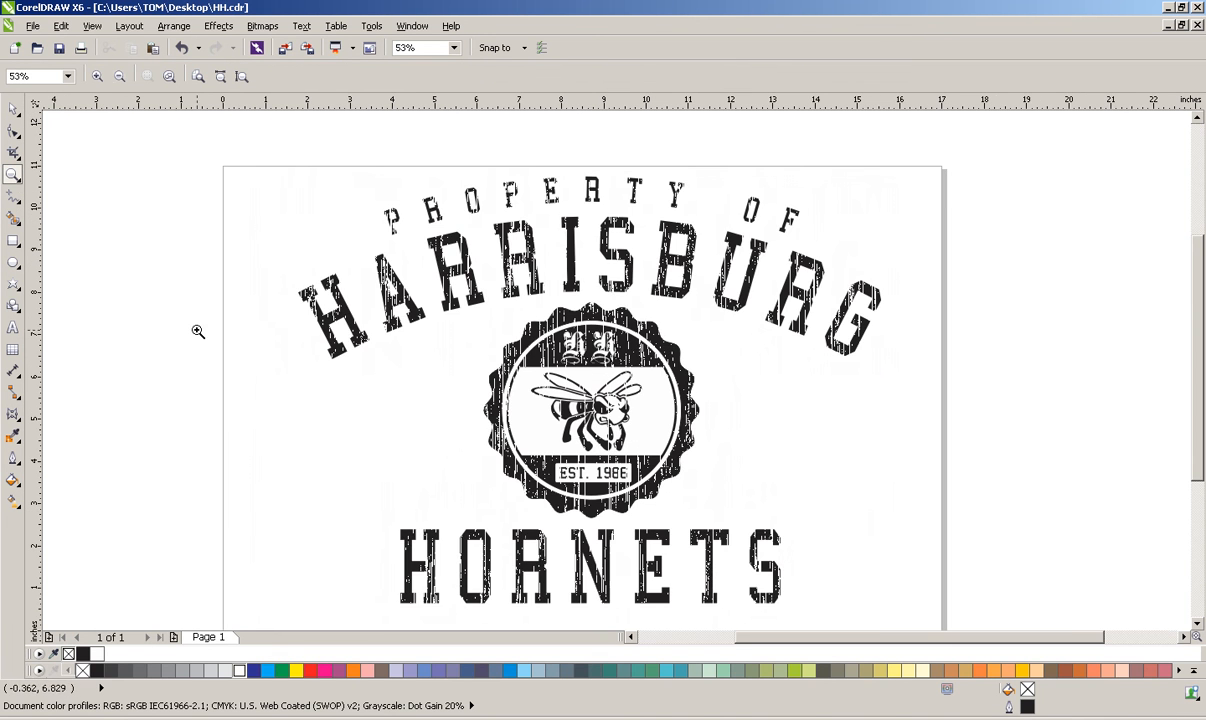
pyautogui.click(13, 108)
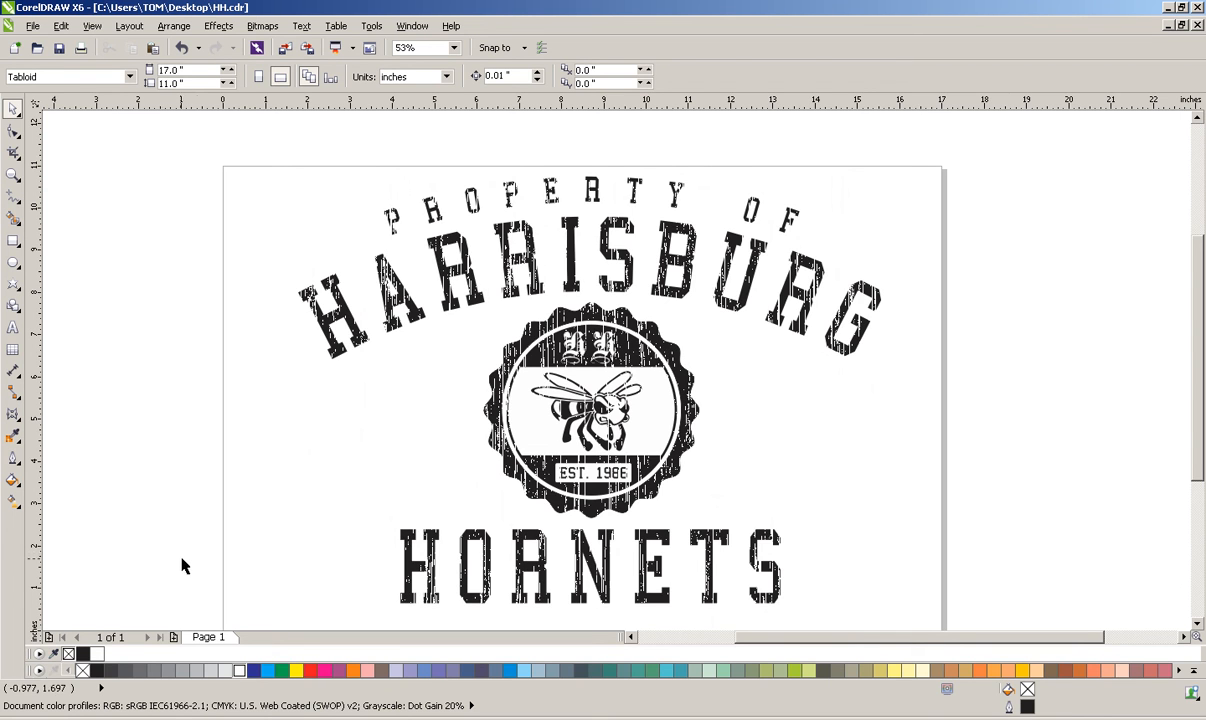
pyautogui.click(300, 719)
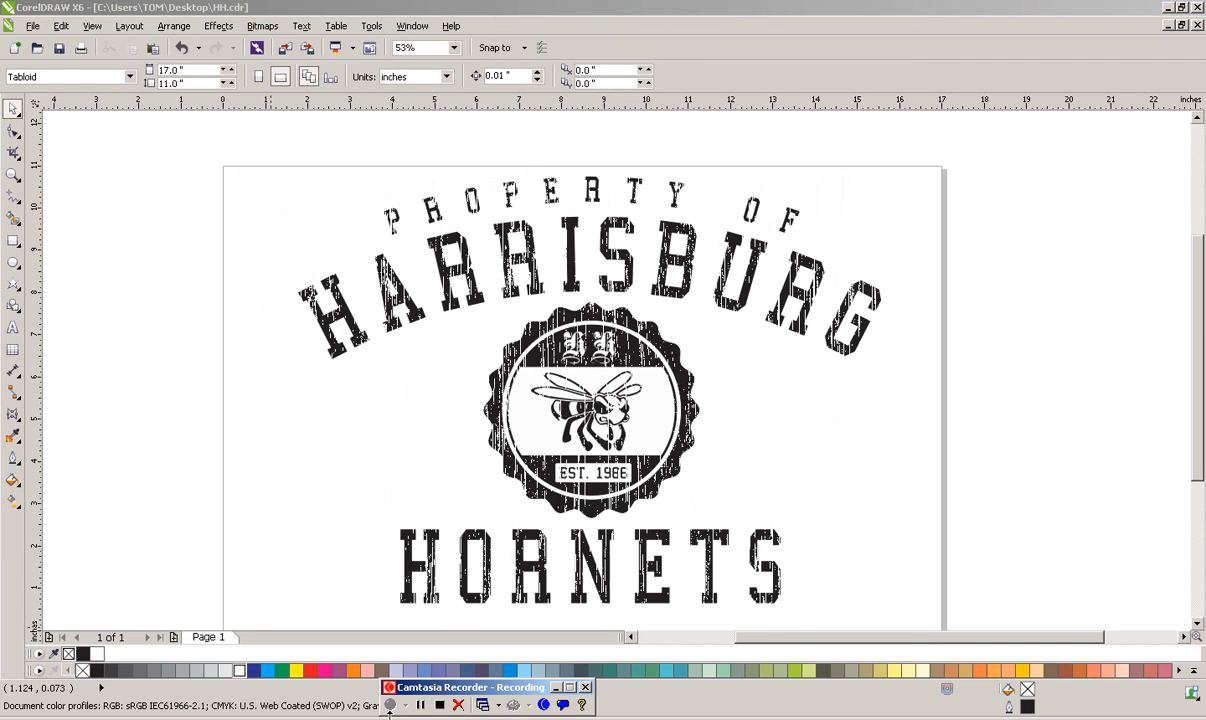